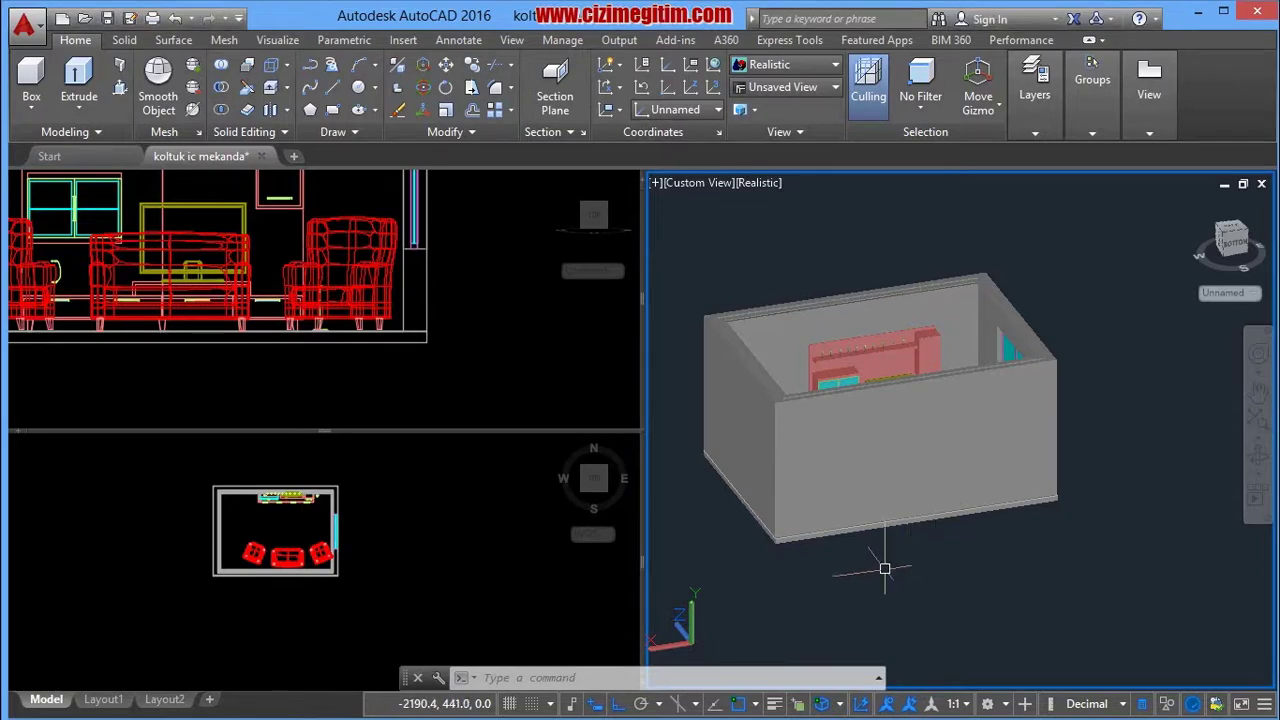
Orbit and pan the right viewport's room model to look down into it from above.
{"action": "mouse_move", "coordinate": [885, 572]}
{"action": "middle_mouse_down", "text": "shift"}
{"action": "mouse_move", "coordinate": [906, 537]}
{"action": "mouse_move", "coordinate": [983, 557]}
{"action": "mouse_move", "coordinate": [886, 580]}
{"action": "mouse_move", "coordinate": [929, 606]}
{"action": "mouse_move", "coordinate": [957, 577]}
{"action": "mouse_move", "coordinate": [951, 537]}
{"action": "mouse_move", "coordinate": [989, 577]}
{"action": "mouse_move", "coordinate": [897, 602]}
{"action": "mouse_move", "coordinate": [1000, 571]}
{"action": "mouse_move", "coordinate": [1094, 520]}
{"action": "mouse_move", "coordinate": [1051, 597]}
{"action": "mouse_move", "coordinate": [851, 537]}
{"action": "mouse_move", "coordinate": [843, 565]}
{"action": "mouse_move", "coordinate": [866, 574]}
{"action": "mouse_move", "coordinate": [895, 517]}
{"action": "middle_mouse_up", "text": "shift"}
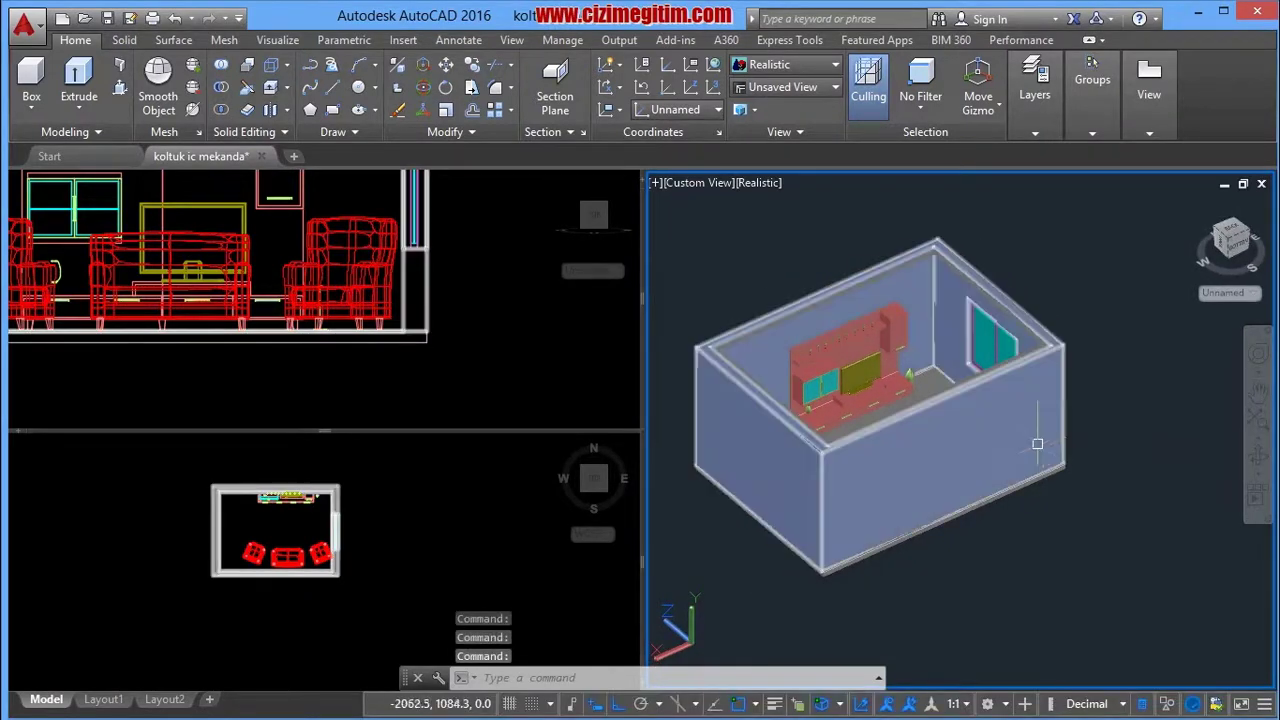
{"action": "mouse_move", "coordinate": [1043, 517]}
{"action": "middle_mouse_down"}
{"action": "mouse_move", "coordinate": [1077, 534]}
{"action": "mouse_move", "coordinate": [1072, 556]}
{"action": "middle_mouse_up"}
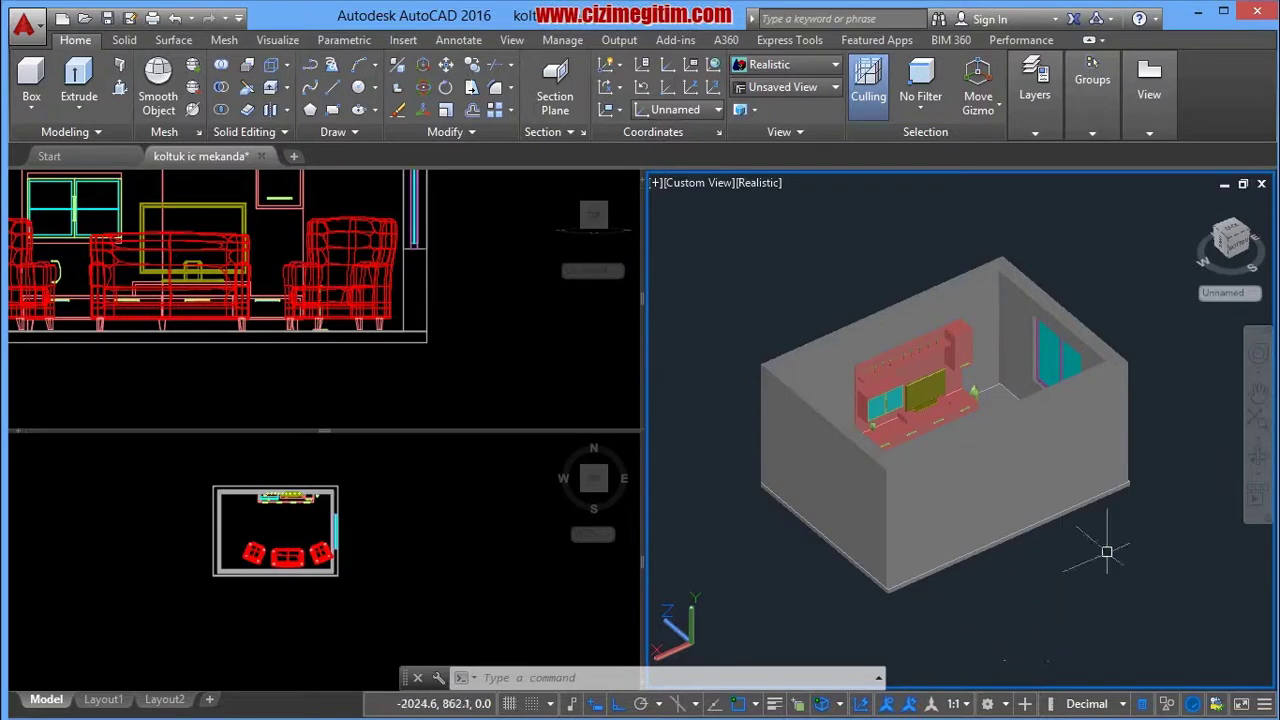
{"action": "mouse_move", "coordinate": [1108, 546]}
{"action": "middle_mouse_down", "text": "shift"}
{"action": "mouse_move", "coordinate": [1188, 560]}
{"action": "mouse_move", "coordinate": [1132, 422]}
{"action": "middle_mouse_up", "text": "shift"}
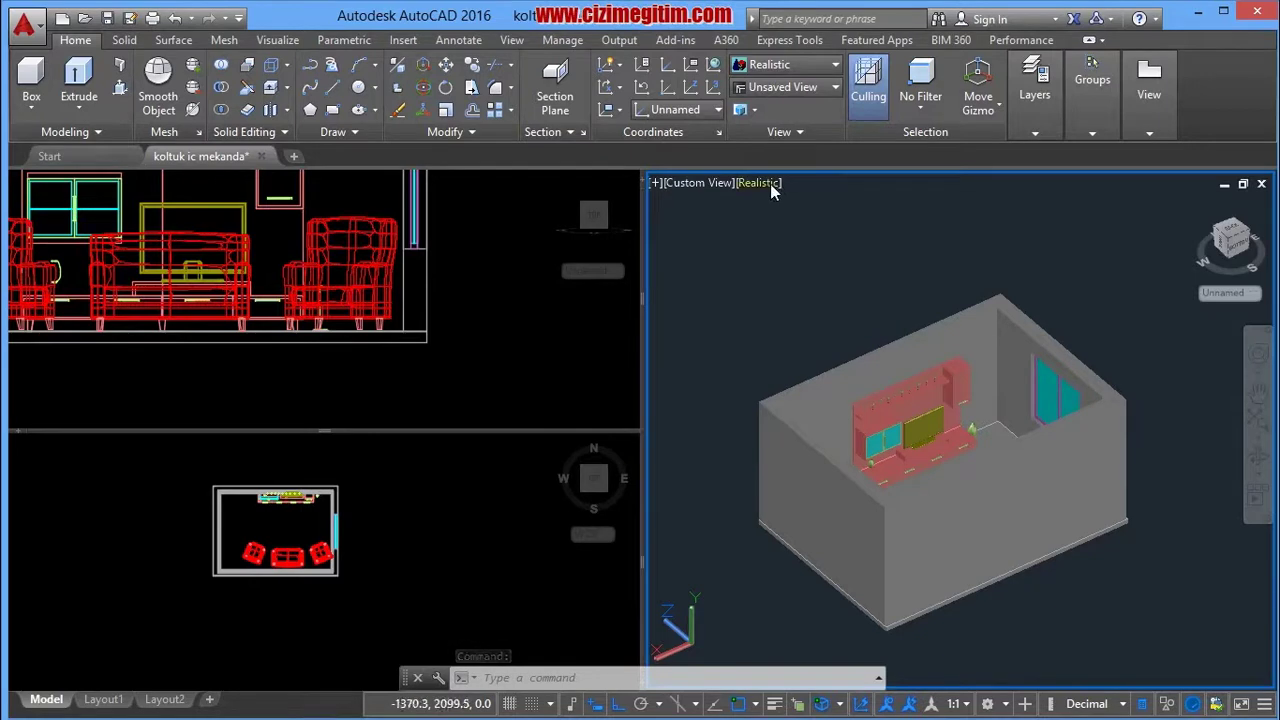
Start a BOX from the room's outer corner to the opposite corner at 385 by 540.
{"action": "left_click", "coordinate": [30, 75]}
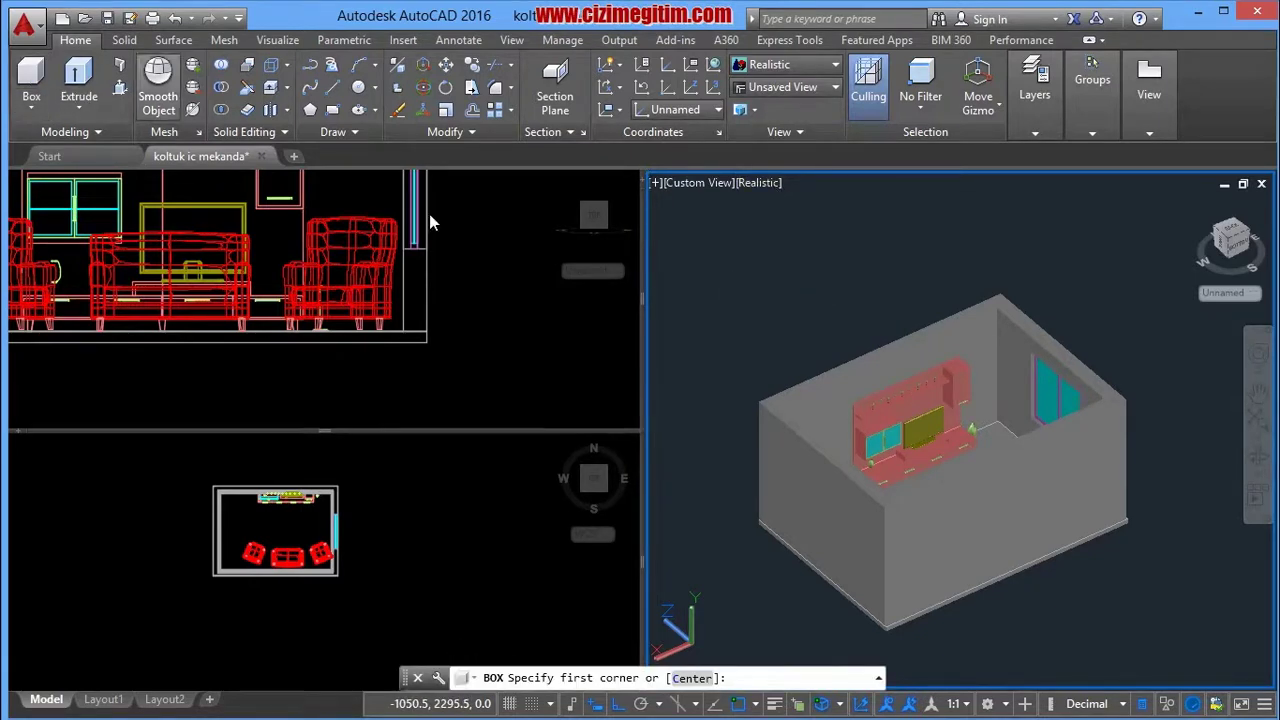
{"action": "scroll", "coordinate": [1000, 330], "scroll_direction": "up", "scroll_amount": 2}
{"action": "scroll", "coordinate": [934, 365], "scroll_direction": "up", "scroll_amount": 1}
{"action": "middle_click_drag", "start_coordinate": [934, 365], "coordinate": [1010, 350]}
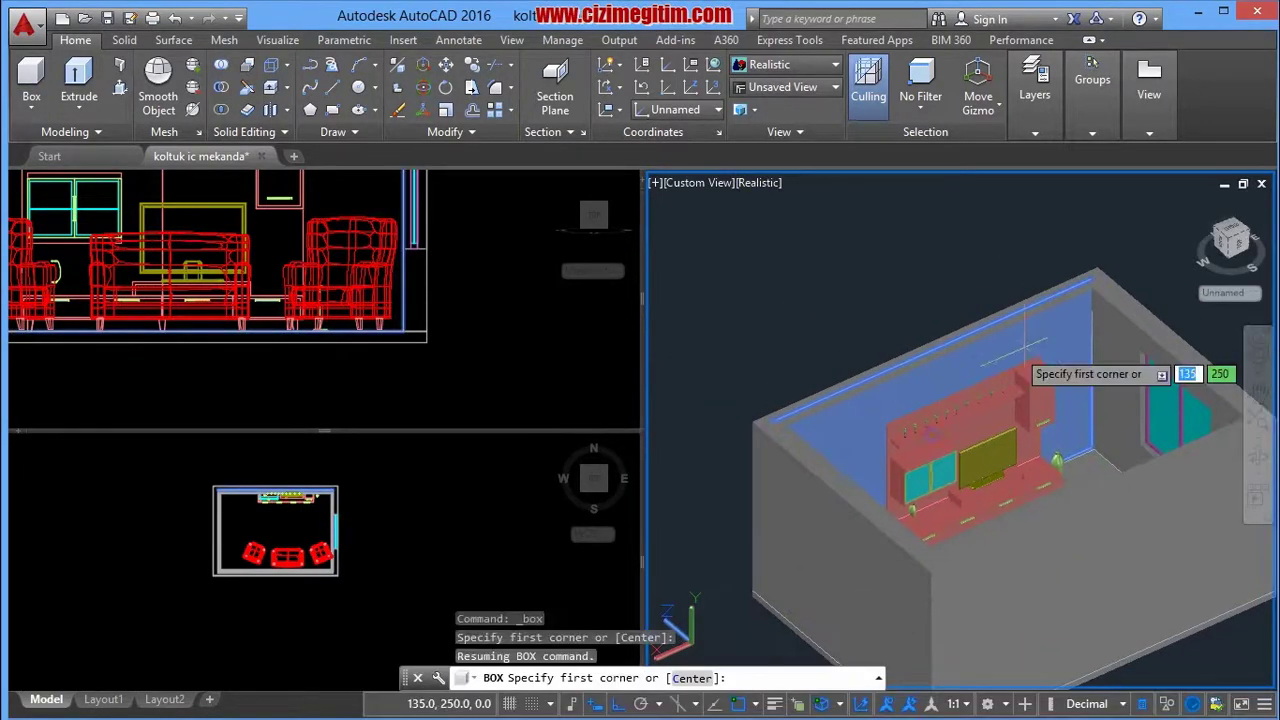
{"action": "scroll", "coordinate": [775, 433], "scroll_direction": "up", "scroll_amount": 2}
{"action": "scroll", "coordinate": [775, 433], "scroll_direction": "down", "scroll_amount": 2}
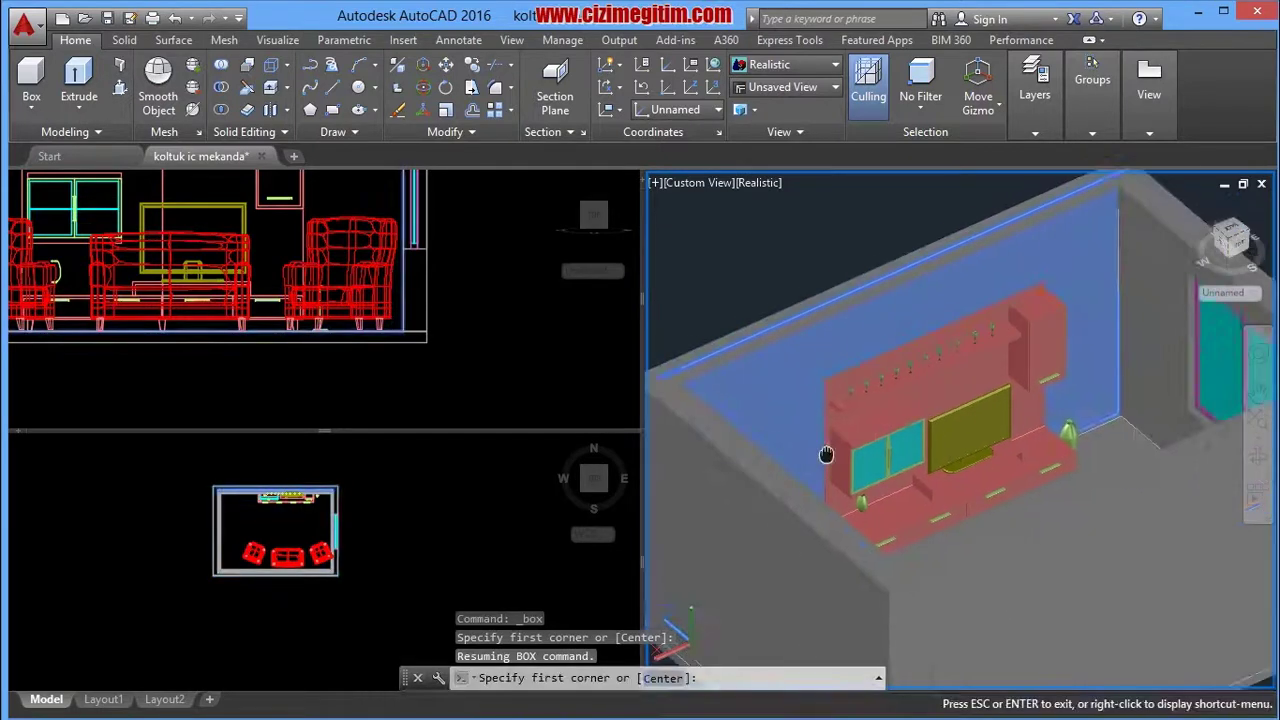
{"action": "scroll", "coordinate": [829, 452], "scroll_direction": "down", "scroll_amount": 2}
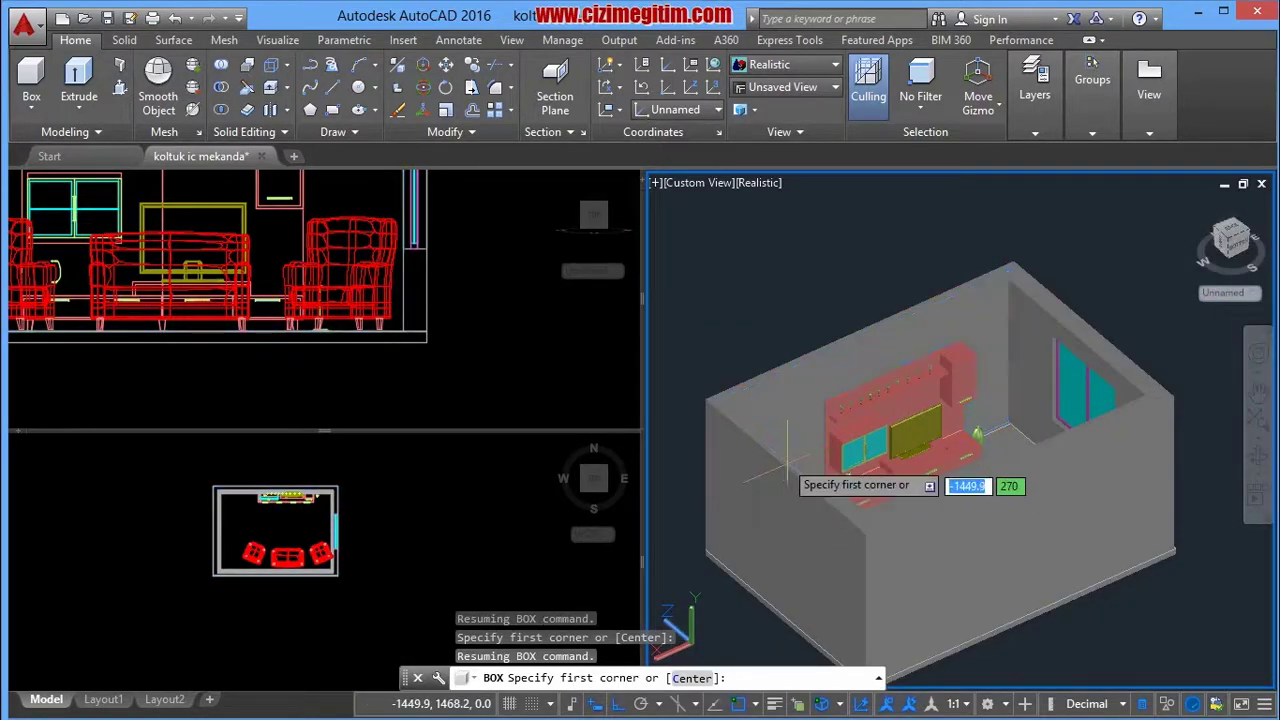
{"action": "scroll", "coordinate": [716, 408], "scroll_direction": "up", "scroll_amount": 2}
{"action": "scroll", "coordinate": [714, 404], "scroll_direction": "up", "scroll_amount": 2}
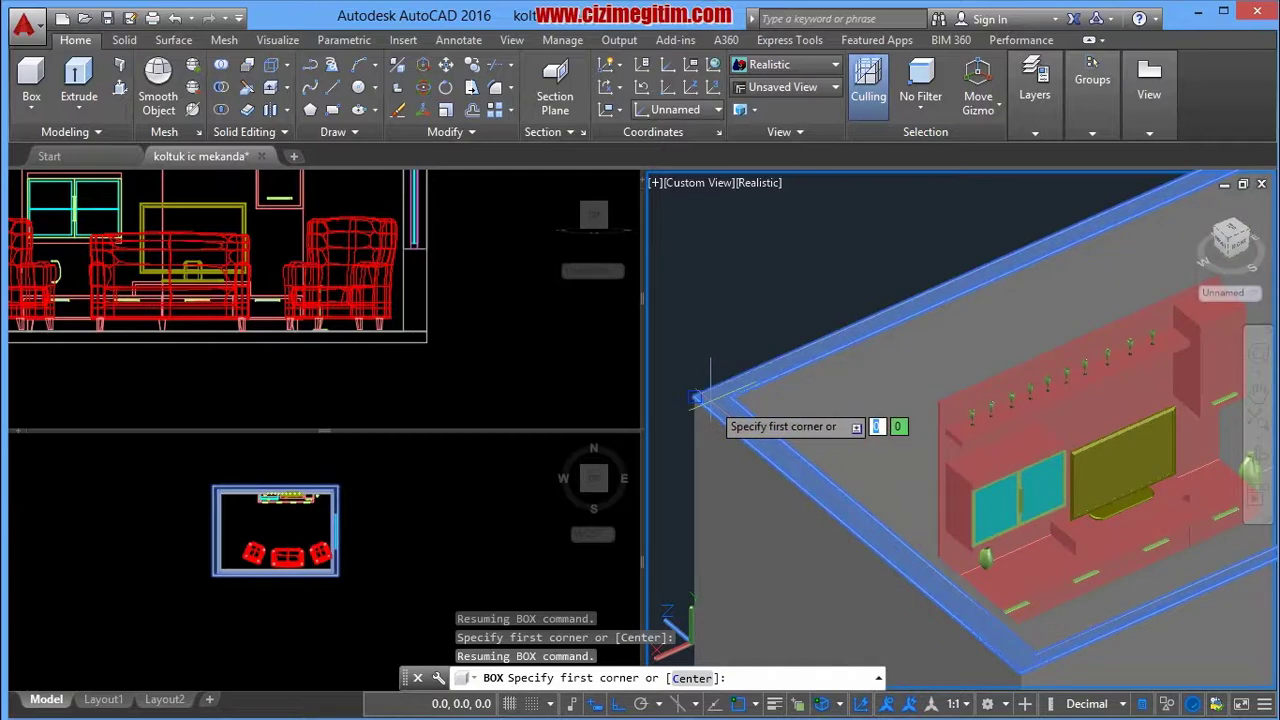
{"action": "left_click", "coordinate": [714, 398]}
{"action": "scroll", "coordinate": [857, 429], "scroll_direction": "down", "scroll_amount": 3}
{"action": "scroll", "coordinate": [966, 400], "scroll_direction": "up", "scroll_amount": 2}
{"action": "scroll", "coordinate": [1053, 412], "scroll_direction": "up", "scroll_amount": 2}
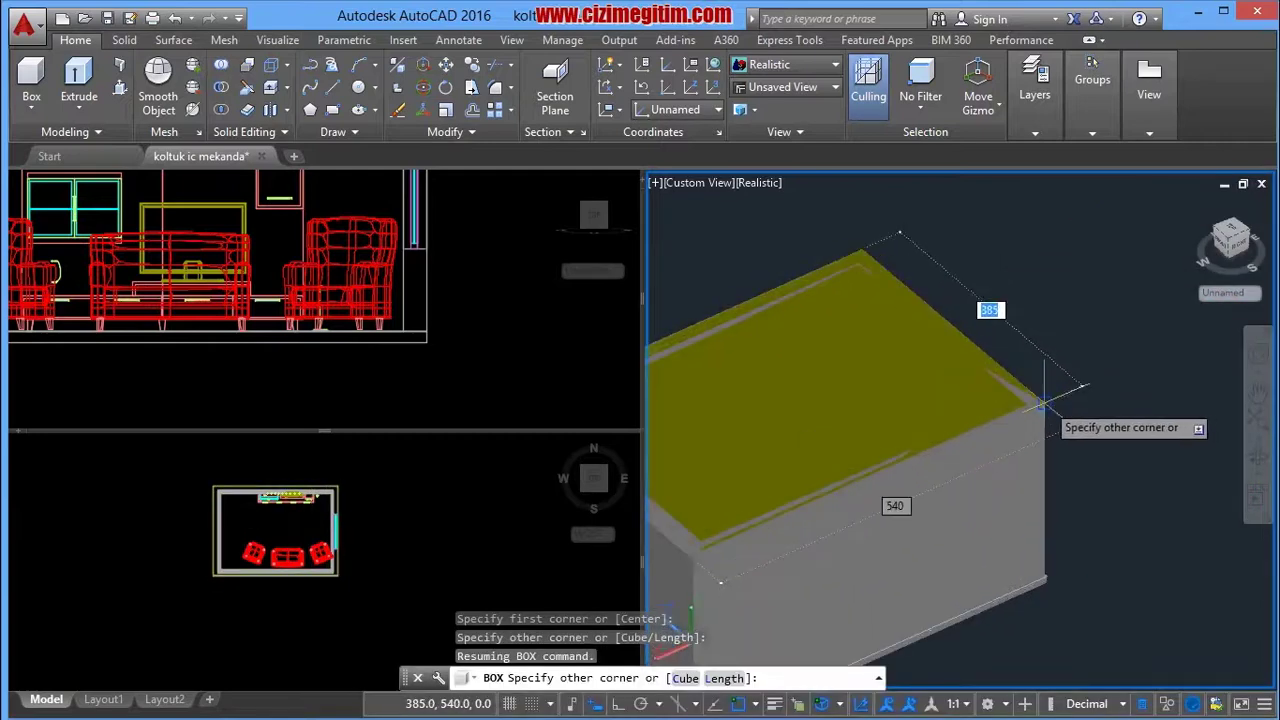
{"action": "left_click", "coordinate": [1053, 410]}
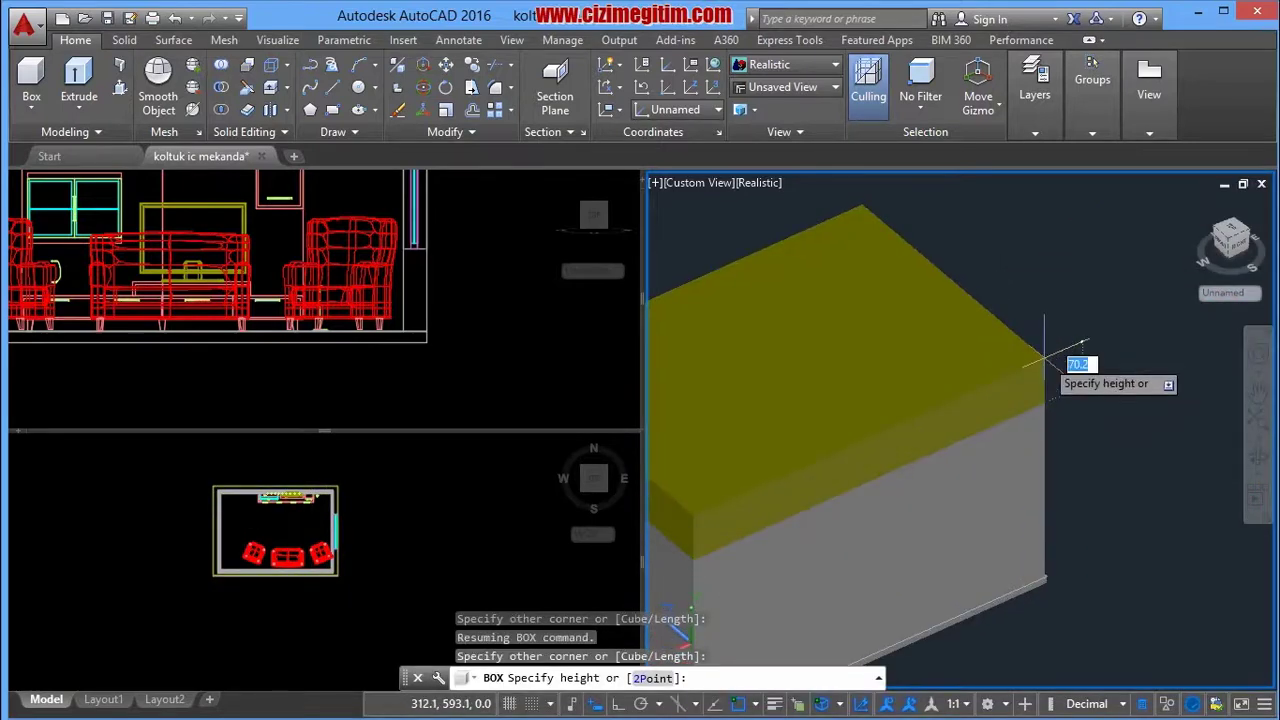
Give the slab a height of 10, then select it to check its properties.
{"action": "type", "text": "10"}
{"action": "key", "text": "Return"}
{"action": "left_click", "coordinate": [944, 326]}
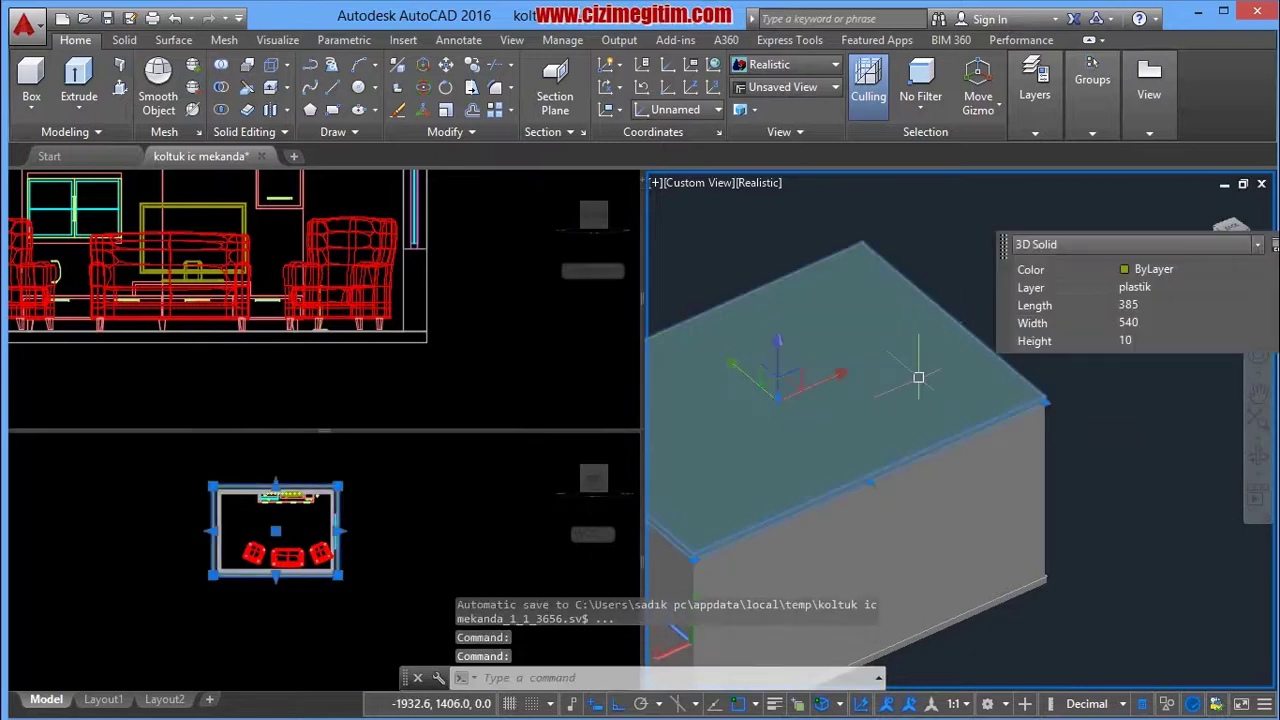
{"action": "key", "text": "Escape"}
{"action": "scroll", "coordinate": [950, 380], "scroll_direction": "down", "scroll_amount": 3}
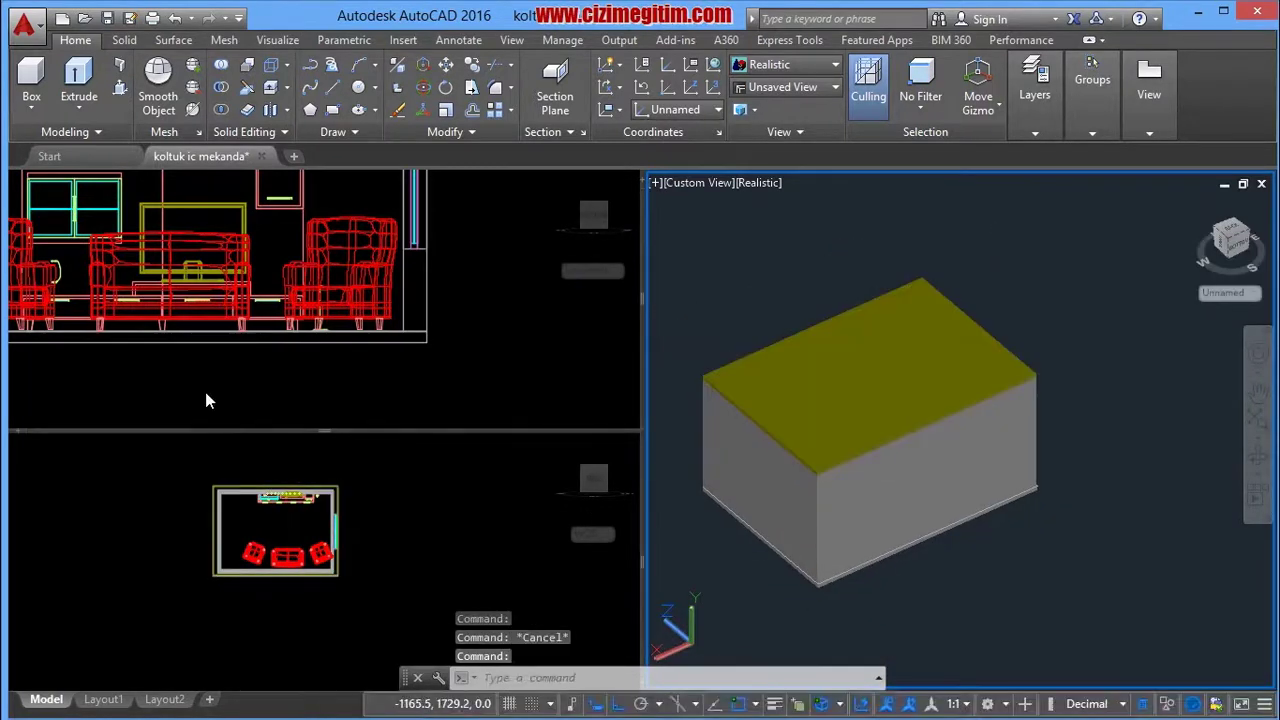
Activate the lower-left Top viewport and zoom and pan to frame the room plan.
{"action": "left_click", "coordinate": [260, 497]}
{"action": "scroll", "coordinate": [337, 531], "scroll_direction": "down", "scroll_amount": 2}
{"action": "middle_click_drag", "start_coordinate": [337, 531], "coordinate": [320, 522]}
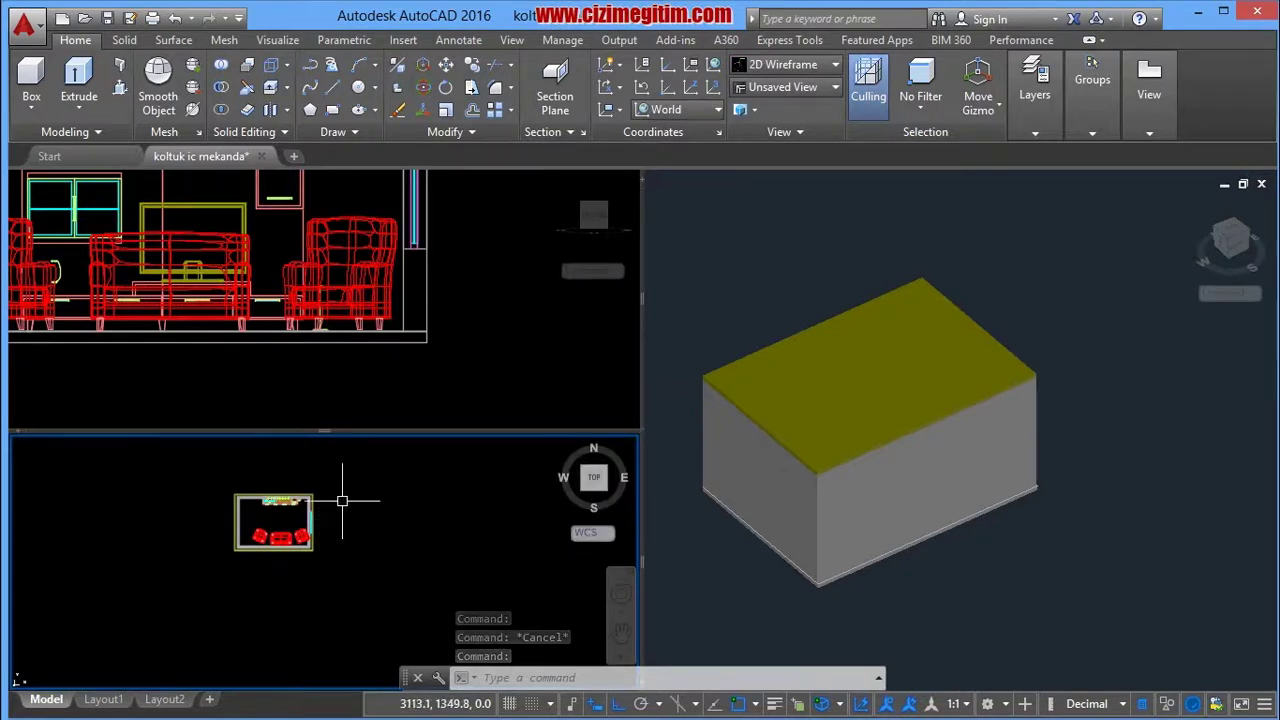
{"action": "scroll", "coordinate": [330, 480], "scroll_direction": "down", "scroll_amount": 2}
{"action": "scroll", "coordinate": [306, 520], "scroll_direction": "up", "scroll_amount": 2}
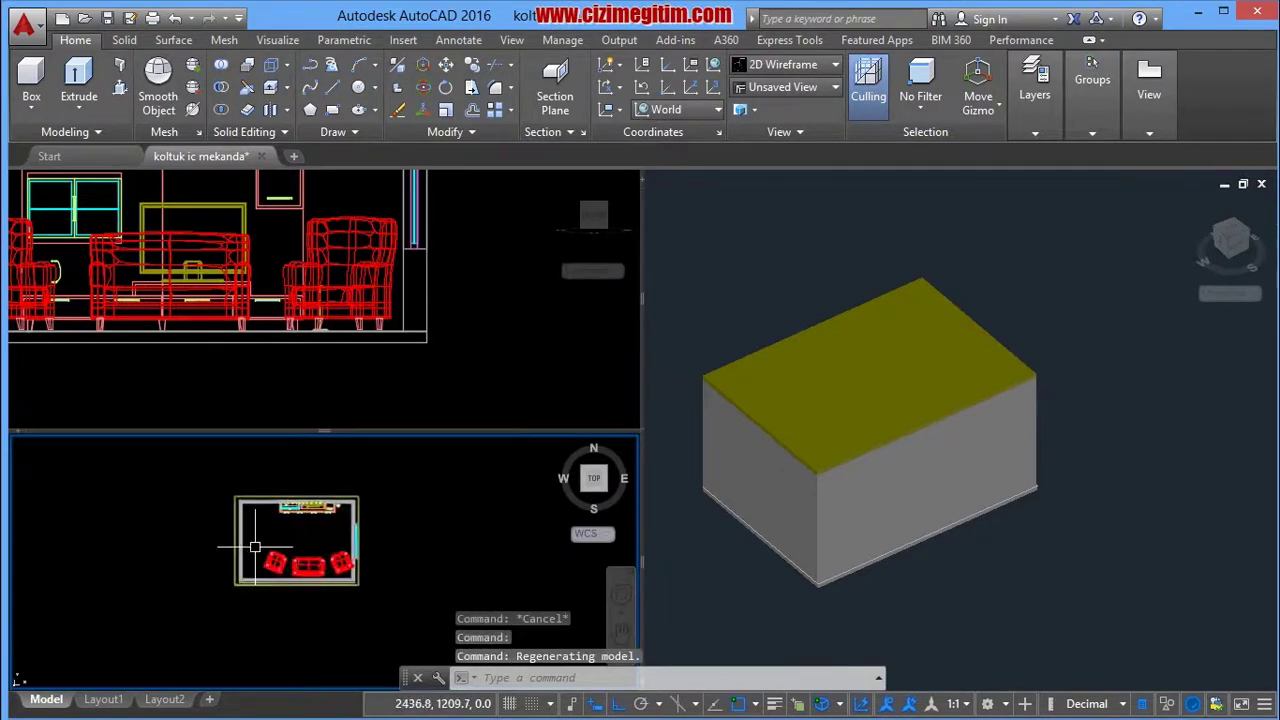
{"action": "scroll", "coordinate": [290, 530], "scroll_direction": "up", "scroll_amount": 1}
{"action": "middle_click_drag", "start_coordinate": [281, 521], "coordinate": [201, 587]}
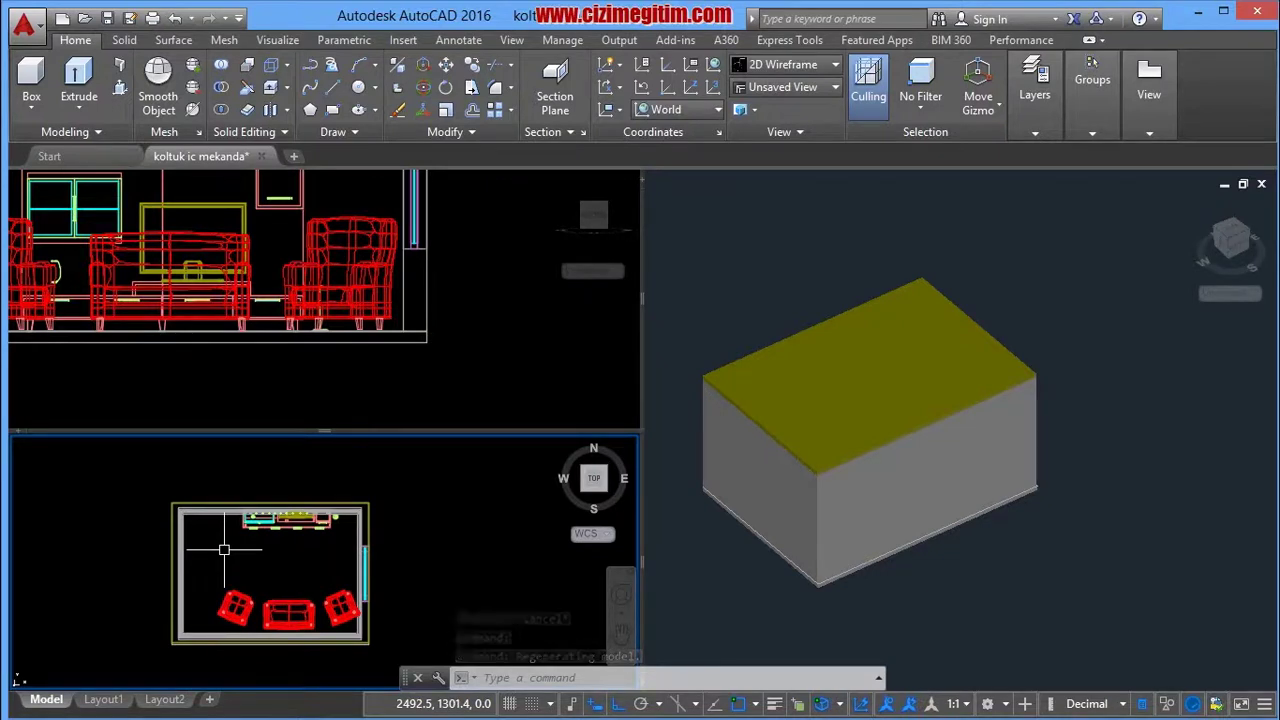
Switch the ribbon to the Visualize tab for camera and rendering tools.
{"action": "left_click", "coordinate": [127, 42]}
{"action": "left_click", "coordinate": [89, 42]}
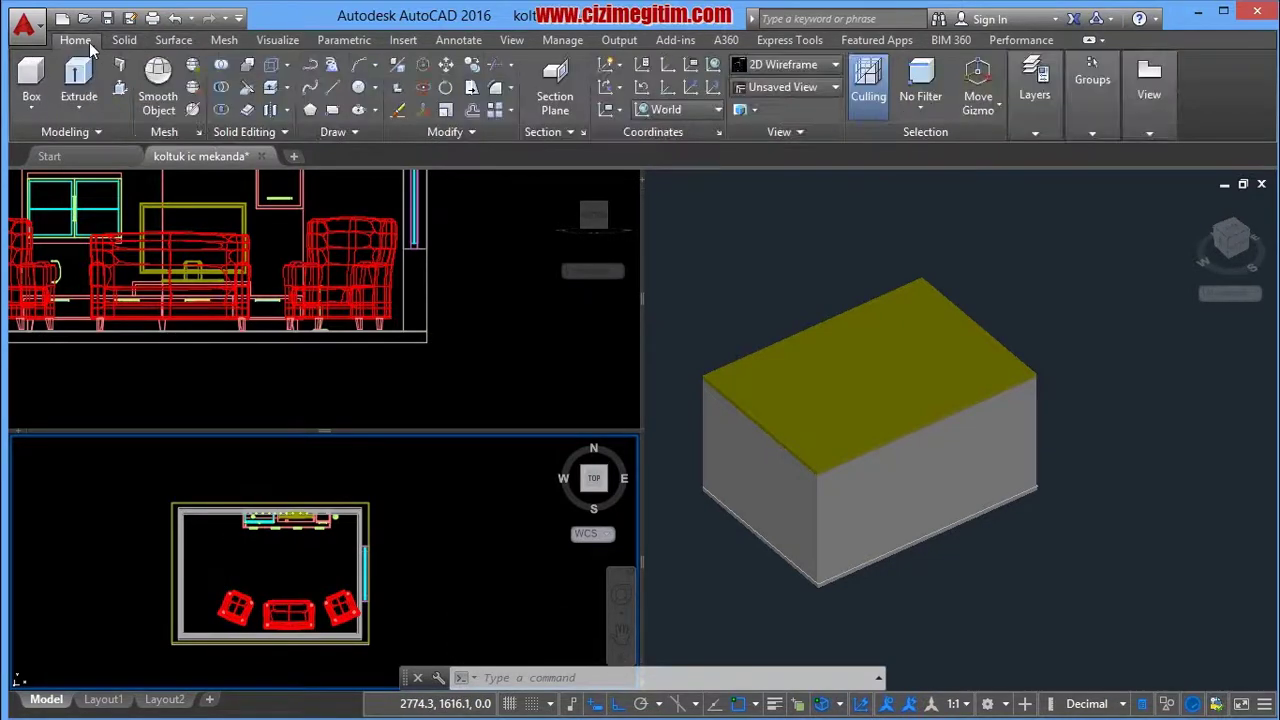
{"action": "left_click", "coordinate": [264, 42]}
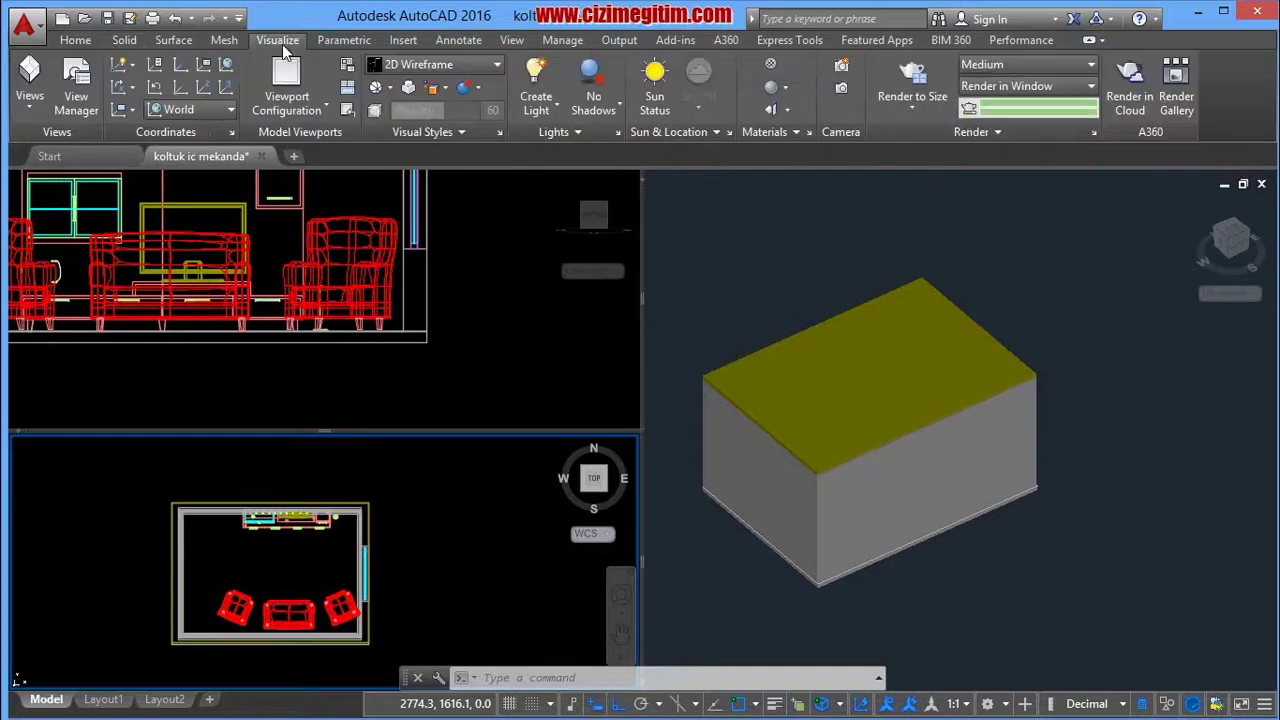
Start Create Camera and frame the room plan to pick the camera location.
{"action": "left_click", "coordinate": [843, 88]}
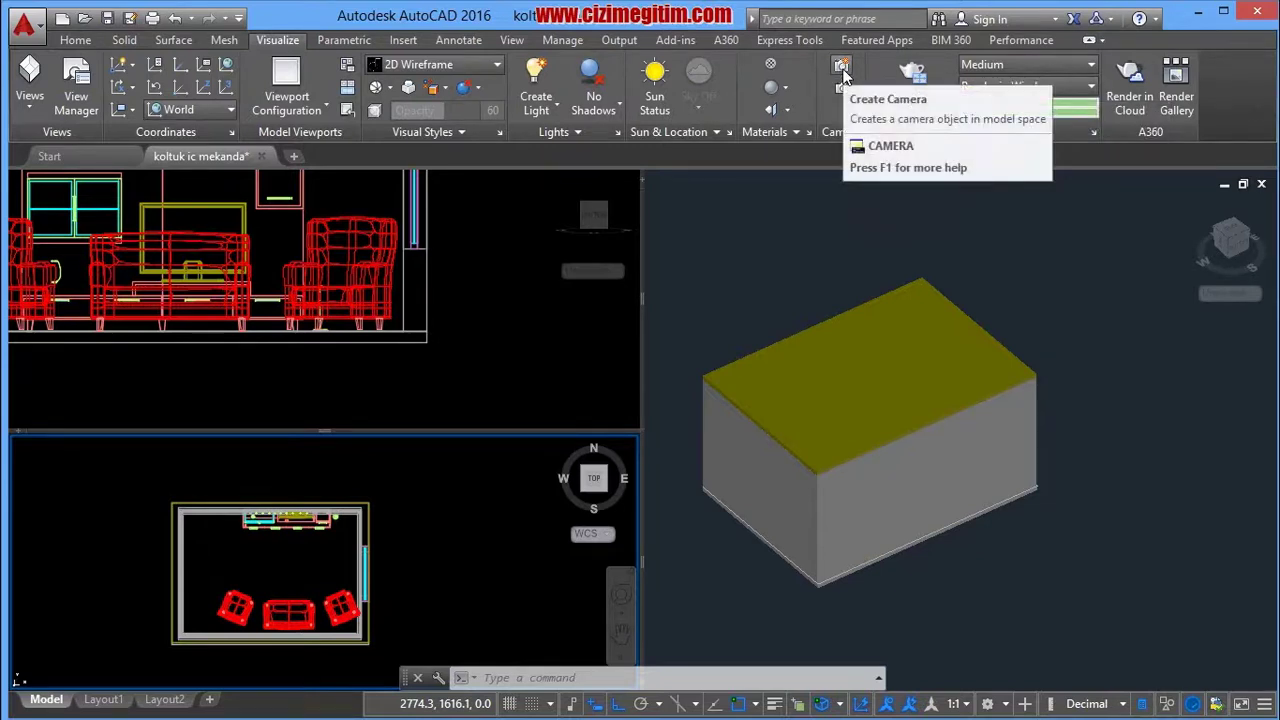
{"action": "left_click", "coordinate": [845, 68]}
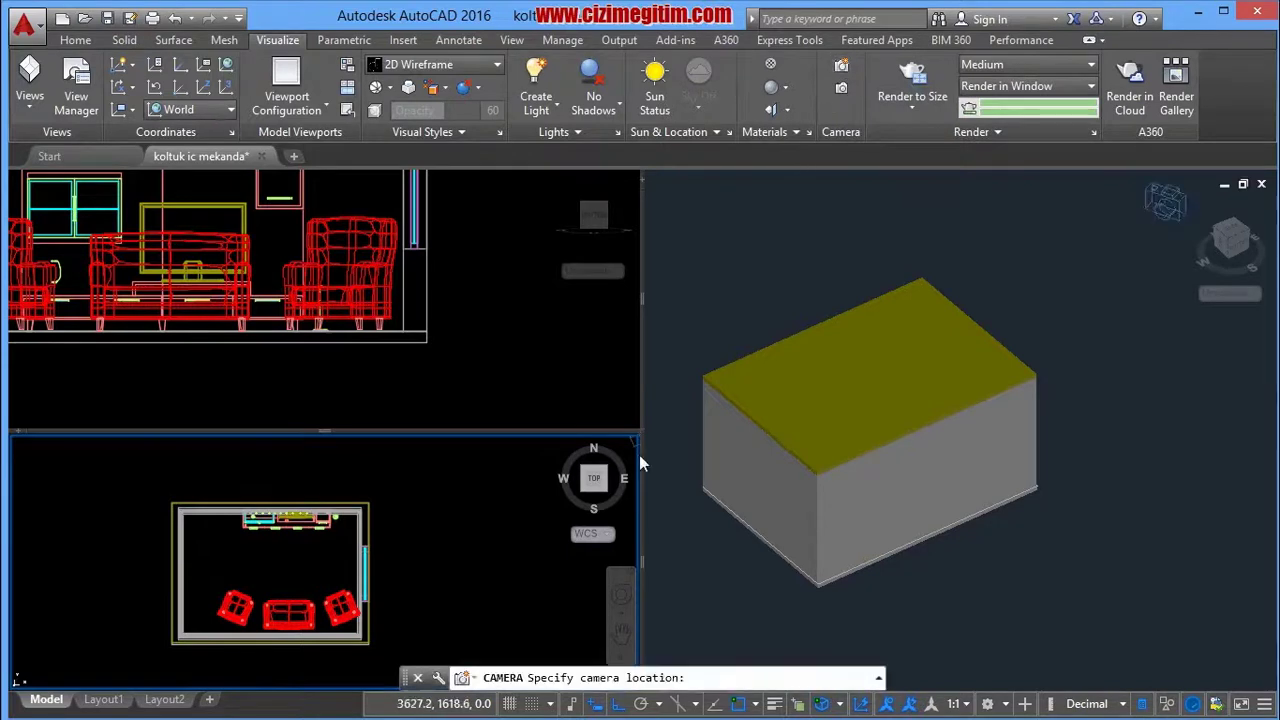
{"action": "middle_click_drag", "start_coordinate": [363, 474], "coordinate": [350, 505]}
{"action": "scroll", "coordinate": [437, 525], "scroll_direction": "down", "scroll_amount": 2}
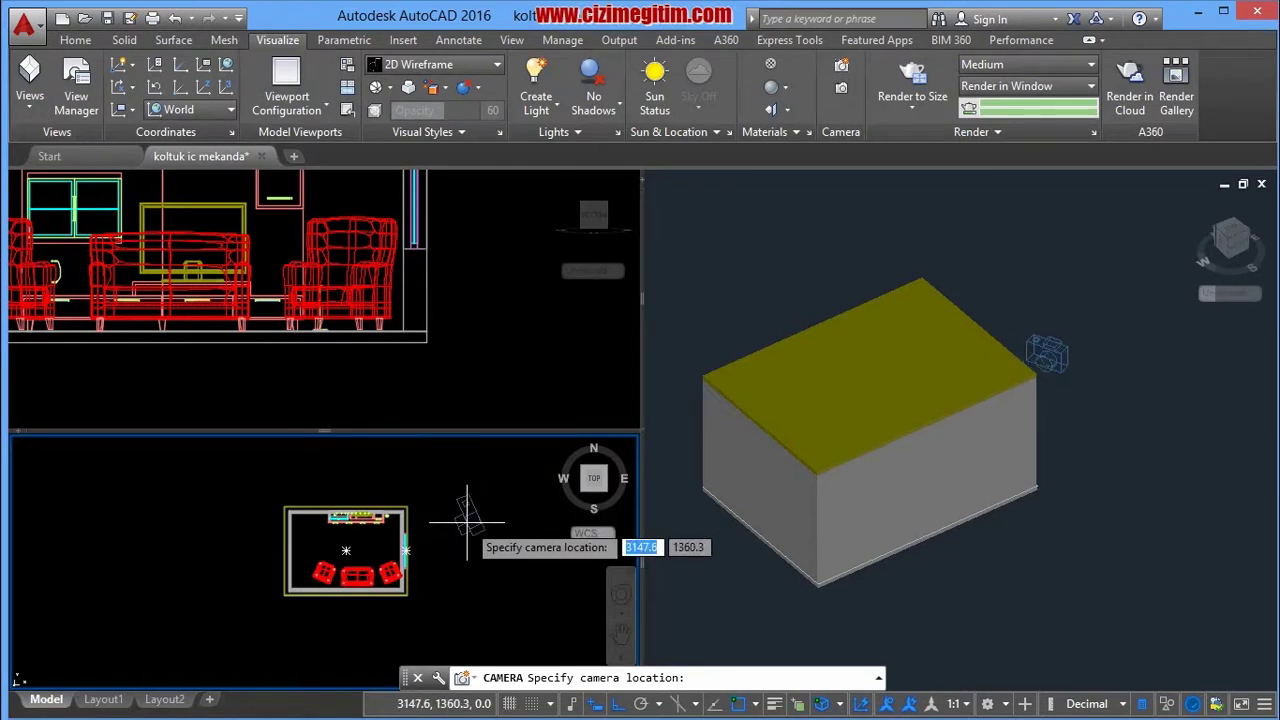
{"action": "middle_click_drag", "start_coordinate": [460, 522], "coordinate": [469, 512]}
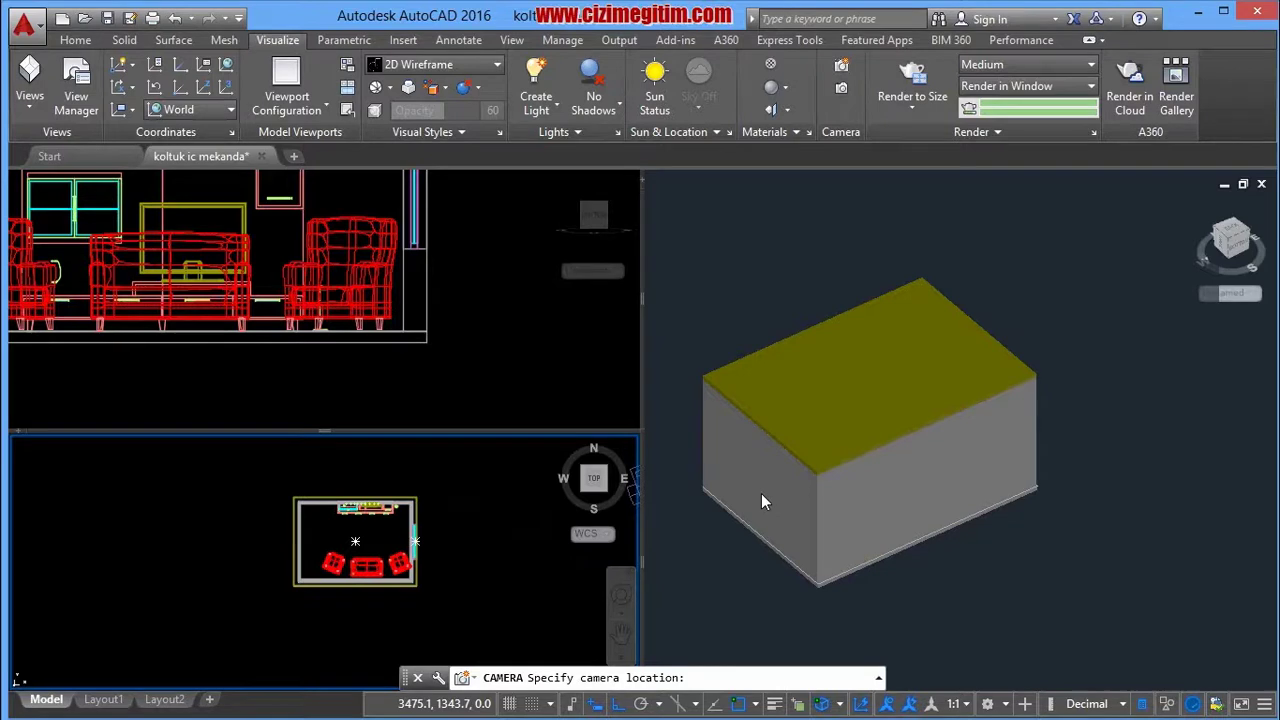
{"action": "middle_click_drag", "start_coordinate": [449, 518], "coordinate": [457, 511]}
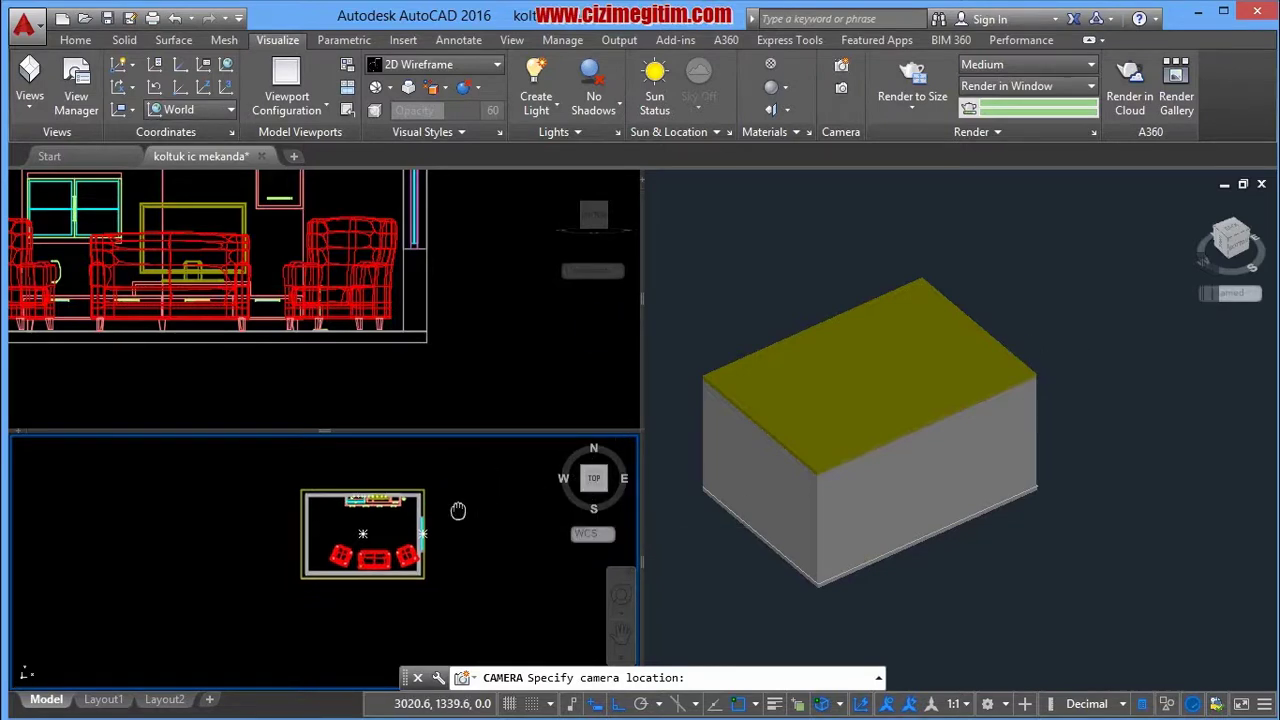
{"action": "scroll", "coordinate": [300, 530], "scroll_direction": "up", "scroll_amount": 3}
{"action": "scroll", "coordinate": [305, 533], "scroll_direction": "up", "scroll_amount": 2}
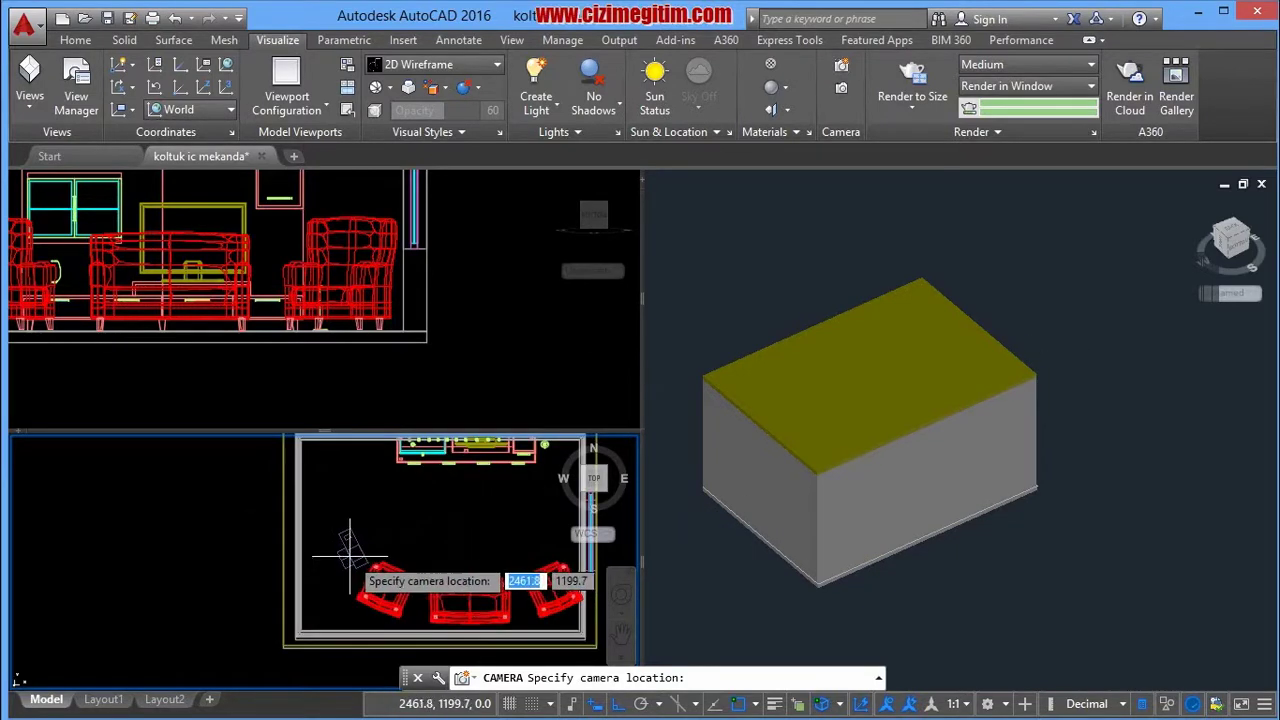
{"action": "scroll", "coordinate": [350, 555], "scroll_direction": "down", "scroll_amount": 2}
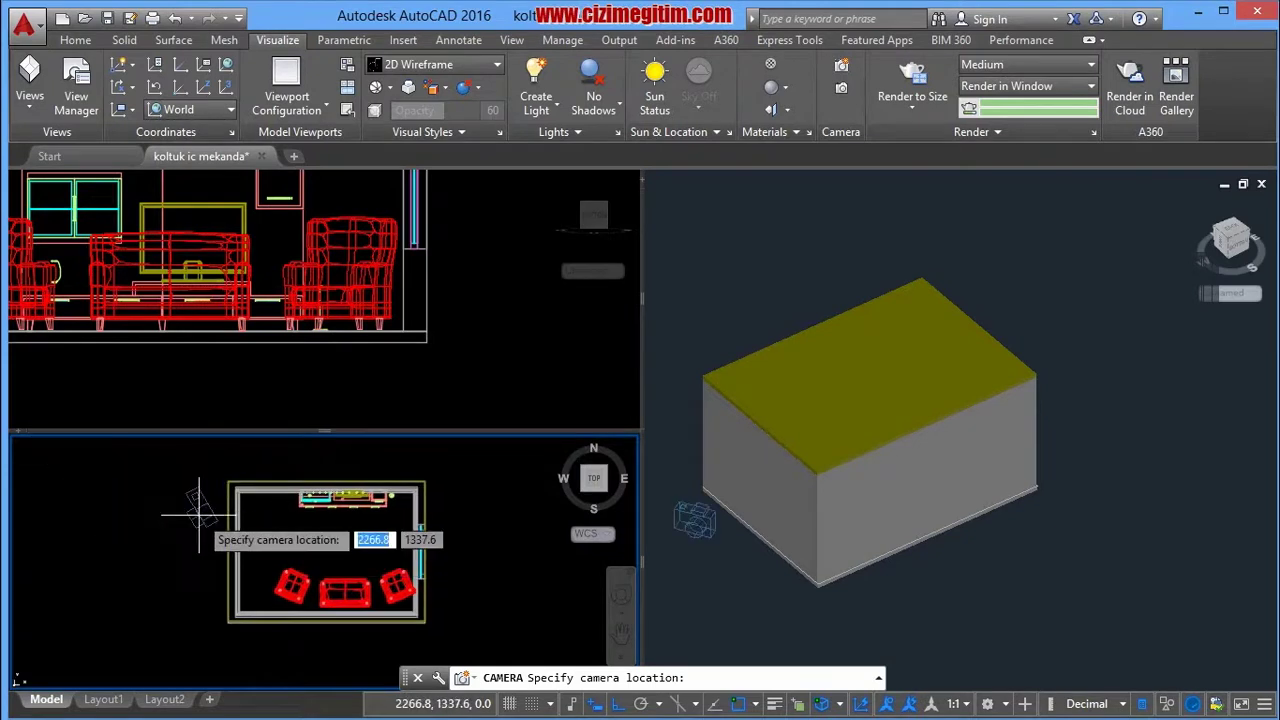
{"action": "scroll", "coordinate": [260, 575], "scroll_direction": "up", "scroll_amount": 2}
Place the camera at the room's lower-left corner and aim it toward the TV unit.
{"action": "left_click", "coordinate": [242, 600]}
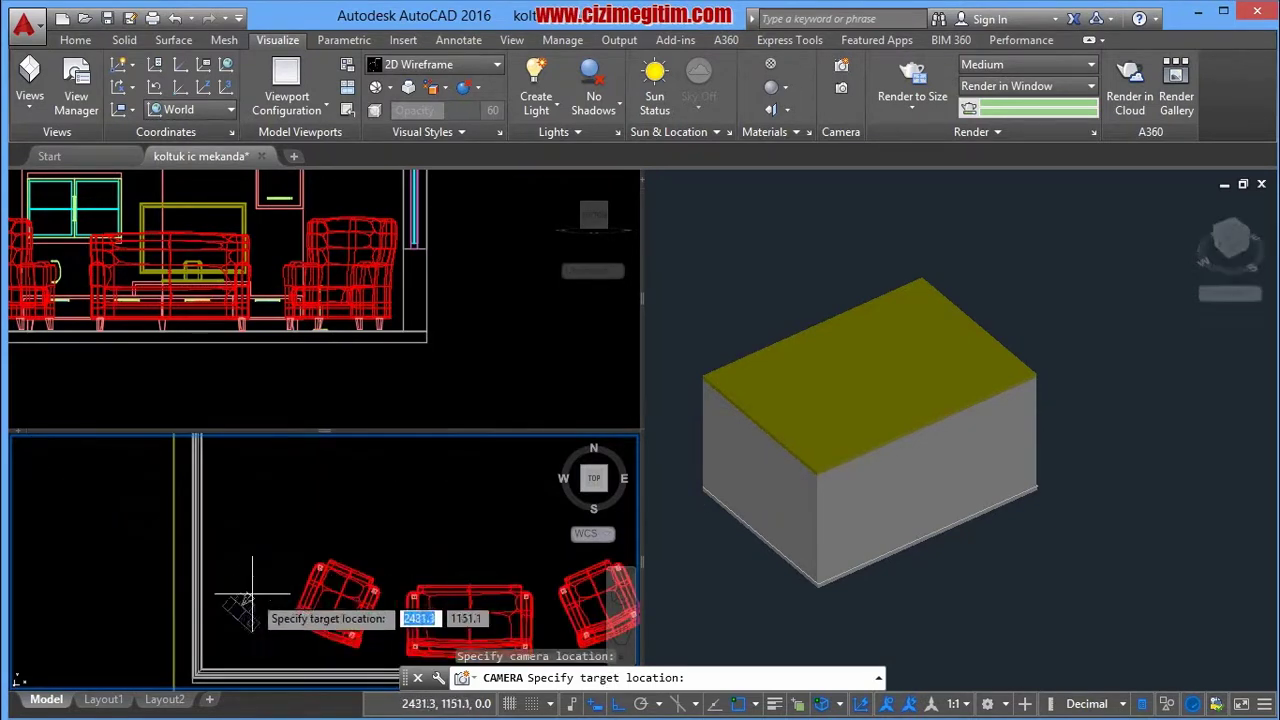
{"action": "scroll", "coordinate": [280, 580], "scroll_direction": "down", "scroll_amount": 1}
{"action": "scroll", "coordinate": [300, 555], "scroll_direction": "down", "scroll_amount": 1}
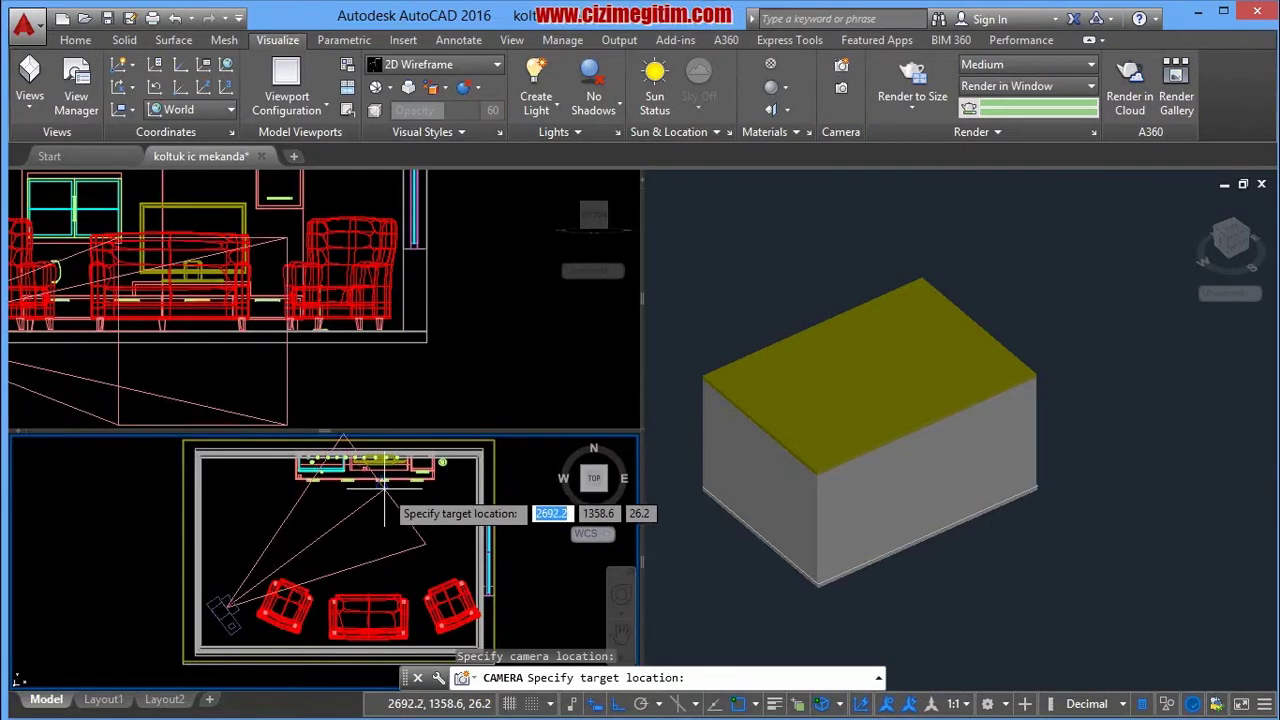
{"action": "scroll", "coordinate": [424, 519], "scroll_direction": "up", "scroll_amount": 1}
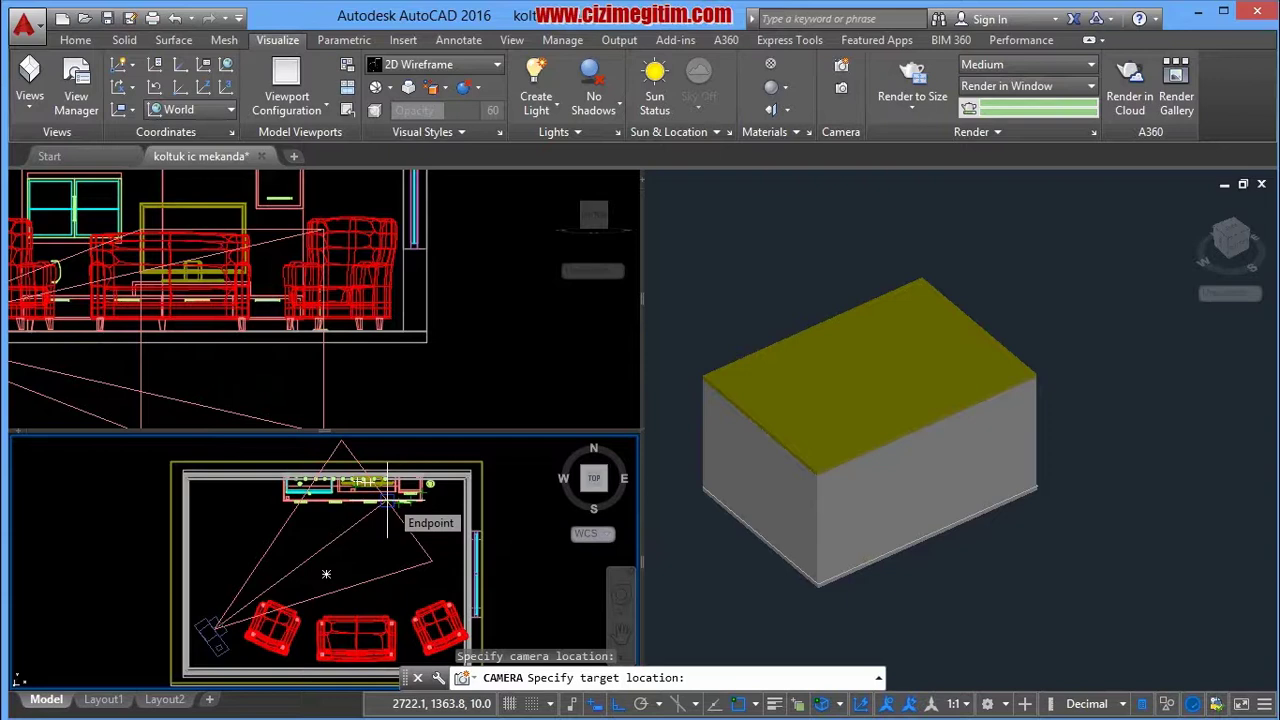
Target the camera on the TV unit and name it 'ic mekan camera'.
{"action": "left_click", "coordinate": [326, 573]}
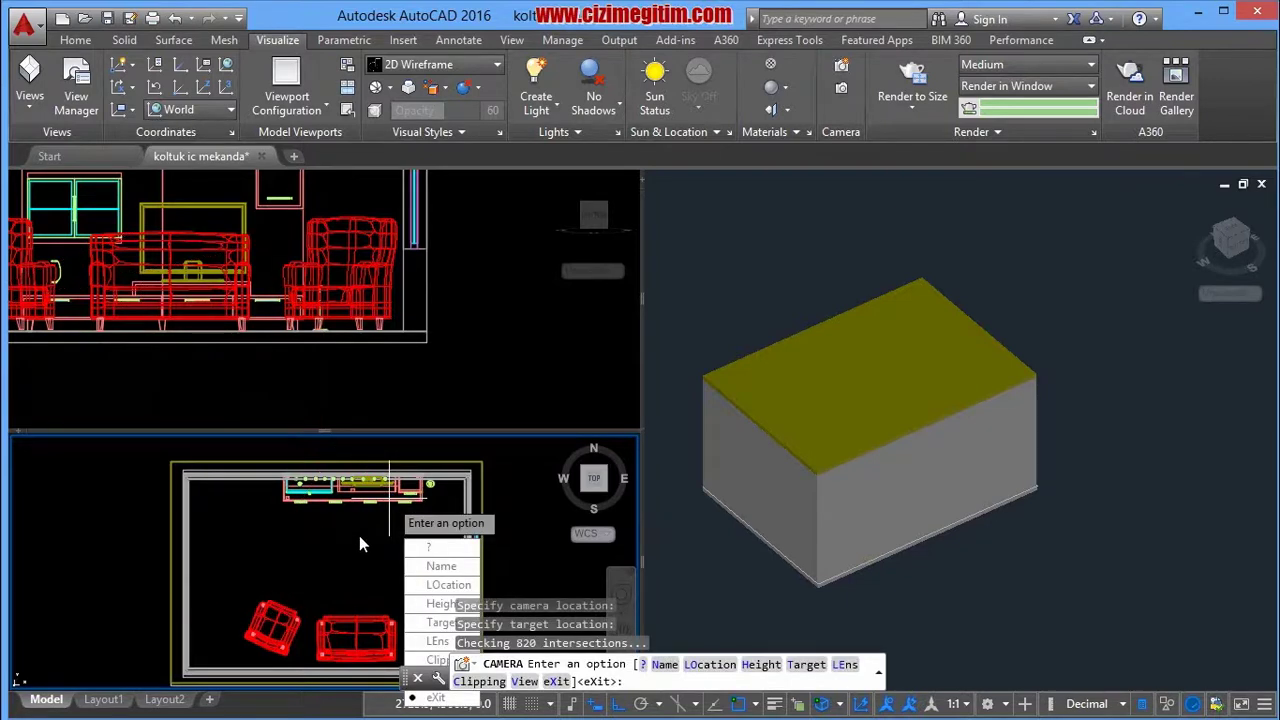
{"action": "left_click", "coordinate": [441, 566]}
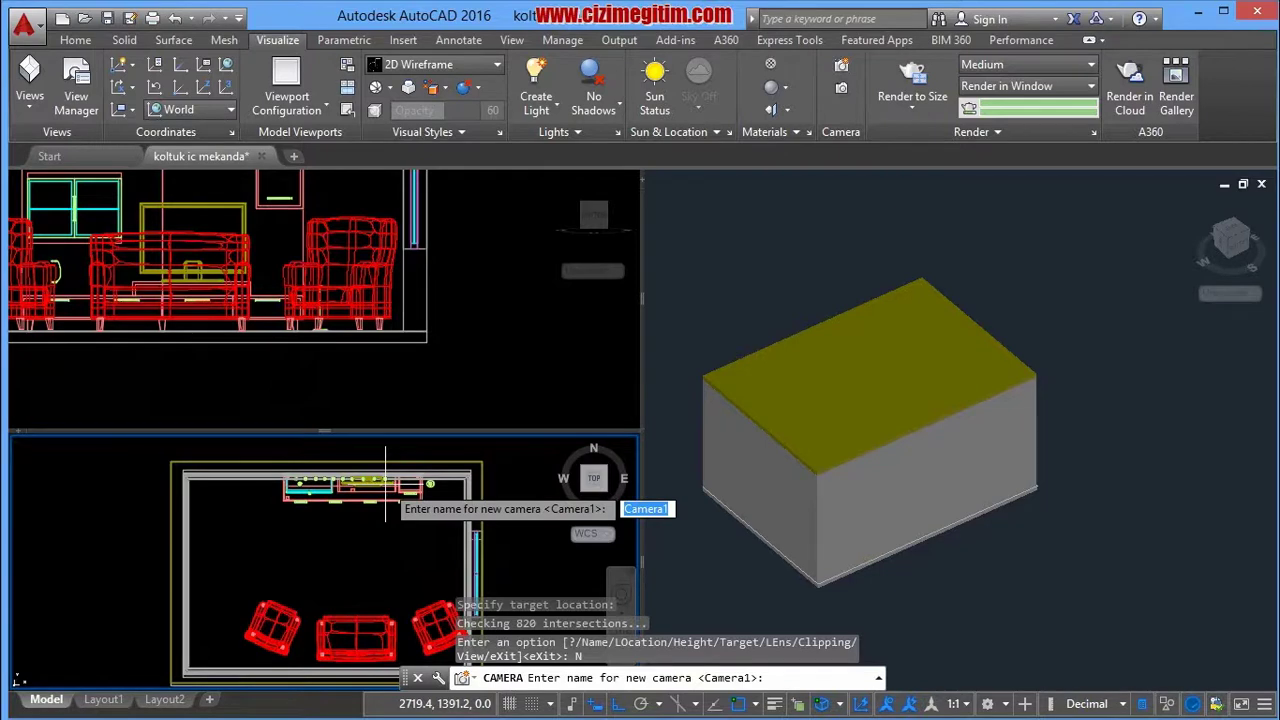
{"action": "type", "text": "ic mek"}
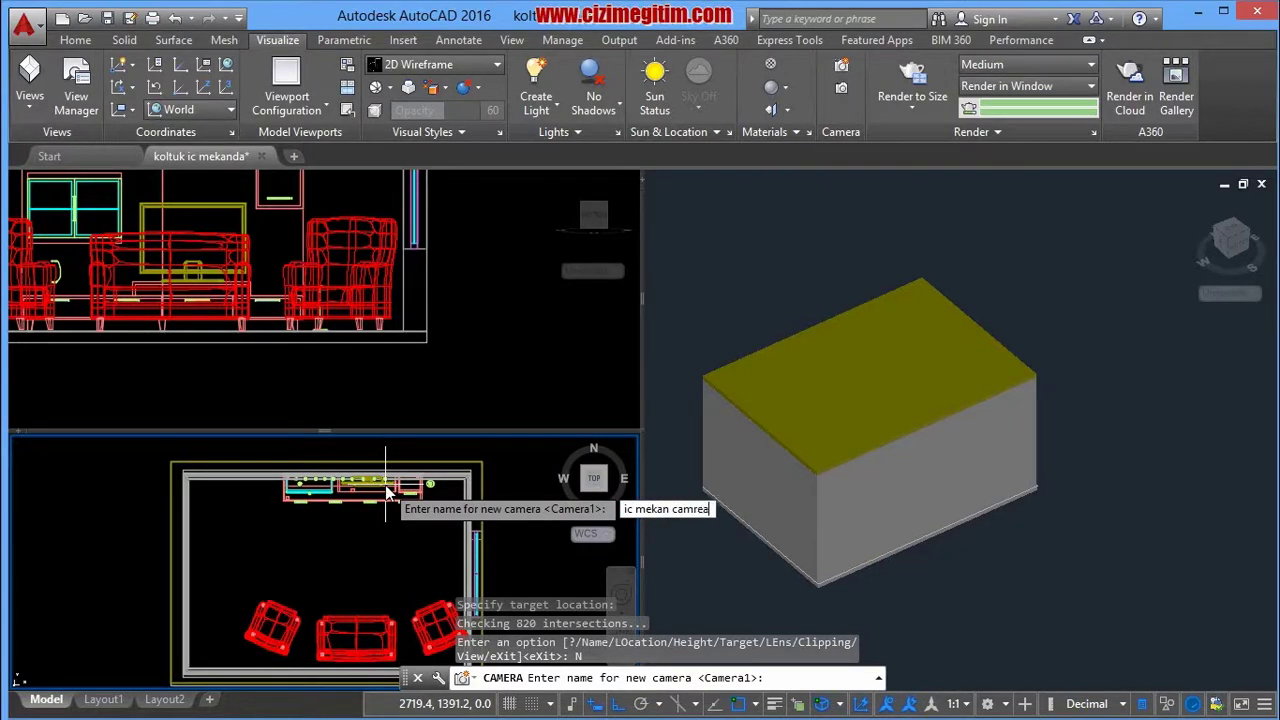
{"action": "type", "text": "a"}
{"action": "key", "text": "Return"}
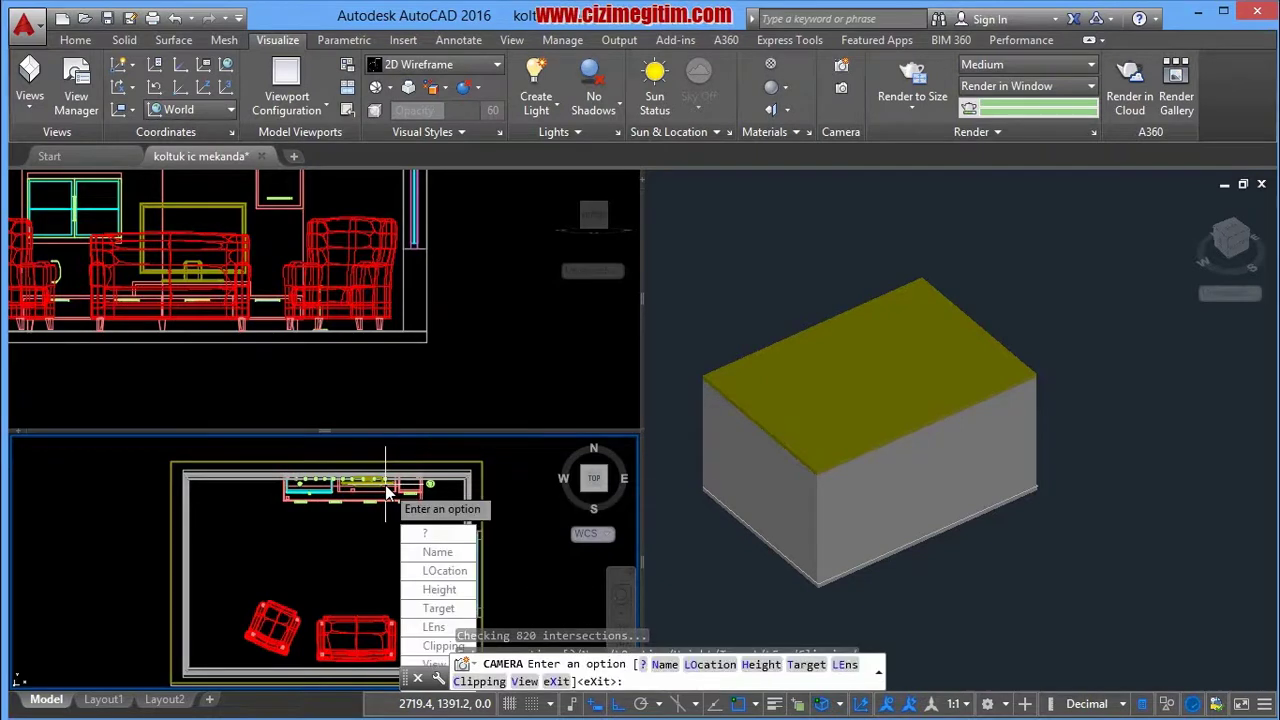
{"action": "key", "text": "Return"}
{"action": "type", "text": "ic mekan camera"}
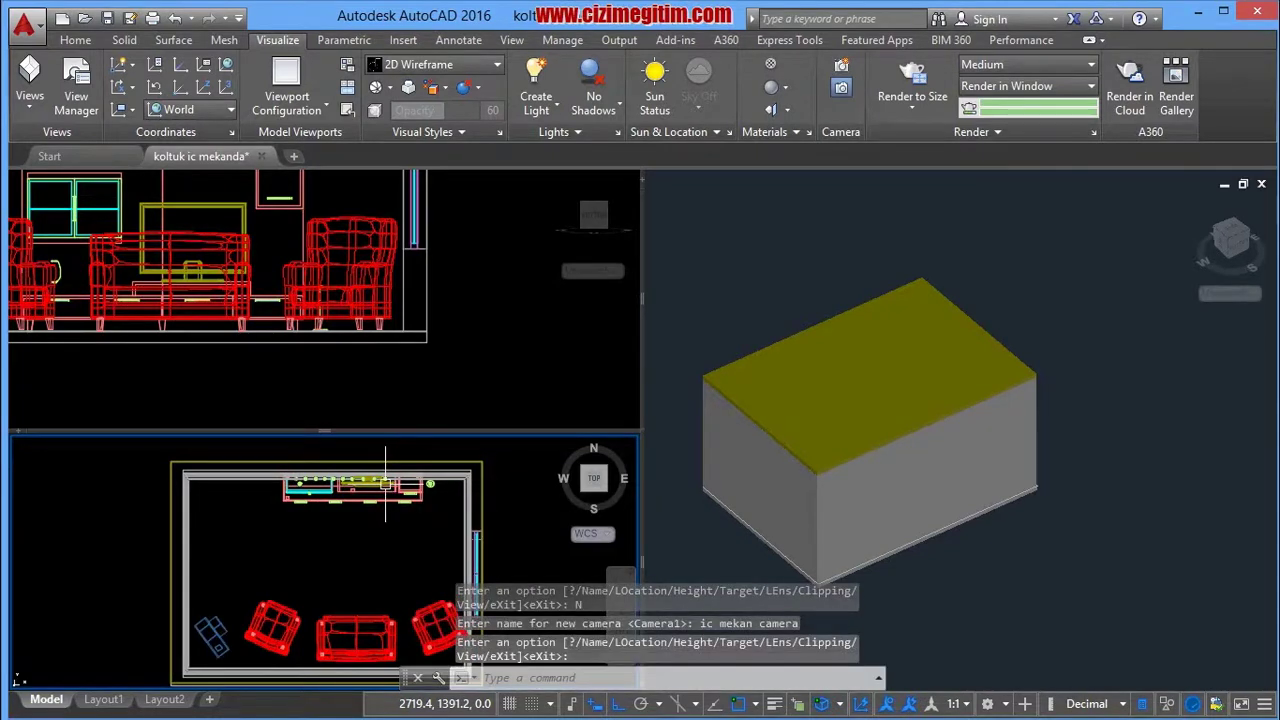
Activate and centre the floor plan, then select the camera to open its Camera Preview.
{"action": "left_click", "coordinate": [865, 385]}
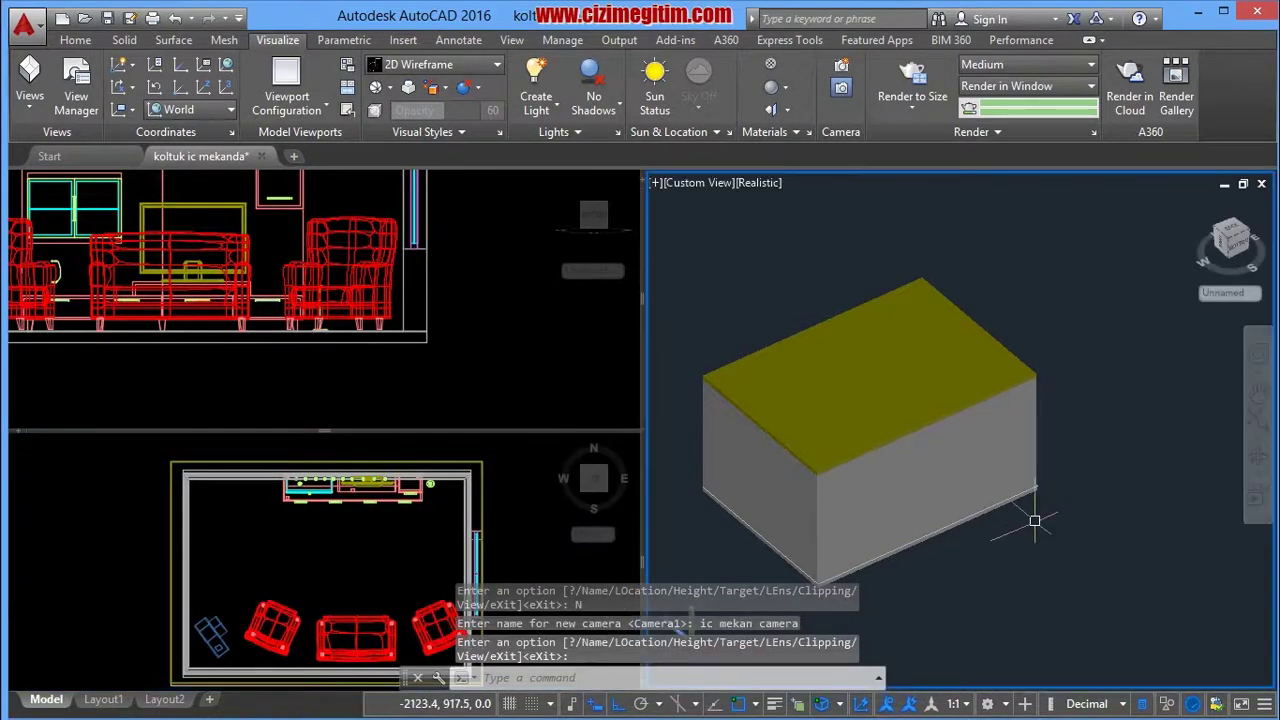
{"action": "left_click", "coordinate": [360, 545]}
{"action": "middle_click_drag", "start_coordinate": [268, 562], "coordinate": [208, 556]}
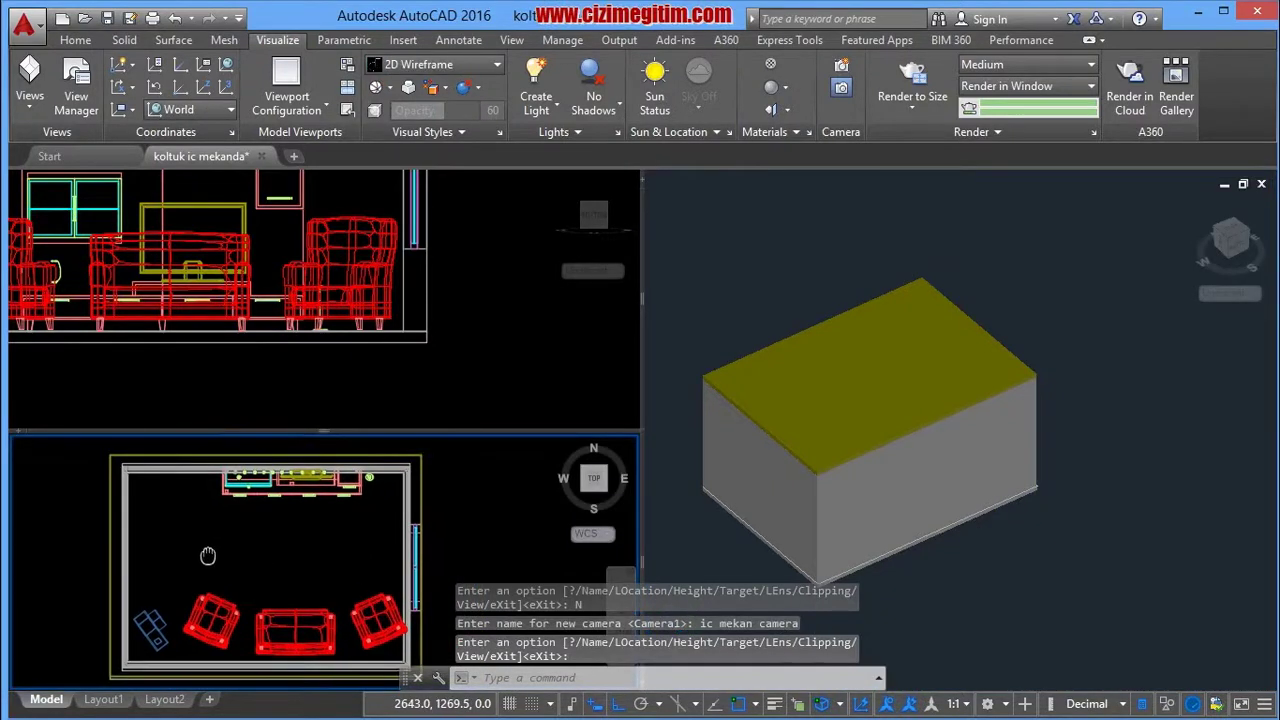
{"action": "left_click", "coordinate": [150, 610]}
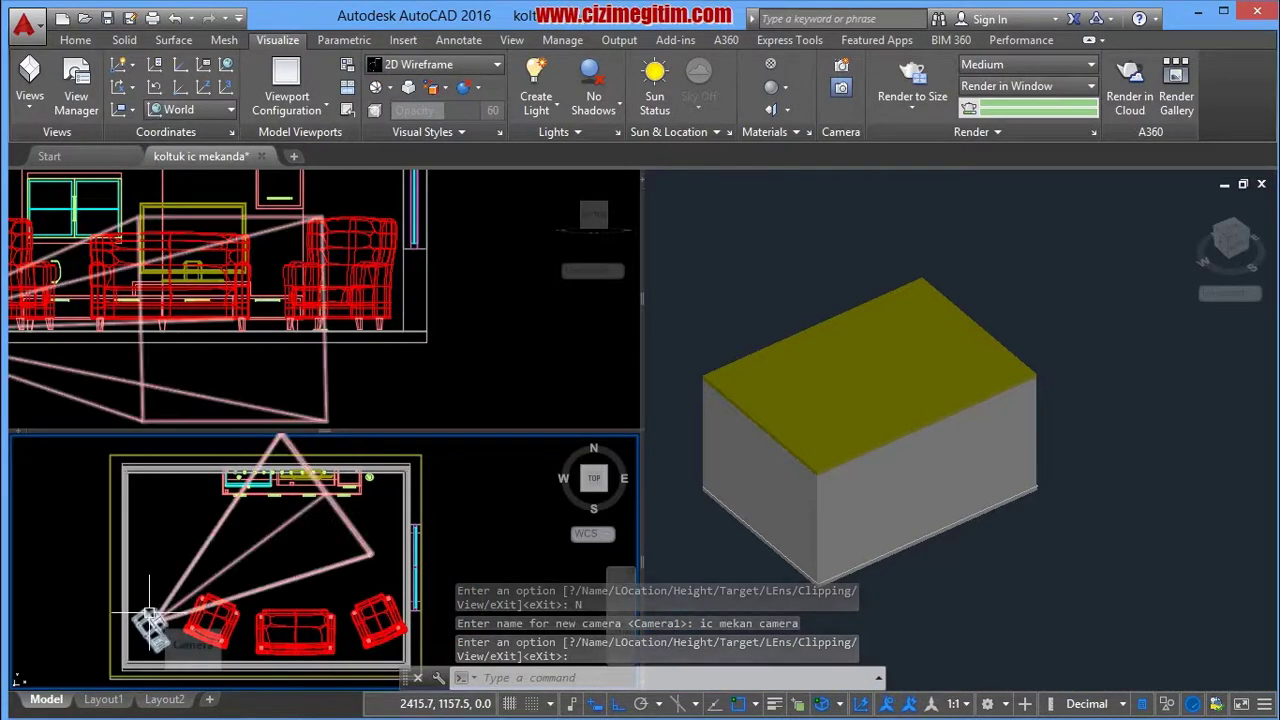
{"action": "key", "text": "Escape"}
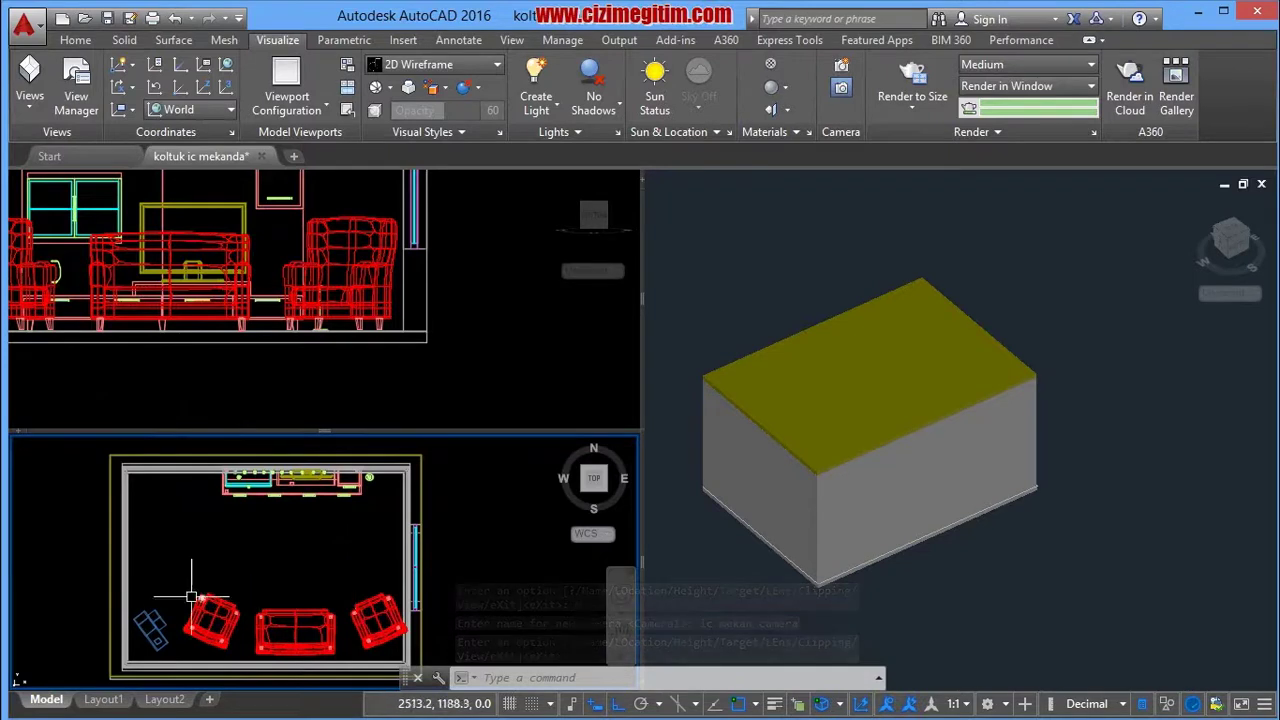
{"action": "left_click", "coordinate": [157, 624]}
{"action": "key", "text": "Escape"}
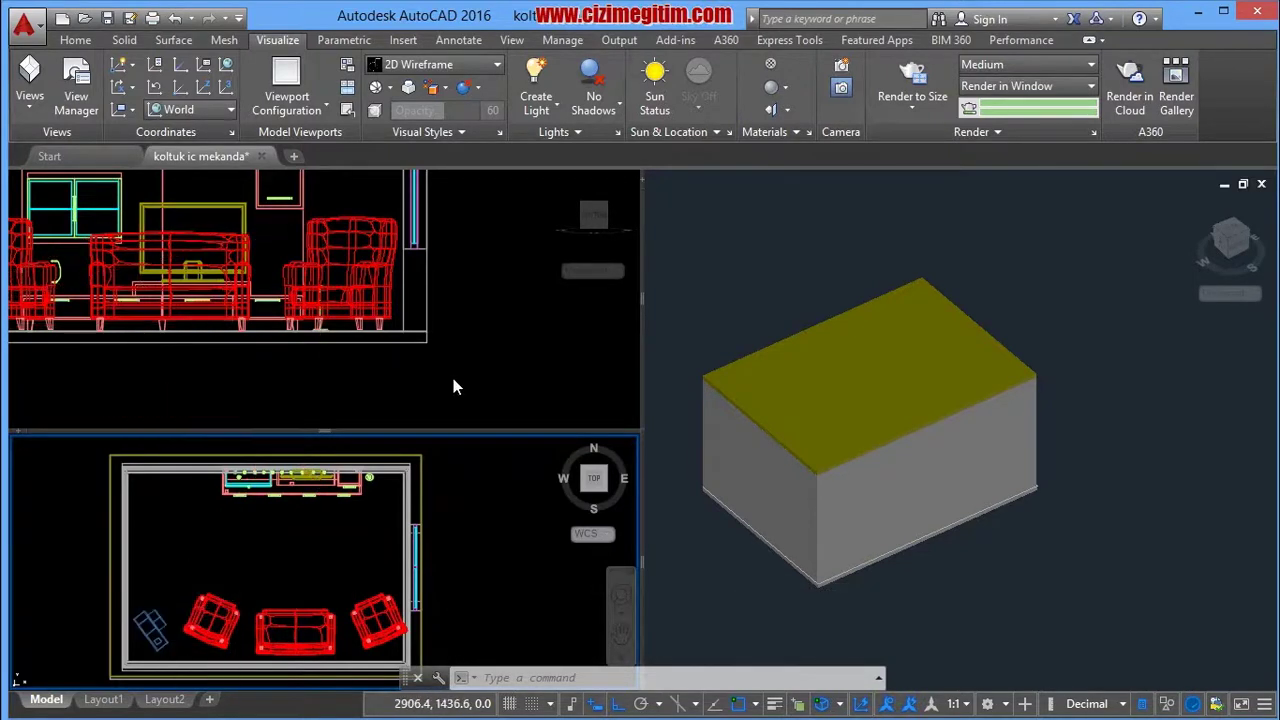
{"action": "left_click", "coordinate": [150, 620]}
{"action": "left_click", "coordinate": [152, 618]}
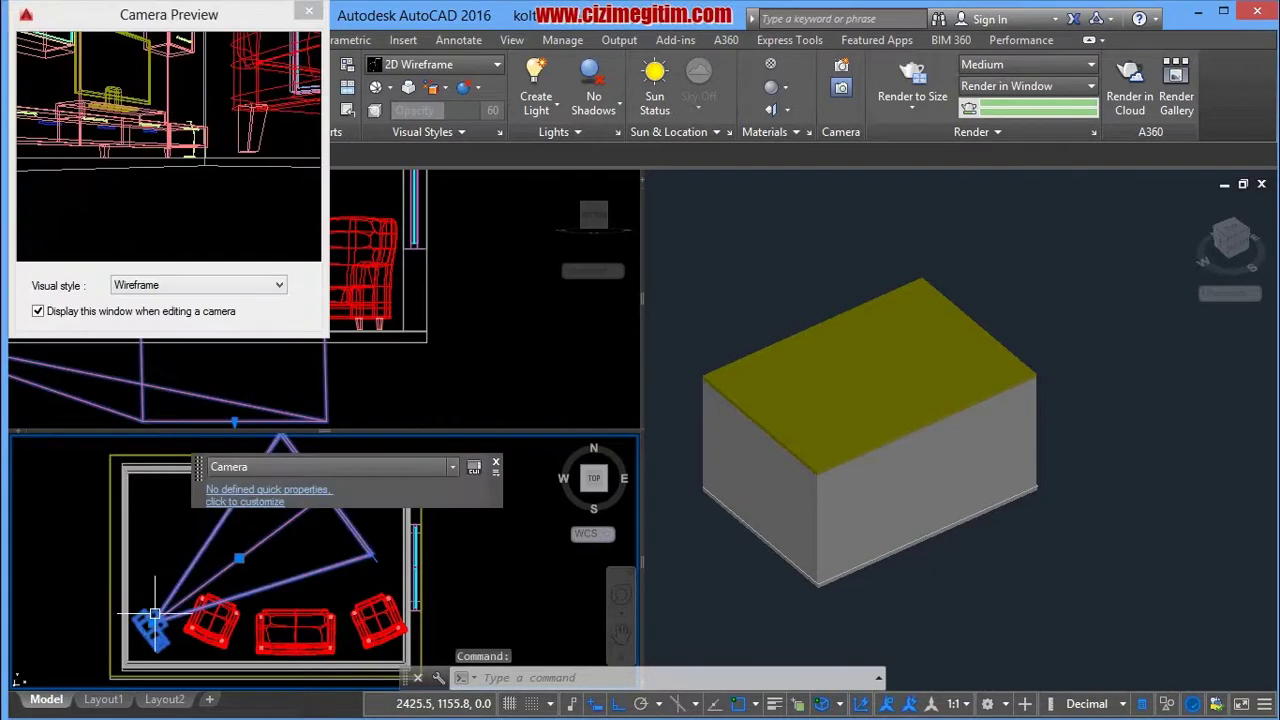
Set the Camera Preview to Realistic, close it, and turn CAMERADISPLAY to 1.
{"action": "left_click_drag", "start_coordinate": [104, 18], "coordinate": [190, 115]}
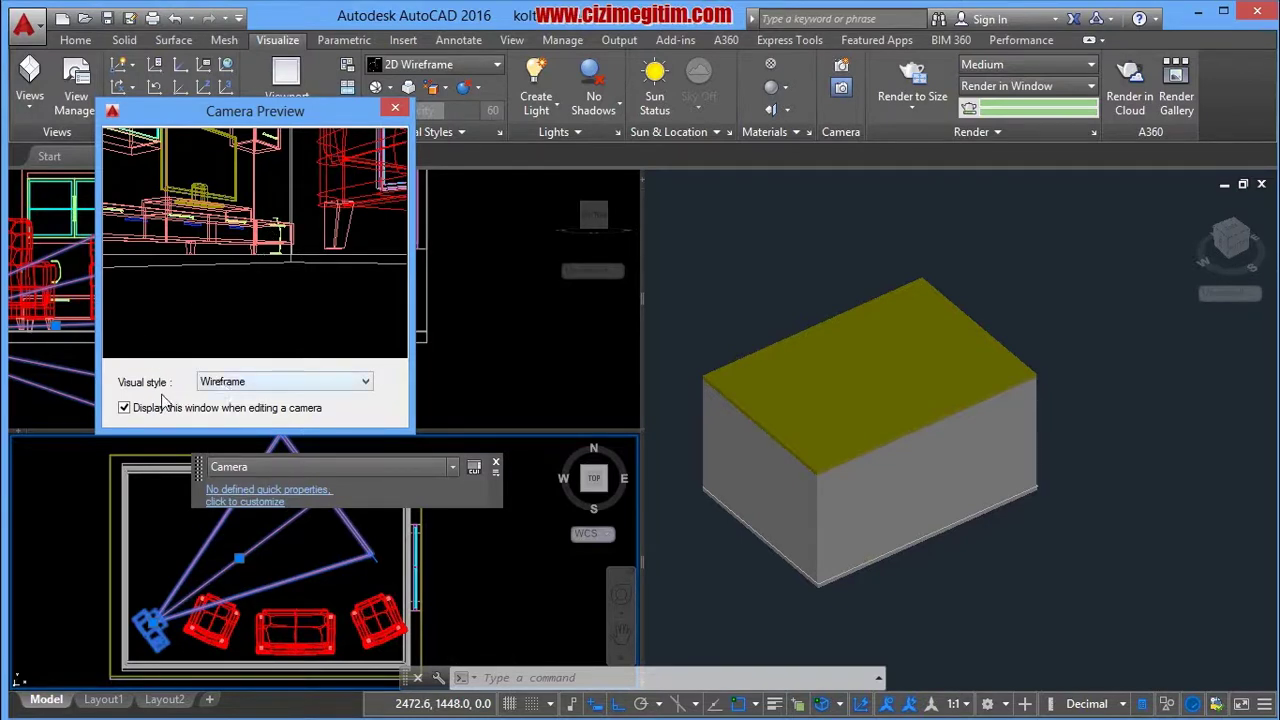
{"action": "left_click", "coordinate": [250, 385]}
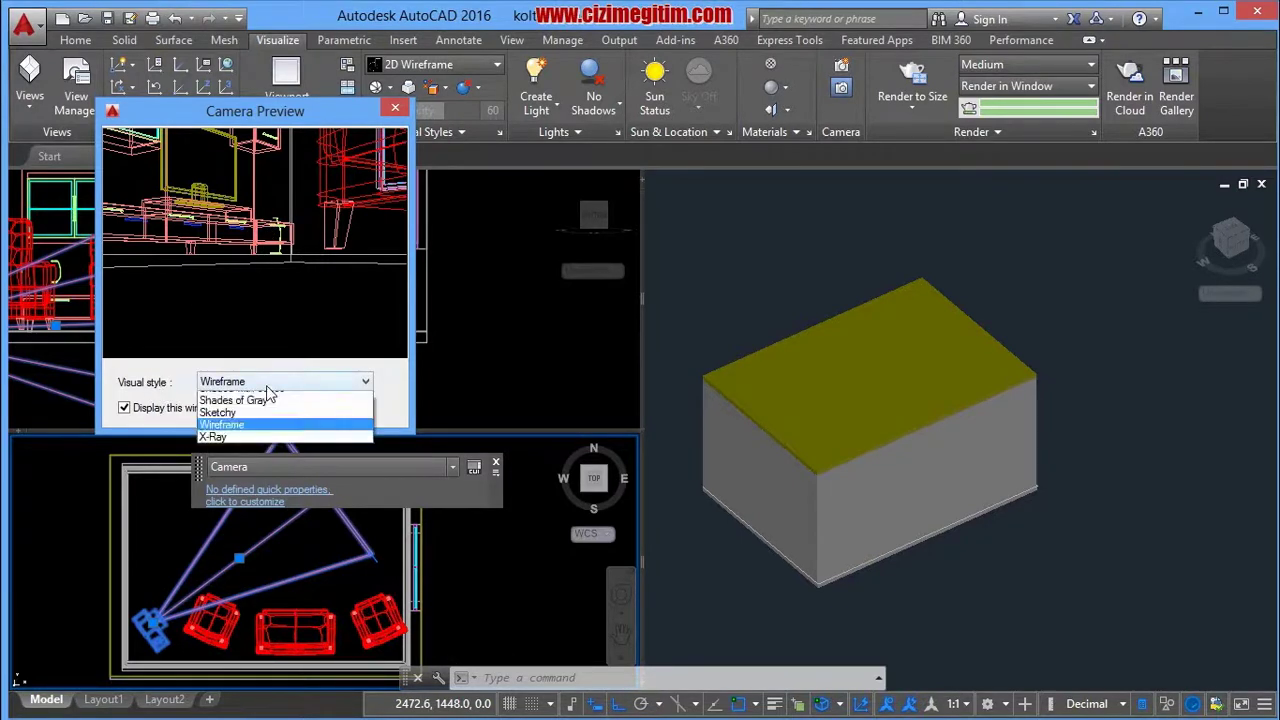
{"action": "left_click", "coordinate": [250, 428]}
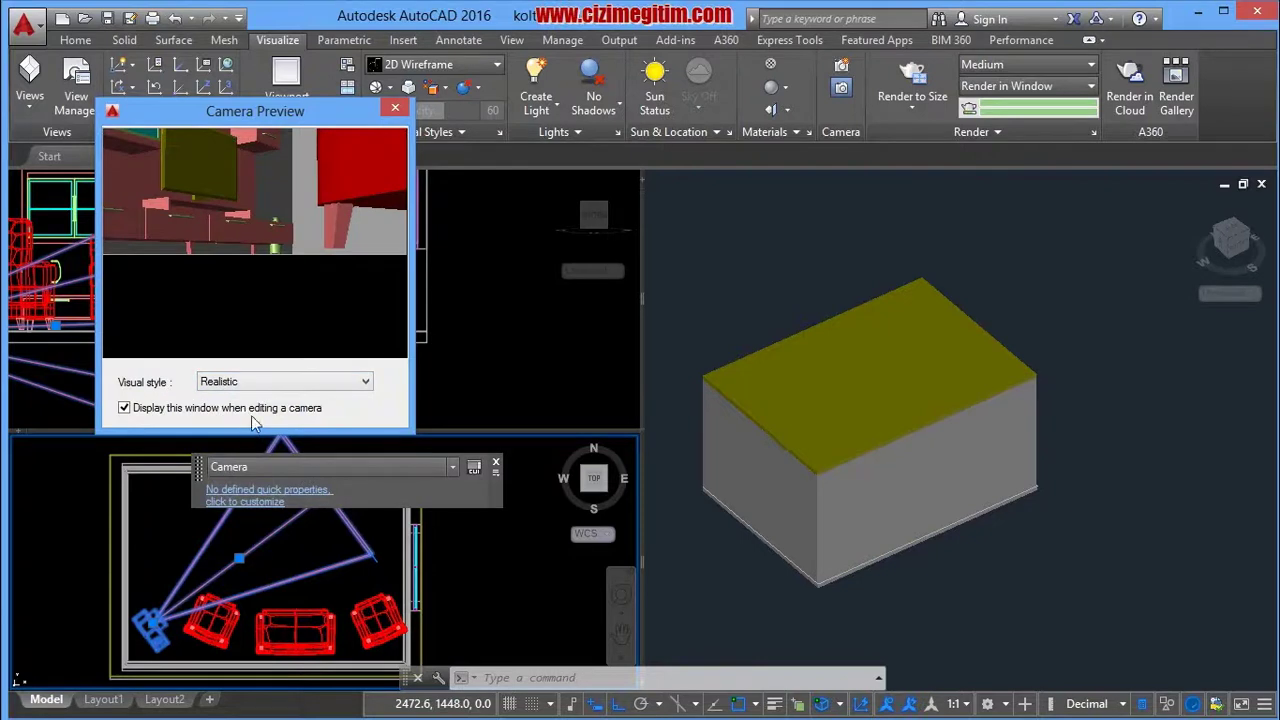
{"action": "left_click", "coordinate": [269, 388]}
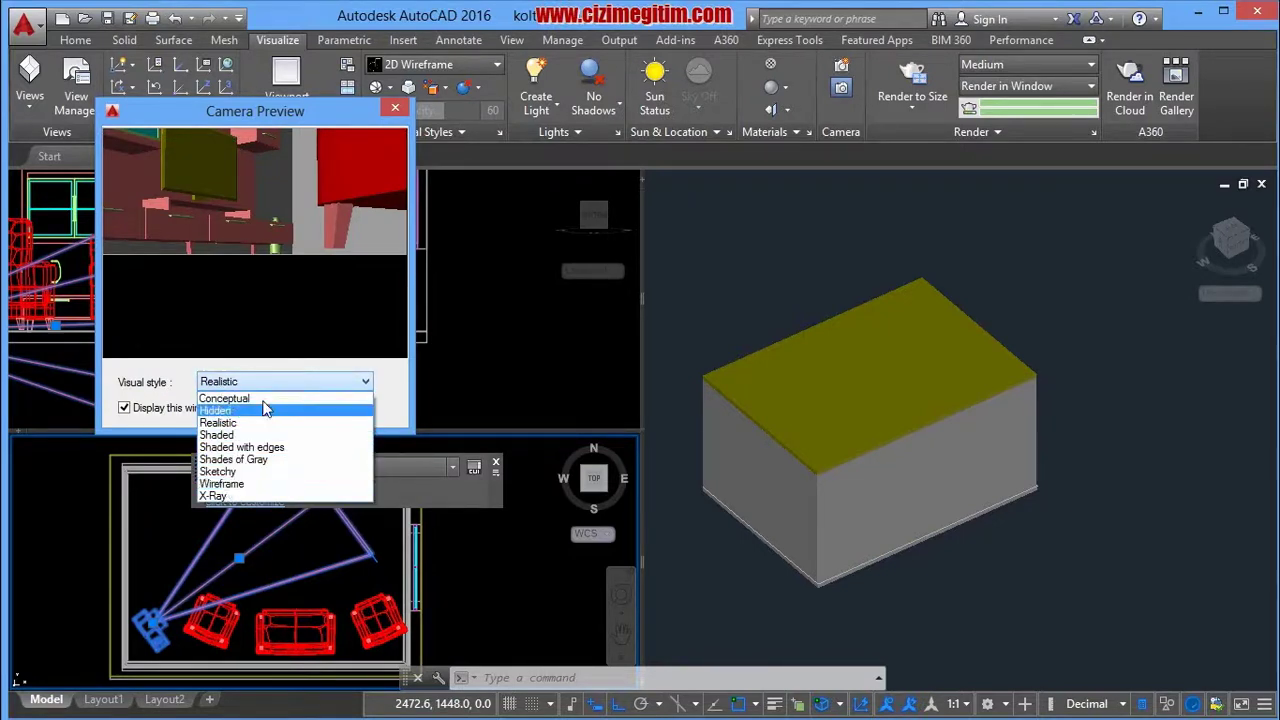
{"action": "left_click", "coordinate": [233, 427]}
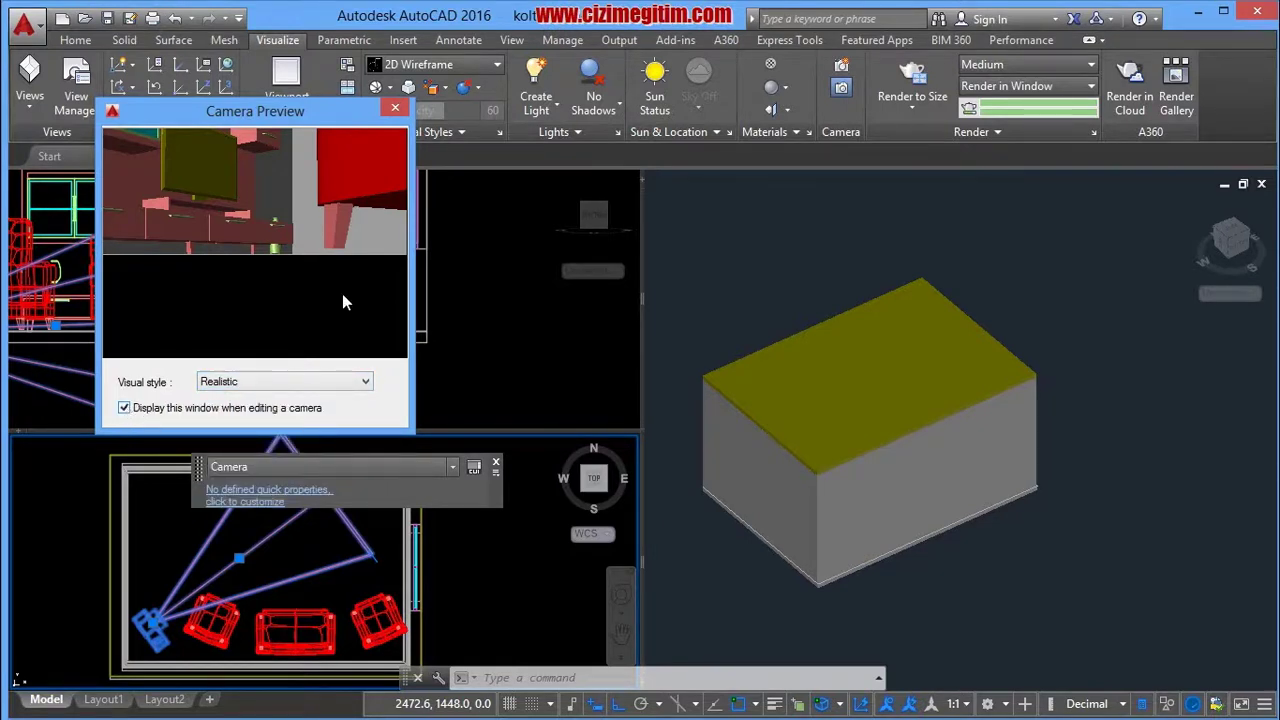
{"action": "left_click", "coordinate": [394, 107]}
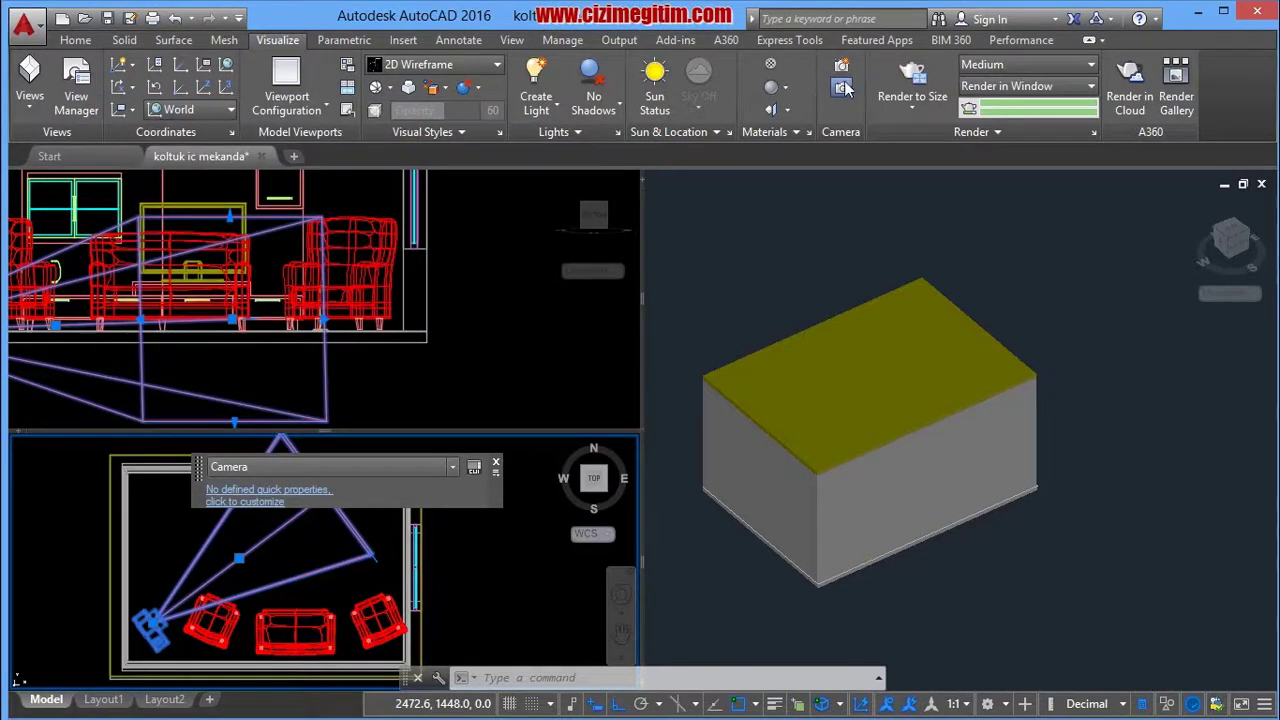
{"action": "left_click", "coordinate": [843, 88]}
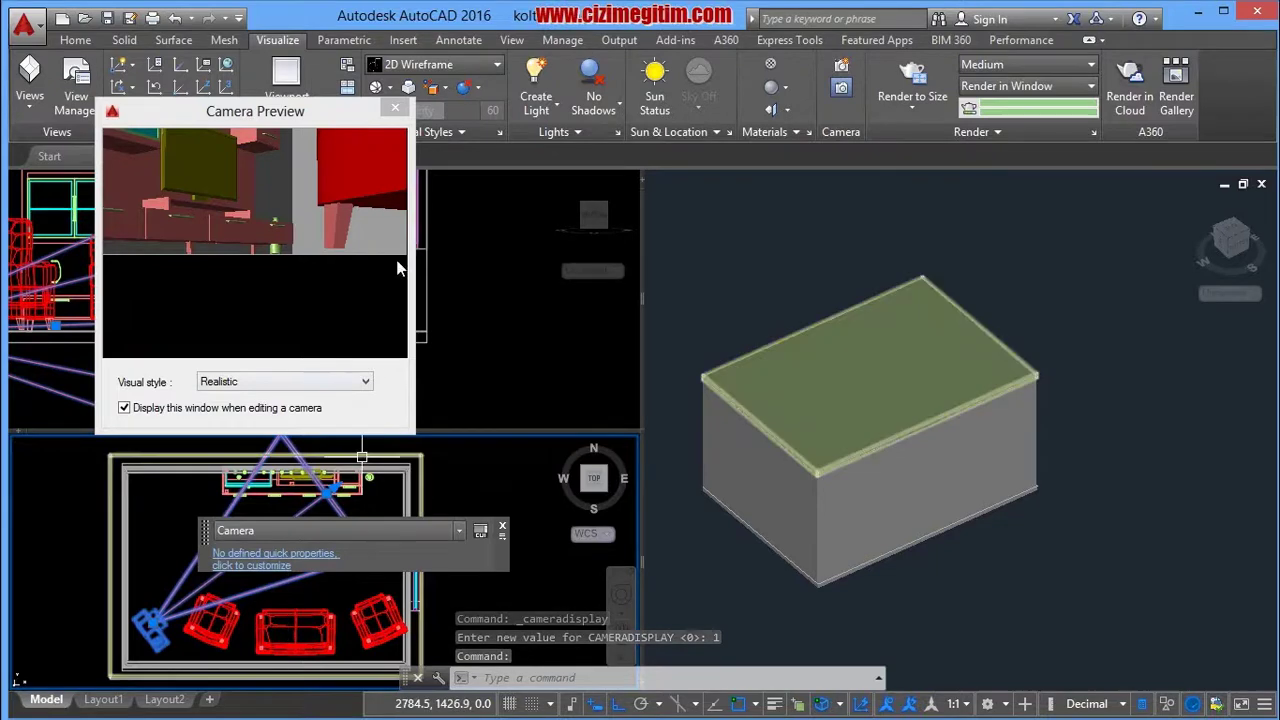
Close the camera preview and zoom the front elevation to show the whole room and camera.
{"action": "key", "text": "Escape"}
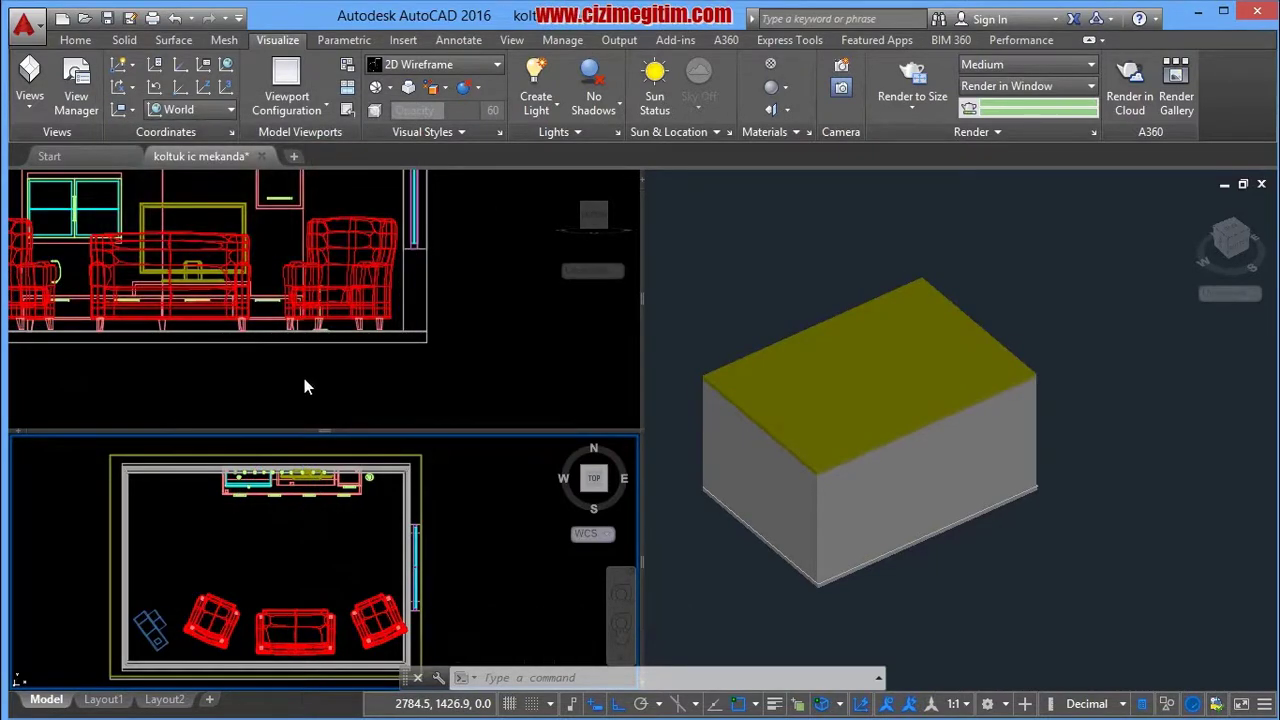
{"action": "left_click", "coordinate": [145, 622]}
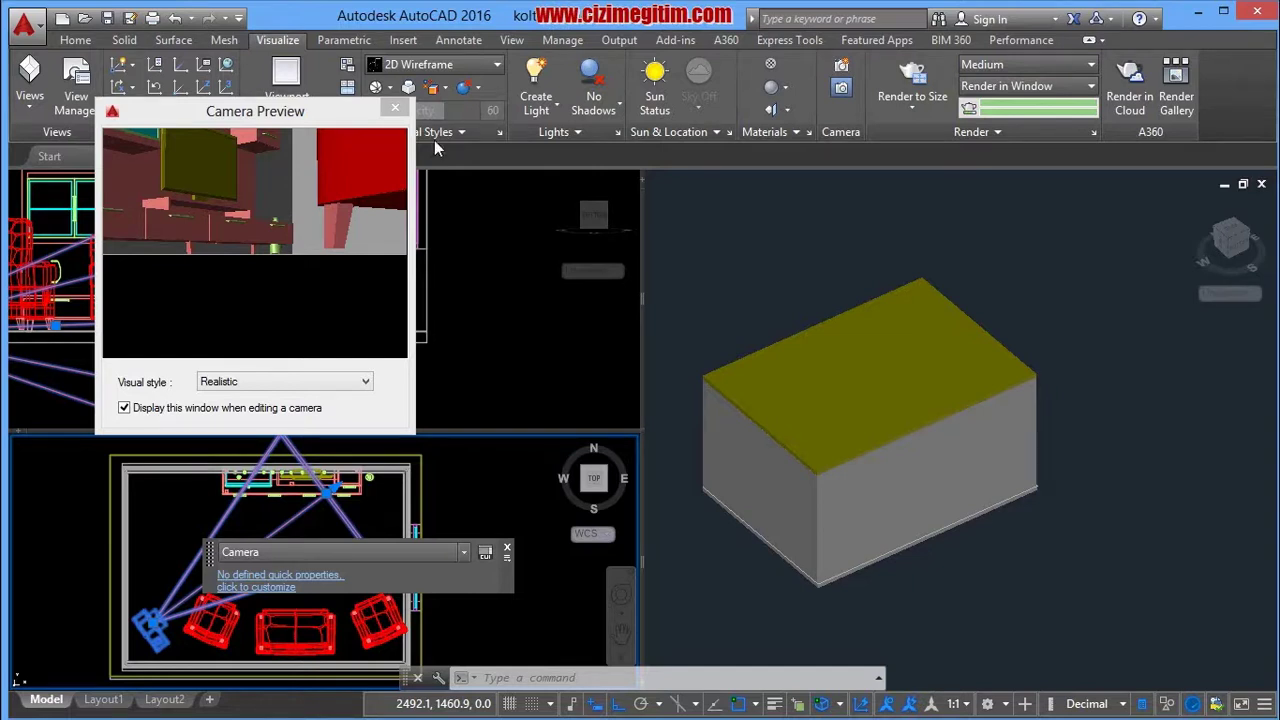
{"action": "left_click", "coordinate": [404, 113]}
{"action": "left_click", "coordinate": [466, 308]}
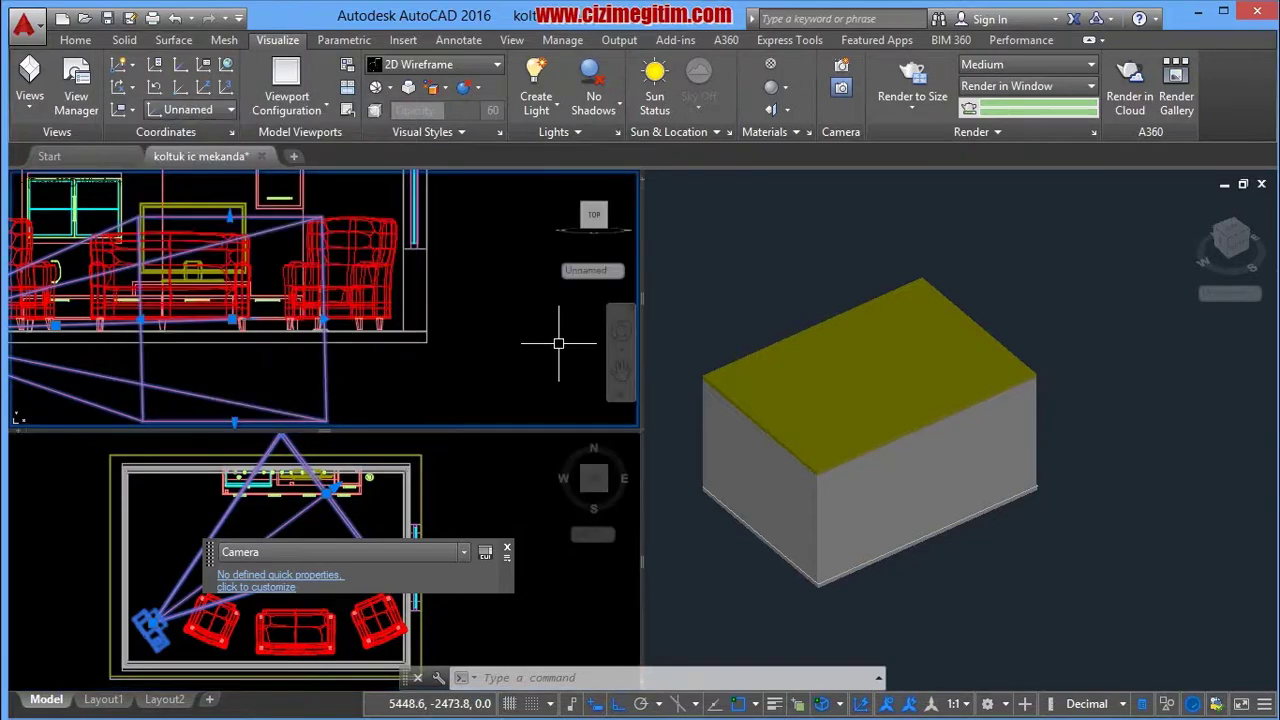
{"action": "scroll", "coordinate": [560, 337], "scroll_direction": "down", "scroll_amount": 2}
{"action": "scroll", "coordinate": [337, 335], "scroll_direction": "up", "scroll_amount": 3}
{"action": "scroll", "coordinate": [337, 335], "scroll_direction": "up", "scroll_amount": 4}
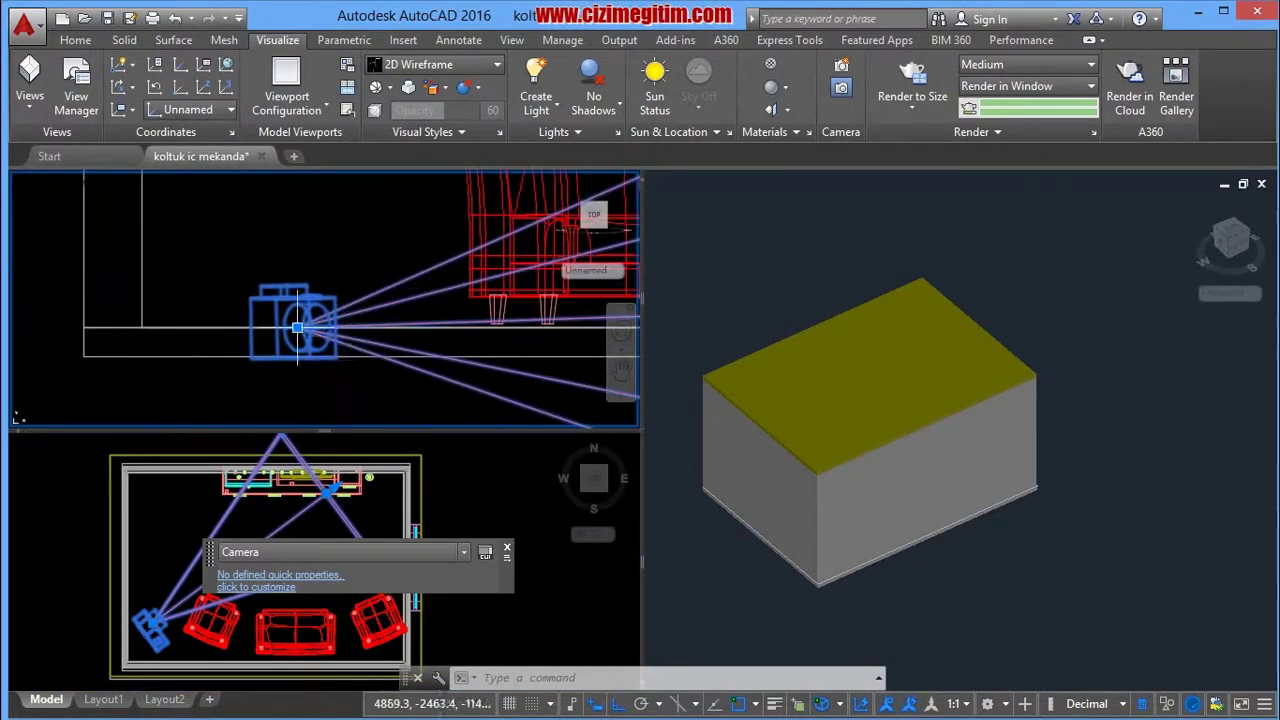
{"action": "scroll", "coordinate": [400, 350], "scroll_direction": "down", "scroll_amount": 2}
{"action": "scroll", "coordinate": [408, 353], "scroll_direction": "down", "scroll_amount": 2}
{"action": "scroll", "coordinate": [300, 345], "scroll_direction": "down", "scroll_amount": 2}
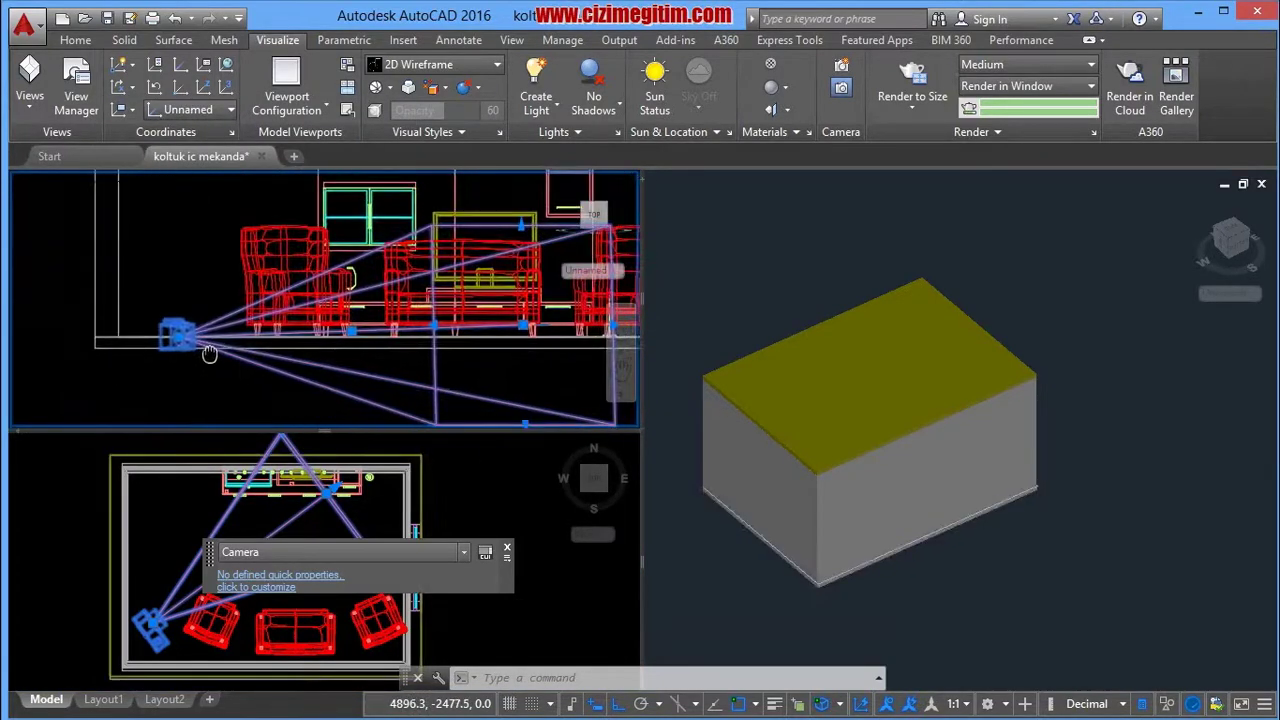
{"action": "scroll", "coordinate": [220, 345], "scroll_direction": "down", "scroll_amount": 2}
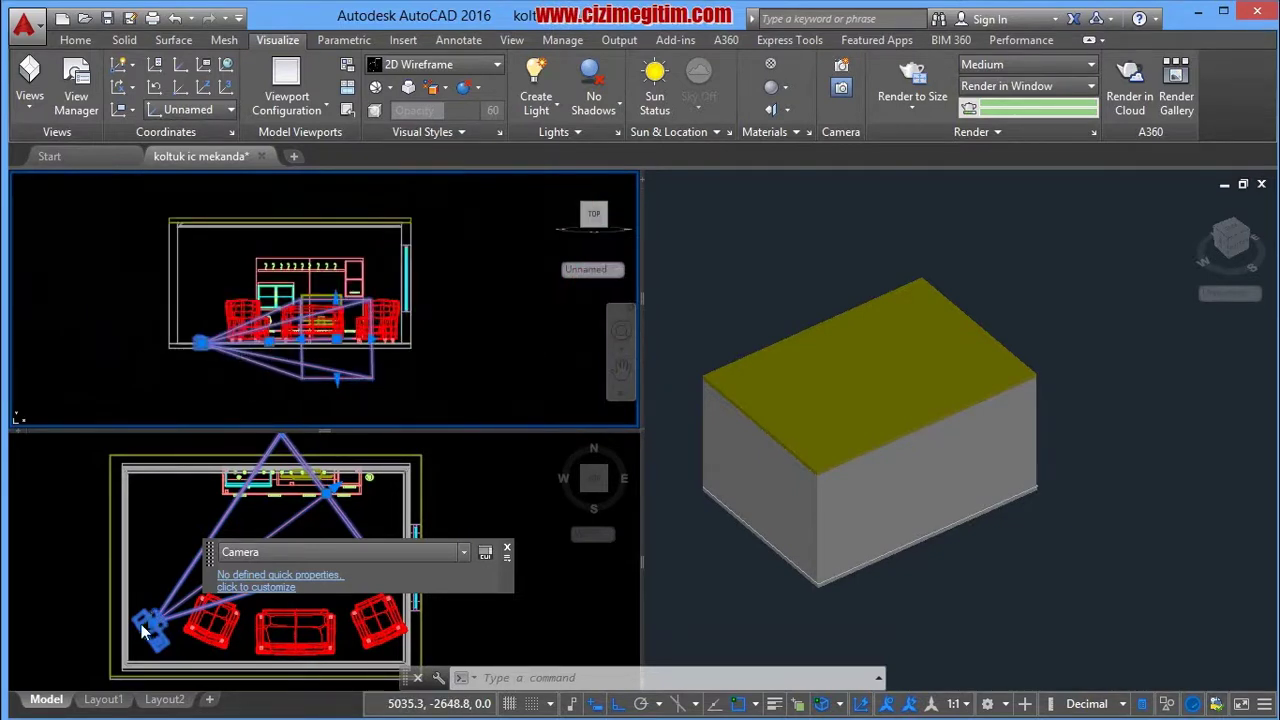
{"action": "left_click", "coordinate": [152, 591]}
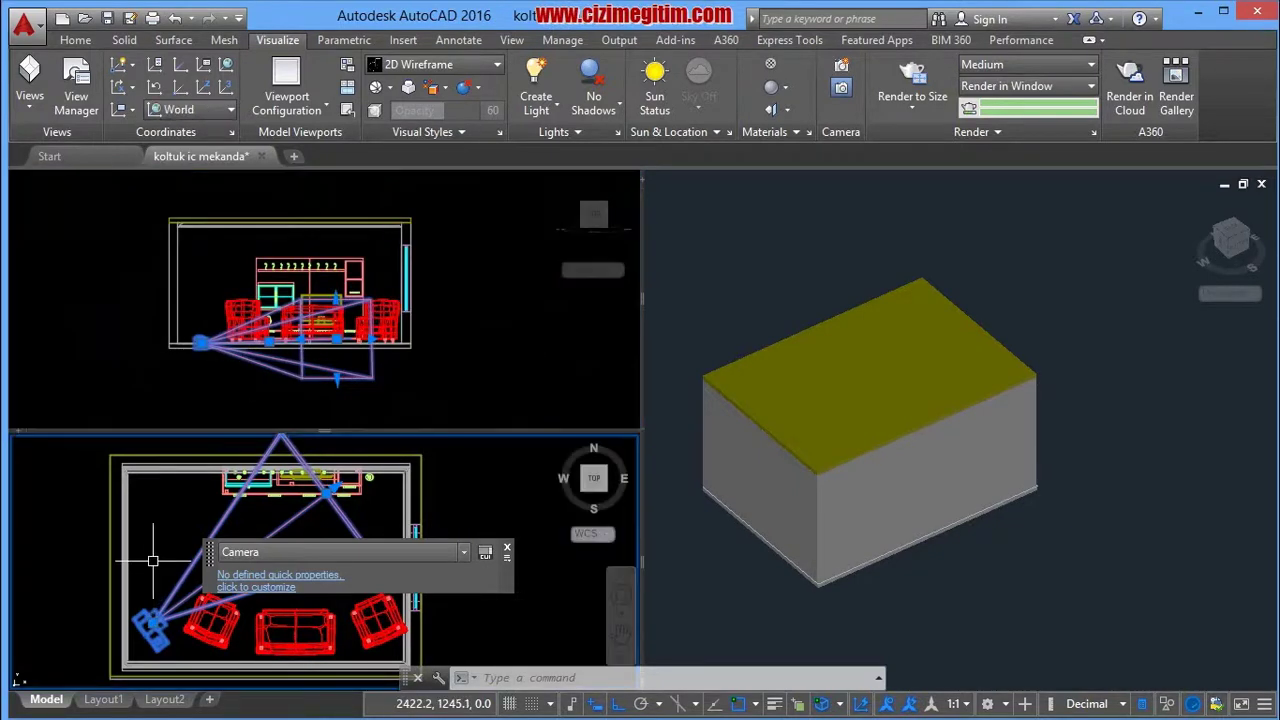
{"action": "key", "text": "Escape"}
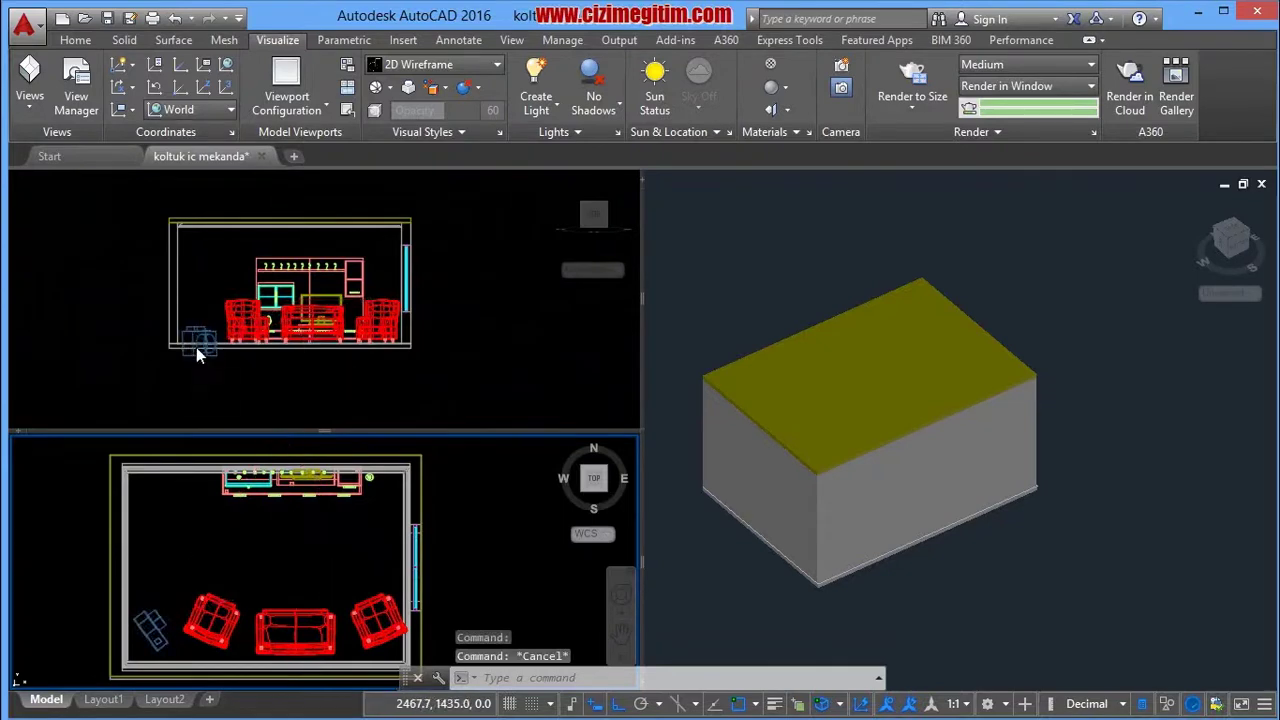
Move the camera vertically upward in the front elevation, then reselect it to preview the TV wall.
{"action": "left_click", "coordinate": [196, 347]}
{"action": "left_click", "coordinate": [196, 347]}
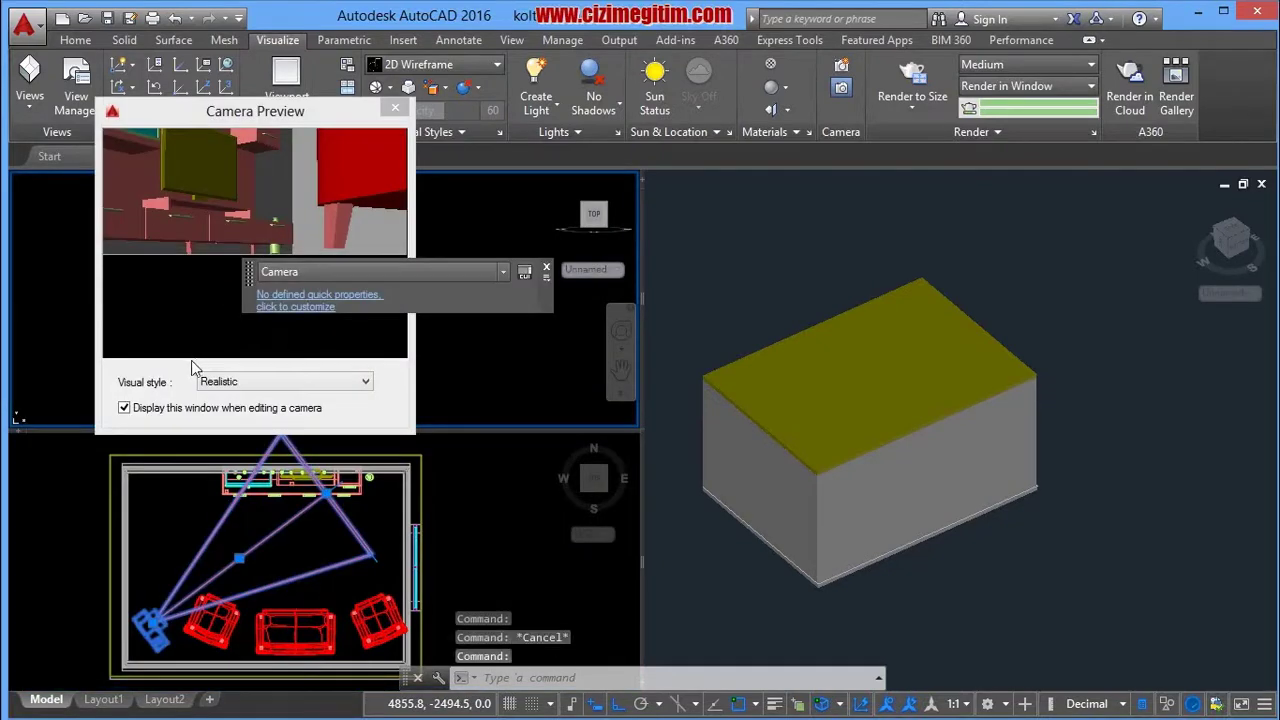
{"action": "left_click", "coordinate": [395, 108]}
{"action": "scroll", "coordinate": [186, 380], "scroll_direction": "down", "scroll_amount": 3}
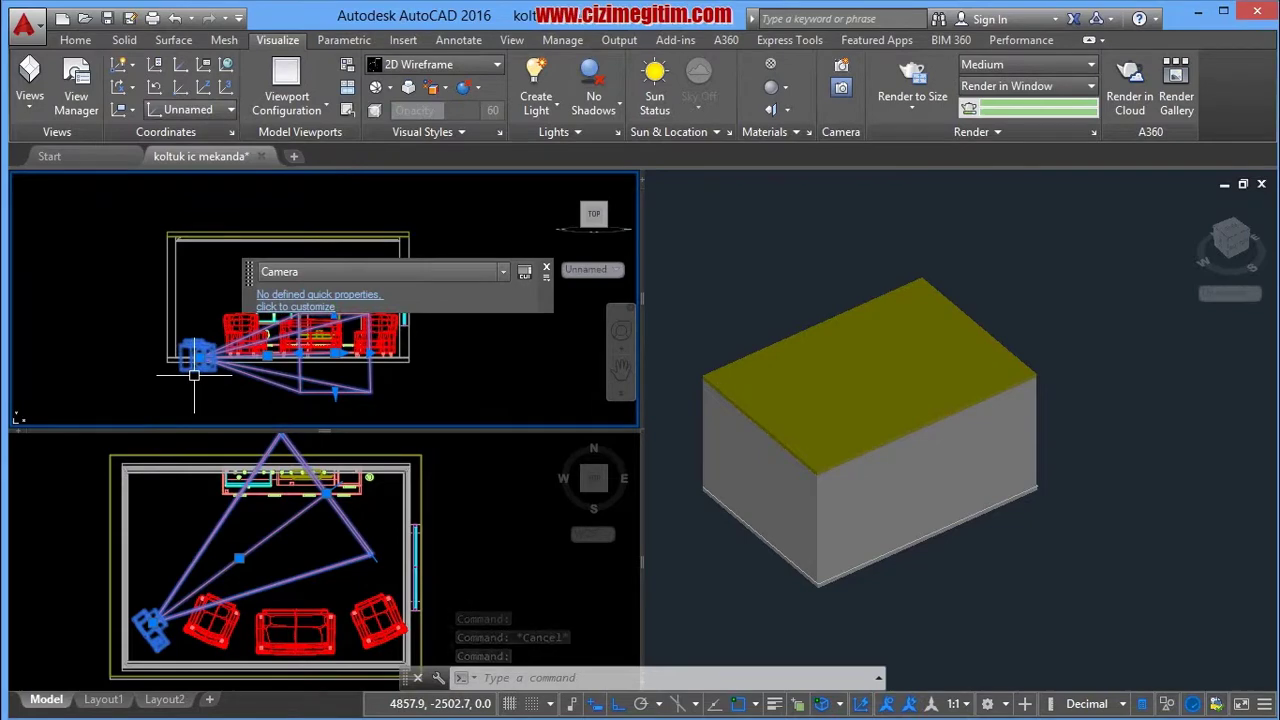
{"action": "right_click", "coordinate": [191, 382]}
{"action": "left_click", "coordinate": [238, 436]}
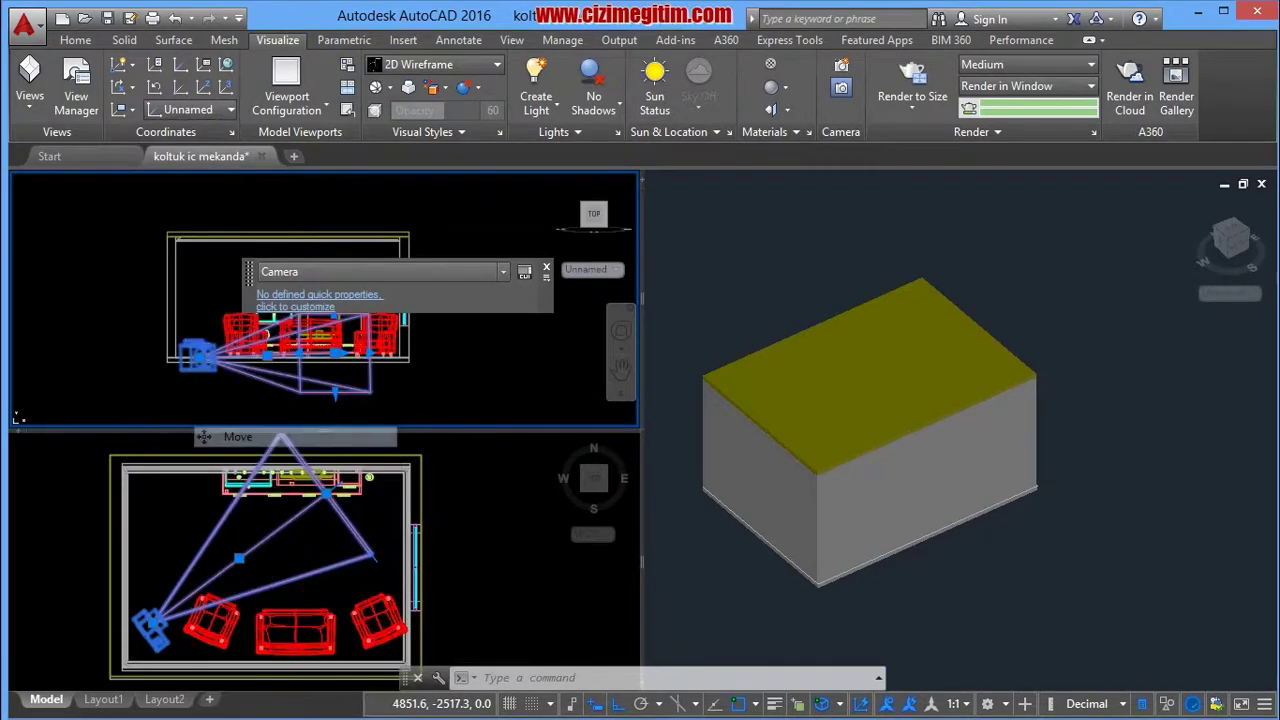
{"action": "left_click", "coordinate": [157, 340]}
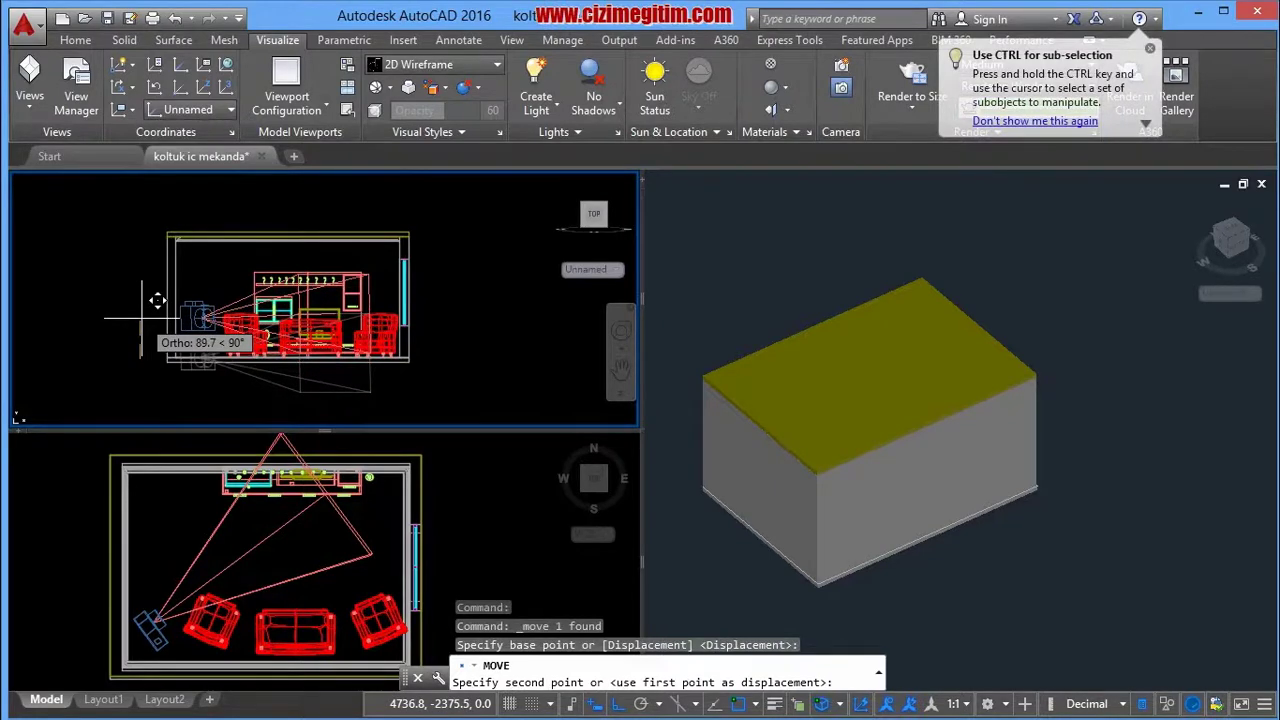
{"action": "left_click", "coordinate": [157, 300]}
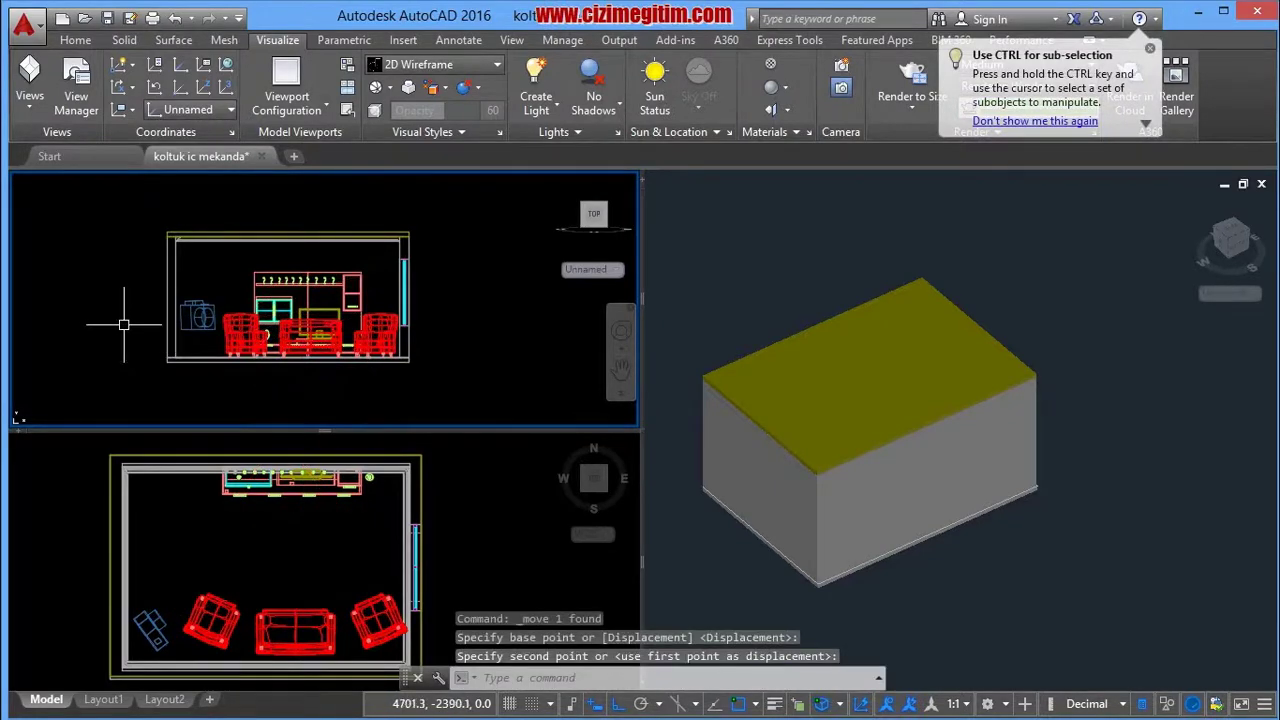
{"action": "left_click", "coordinate": [140, 628]}
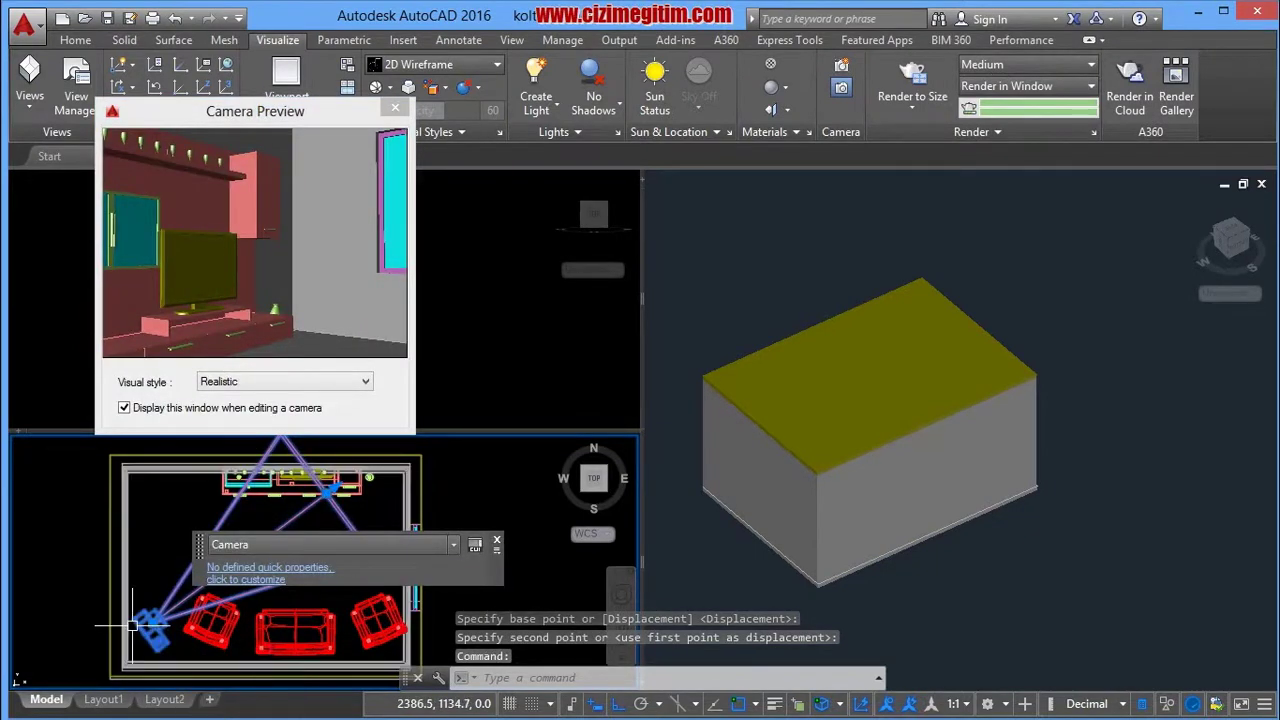
In the camera's properties, set both Target Z and Camera Z to 160.
{"action": "right_click", "coordinate": [132, 626]}
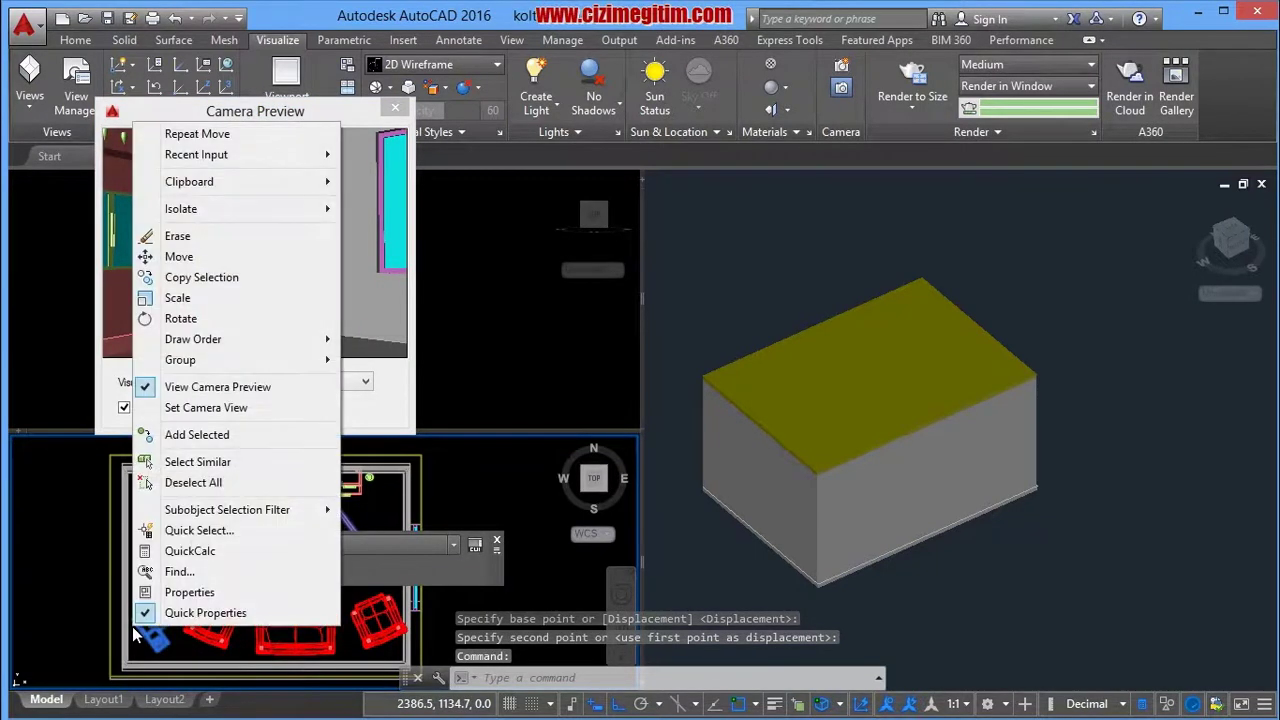
{"action": "left_click", "coordinate": [190, 592]}
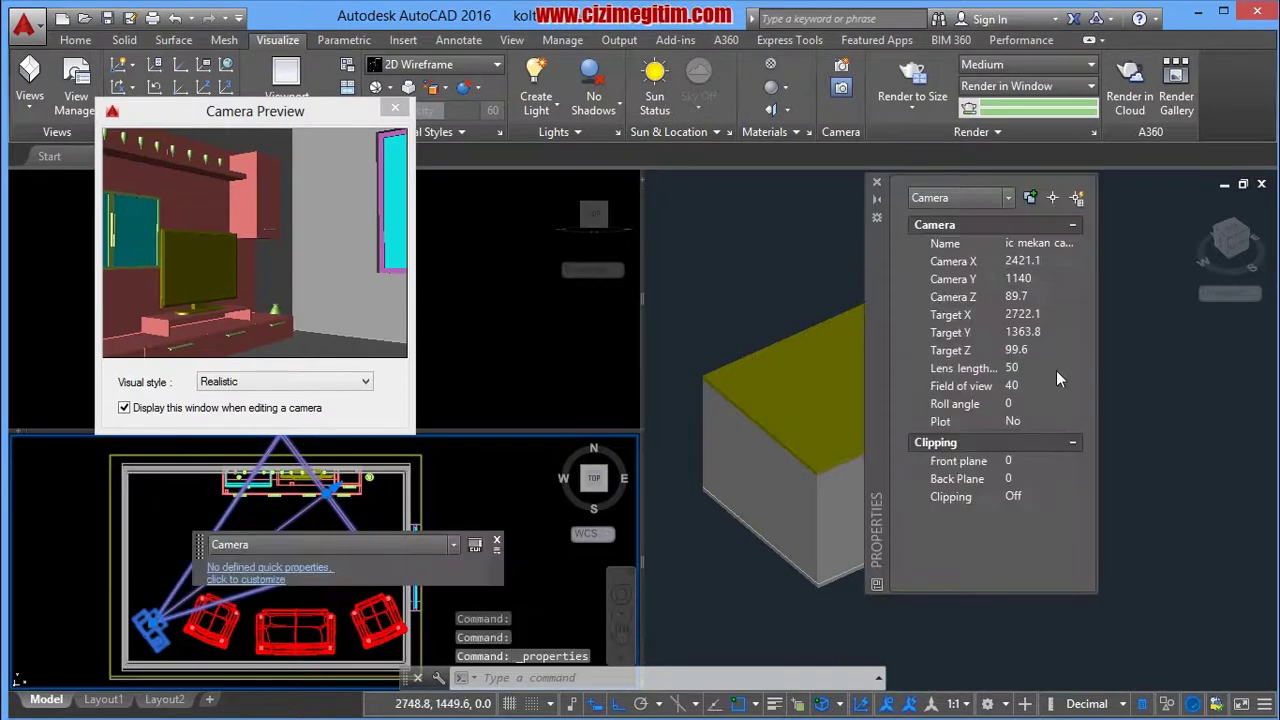
{"action": "left_click", "coordinate": [1029, 350]}
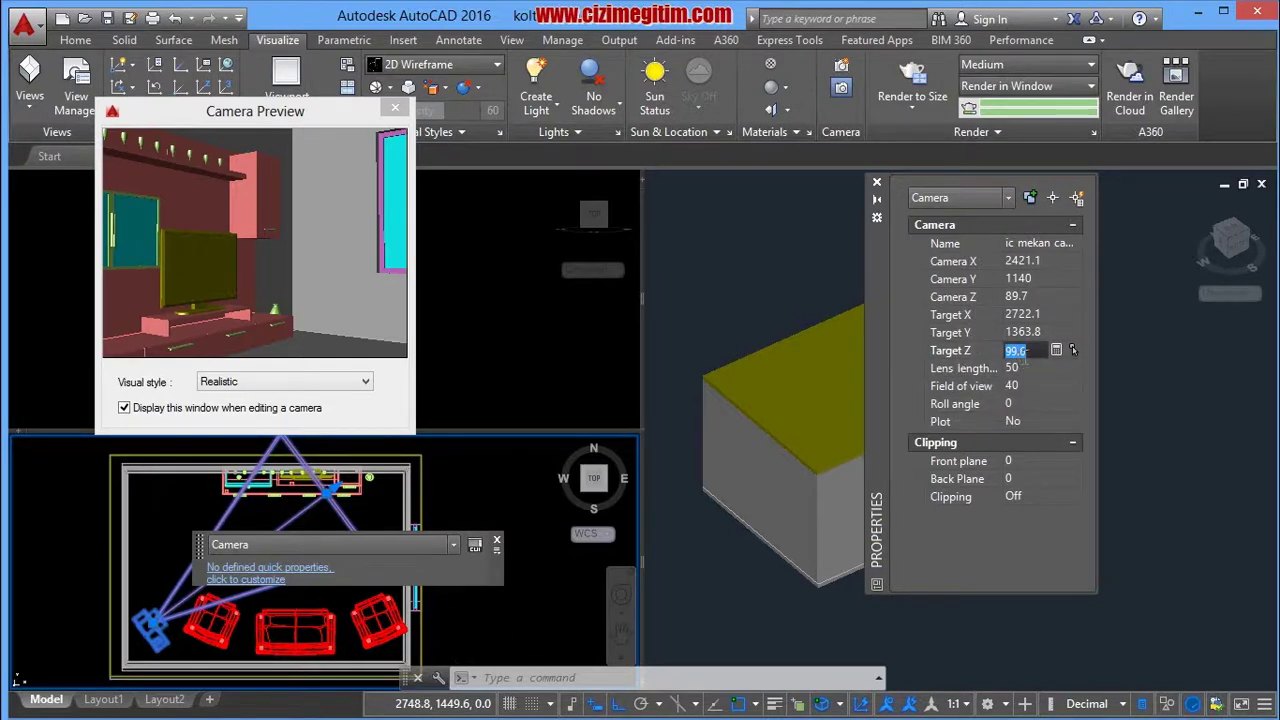
{"action": "left_click", "coordinate": [1030, 297]}
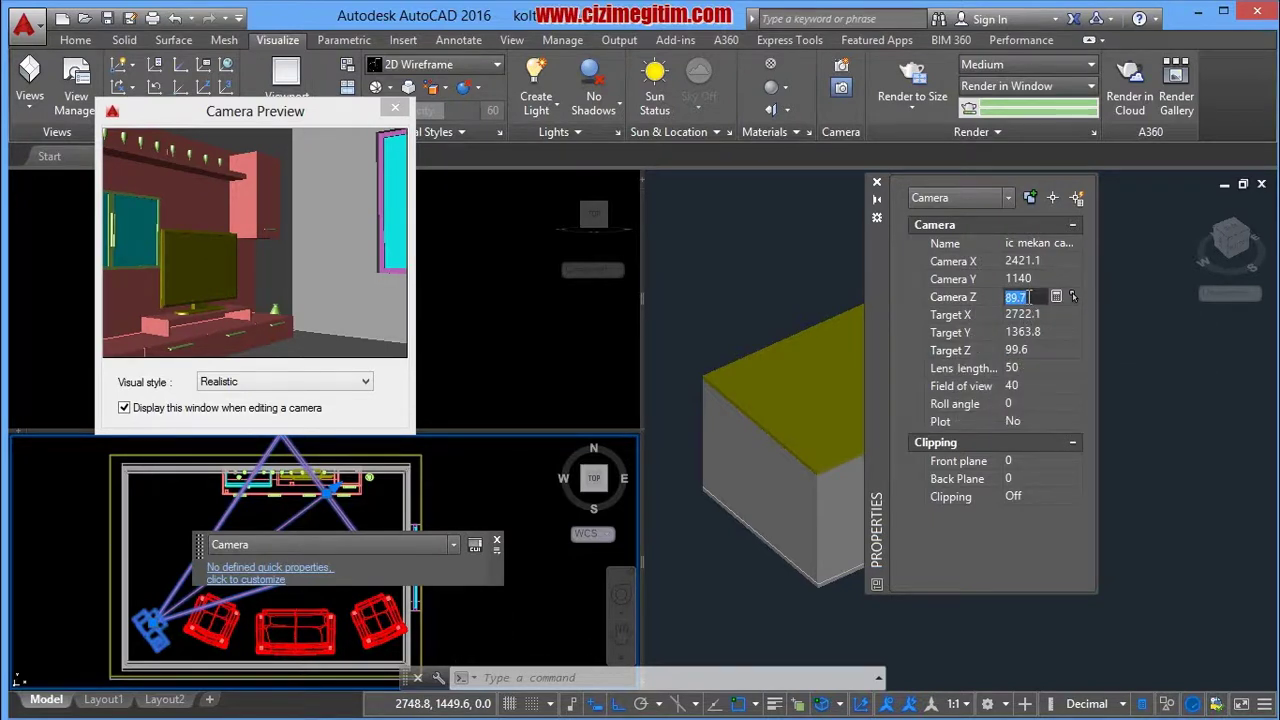
{"action": "left_click", "coordinate": [1018, 350]}
{"action": "type", "text": "16"}
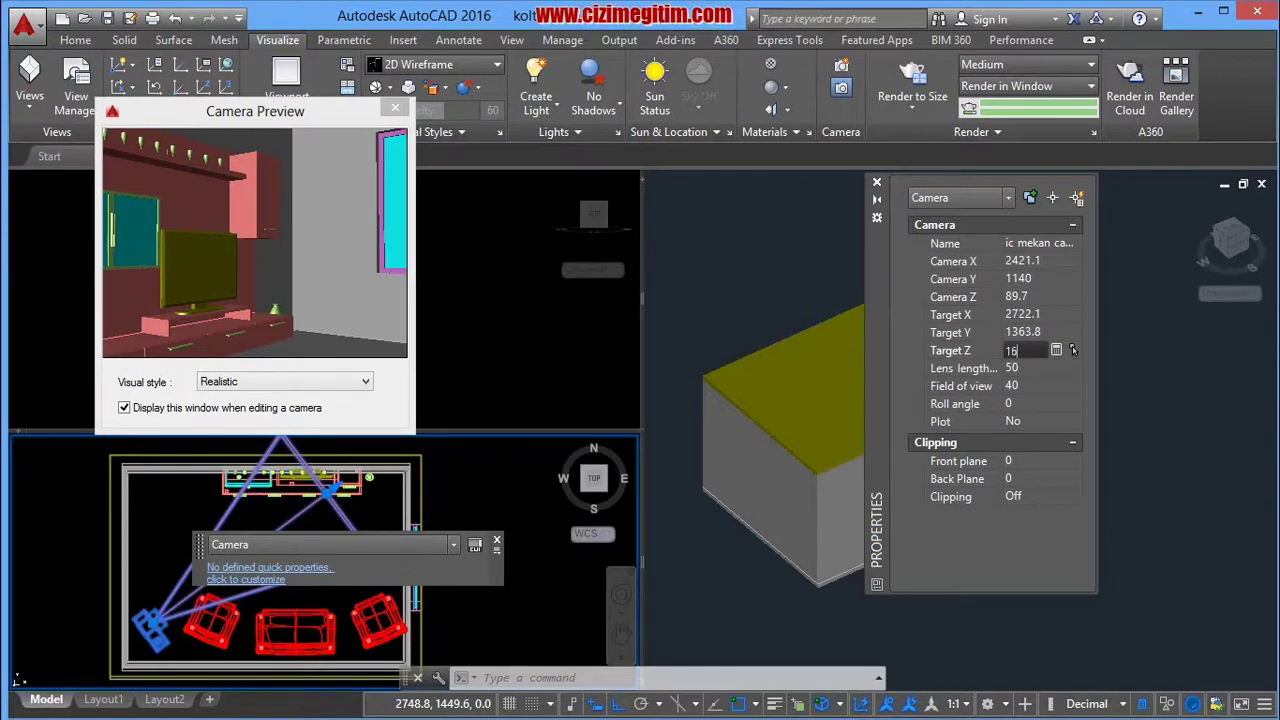
{"action": "type", "text": "0"}
{"action": "key", "text": "Tab"}
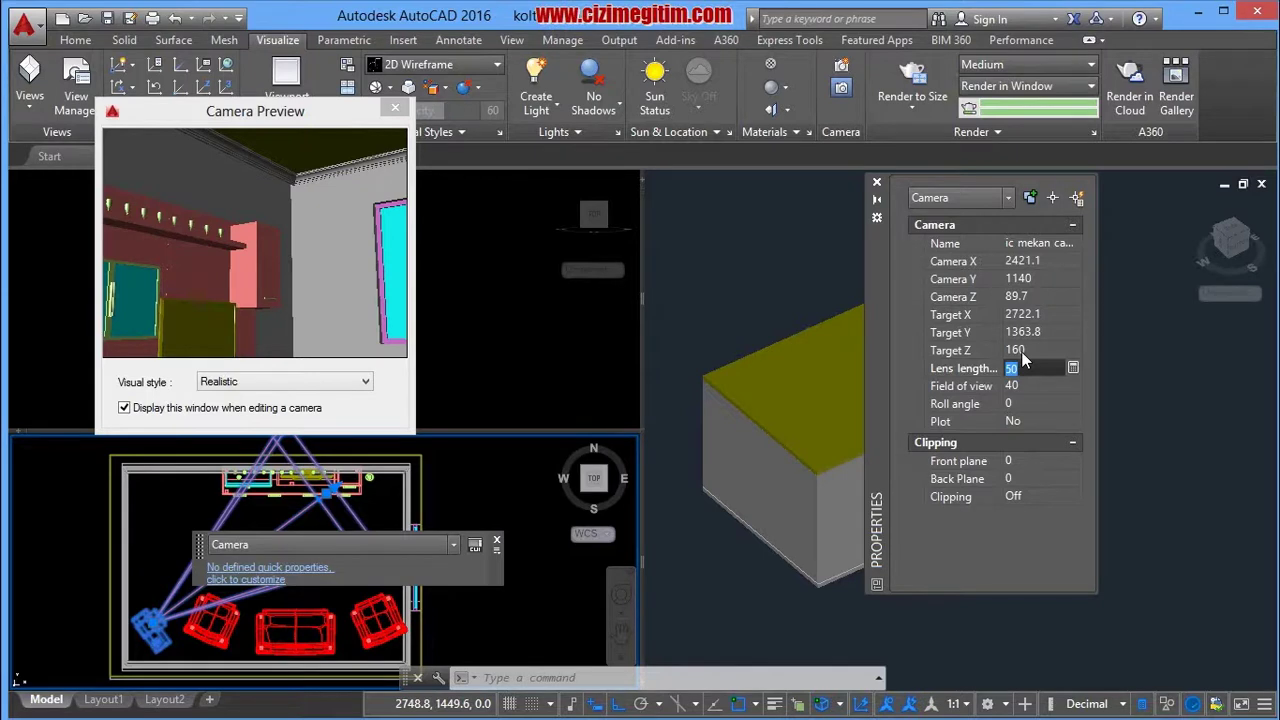
{"action": "left_click", "coordinate": [1020, 298]}
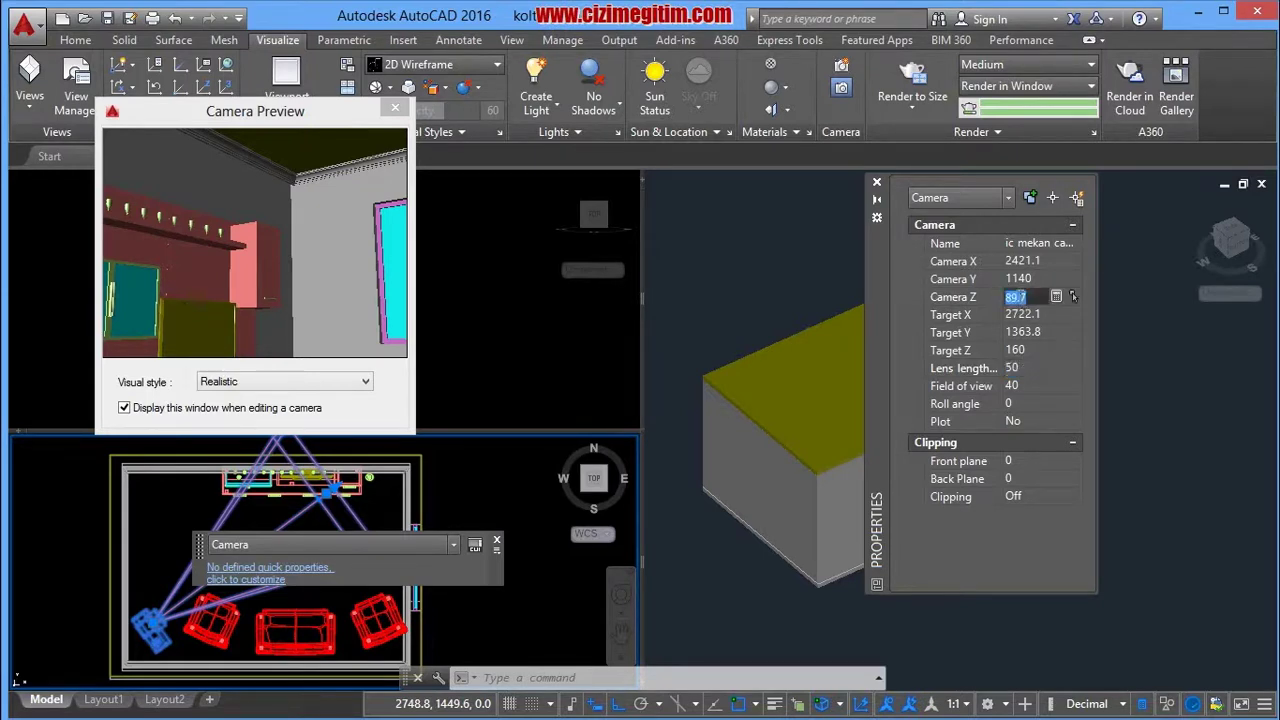
{"action": "type", "text": "160"}
{"action": "key", "text": "Tab"}
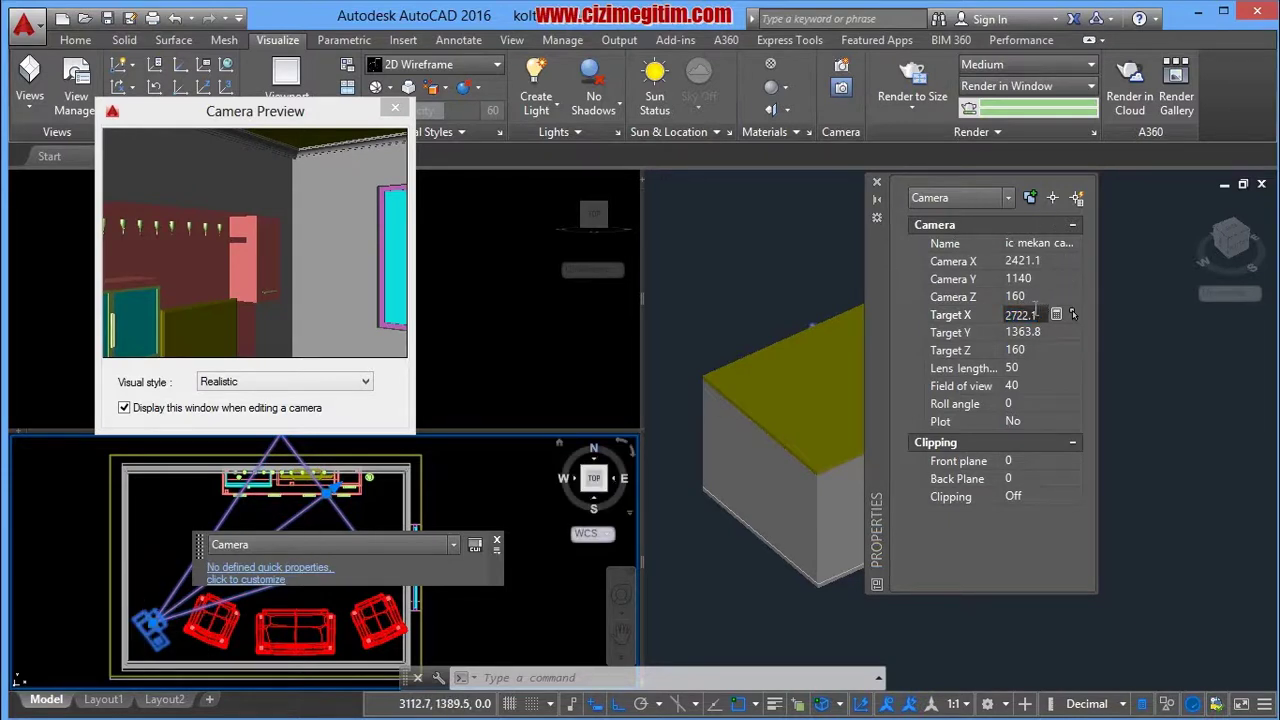
Reselect the camera, lower its Target Z to 100, and close the Camera Preview.
{"action": "left_click", "coordinate": [1031, 349]}
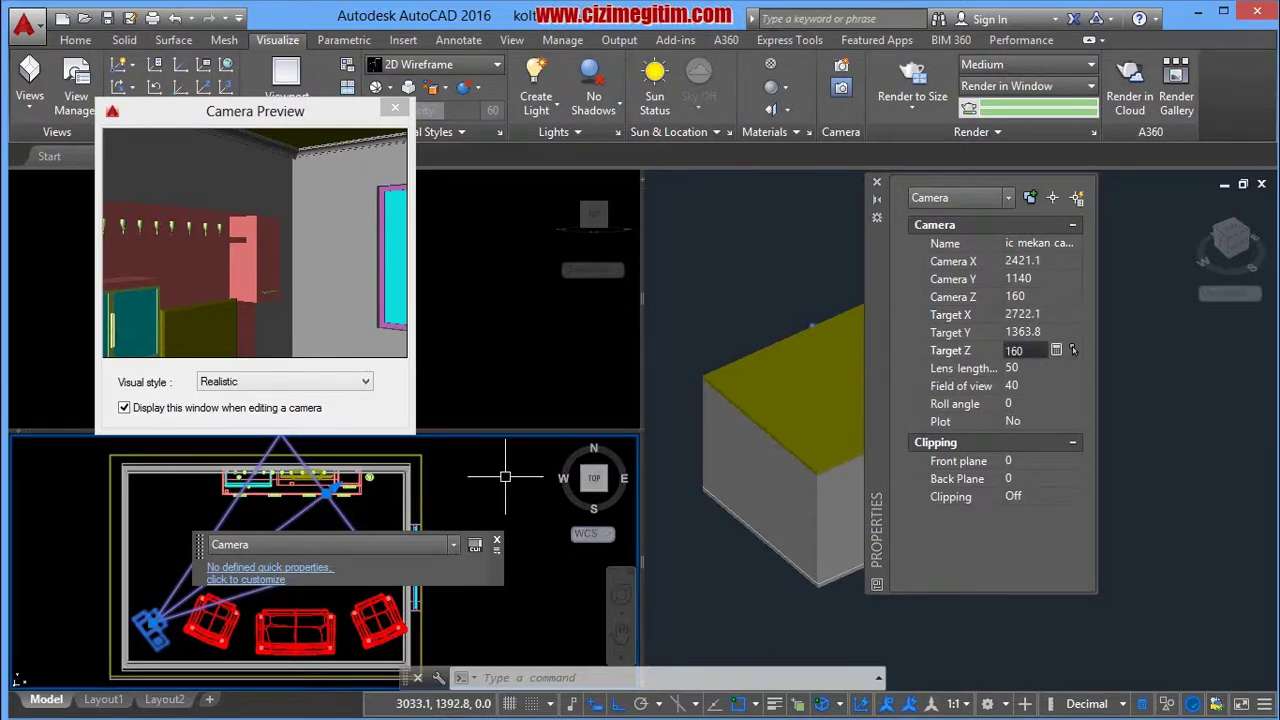
{"action": "key", "text": "Escape"}
{"action": "scroll", "coordinate": [170, 620], "scroll_direction": "down", "scroll_amount": 2}
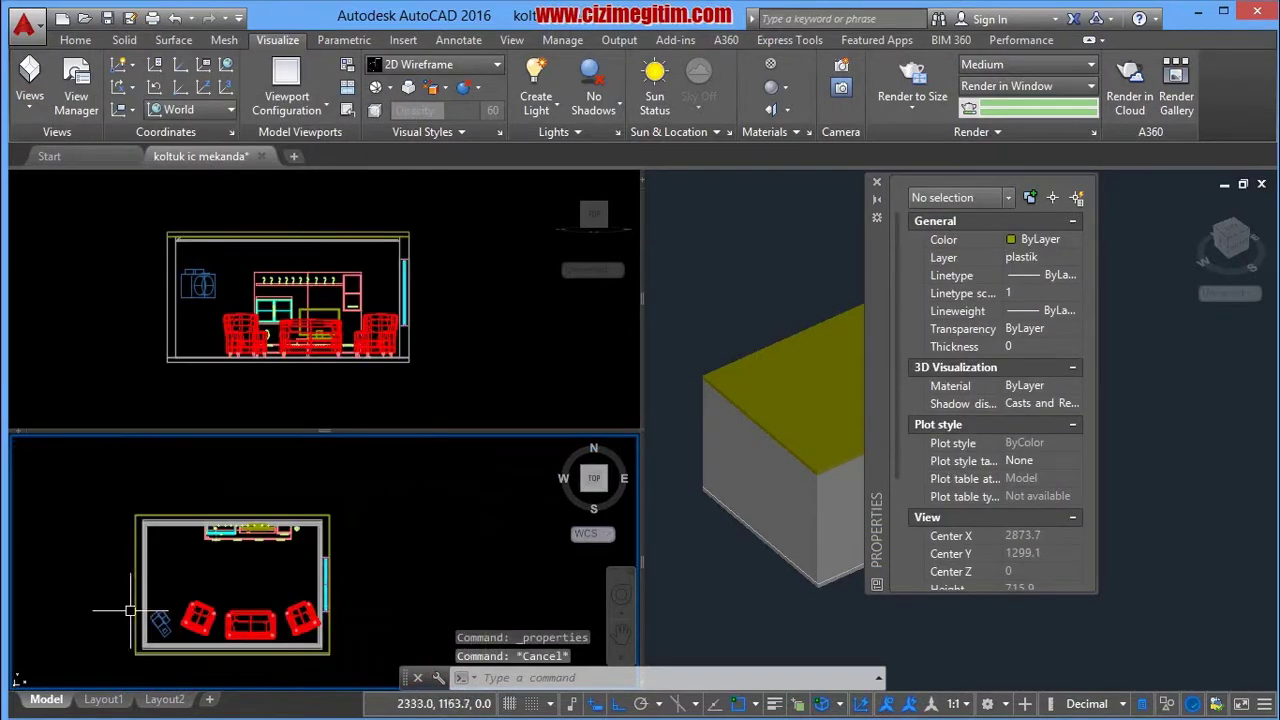
{"action": "left_click", "coordinate": [156, 625]}
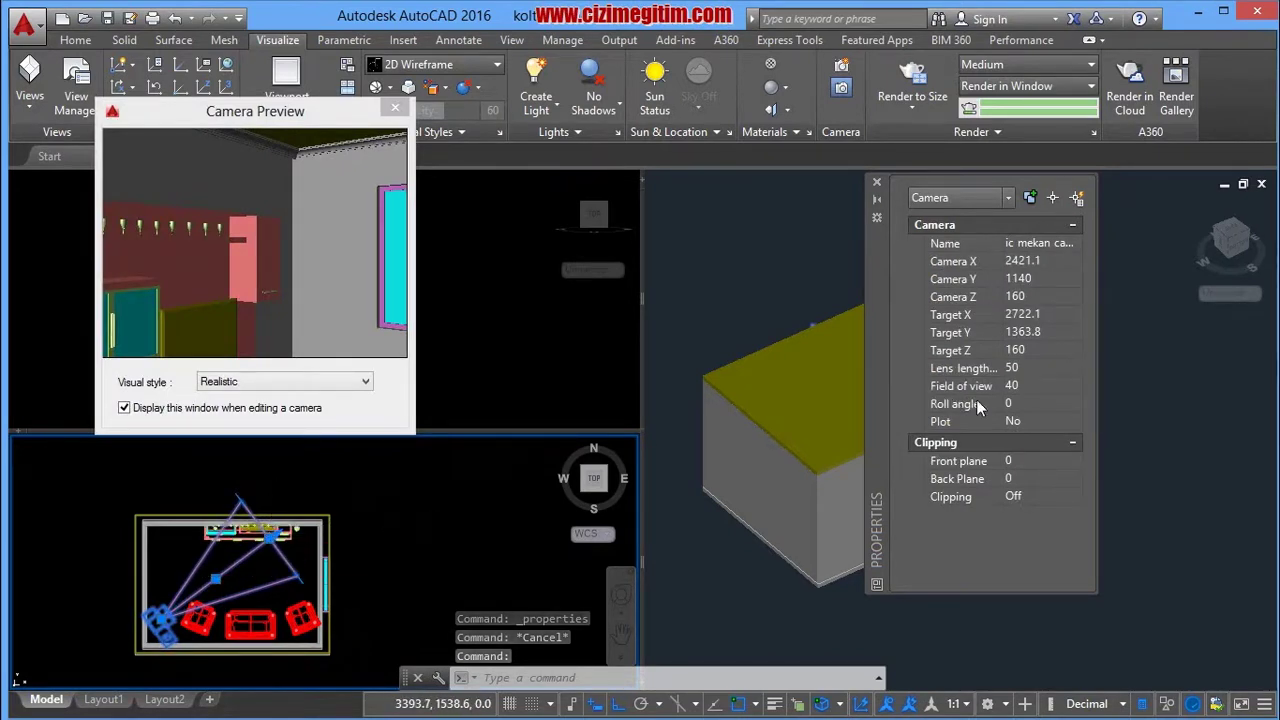
{"action": "left_click", "coordinate": [1031, 350]}
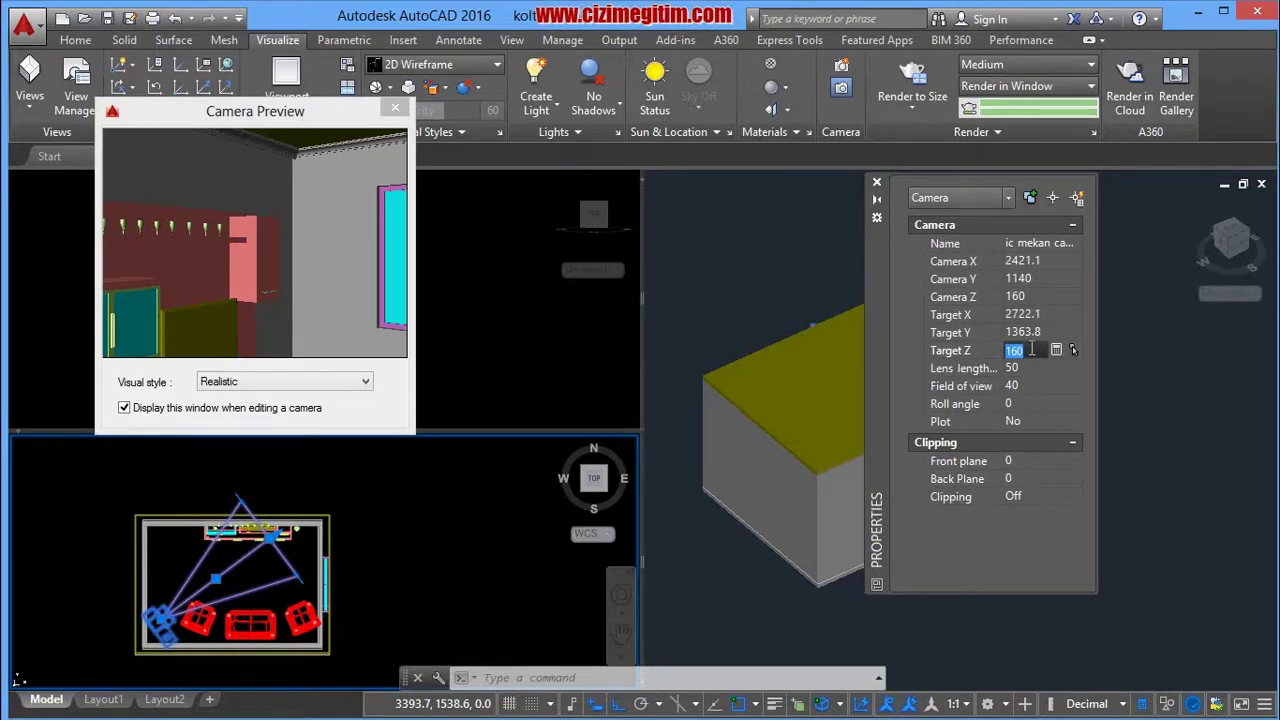
{"action": "type", "text": "100"}
{"action": "key", "text": "Tab"}
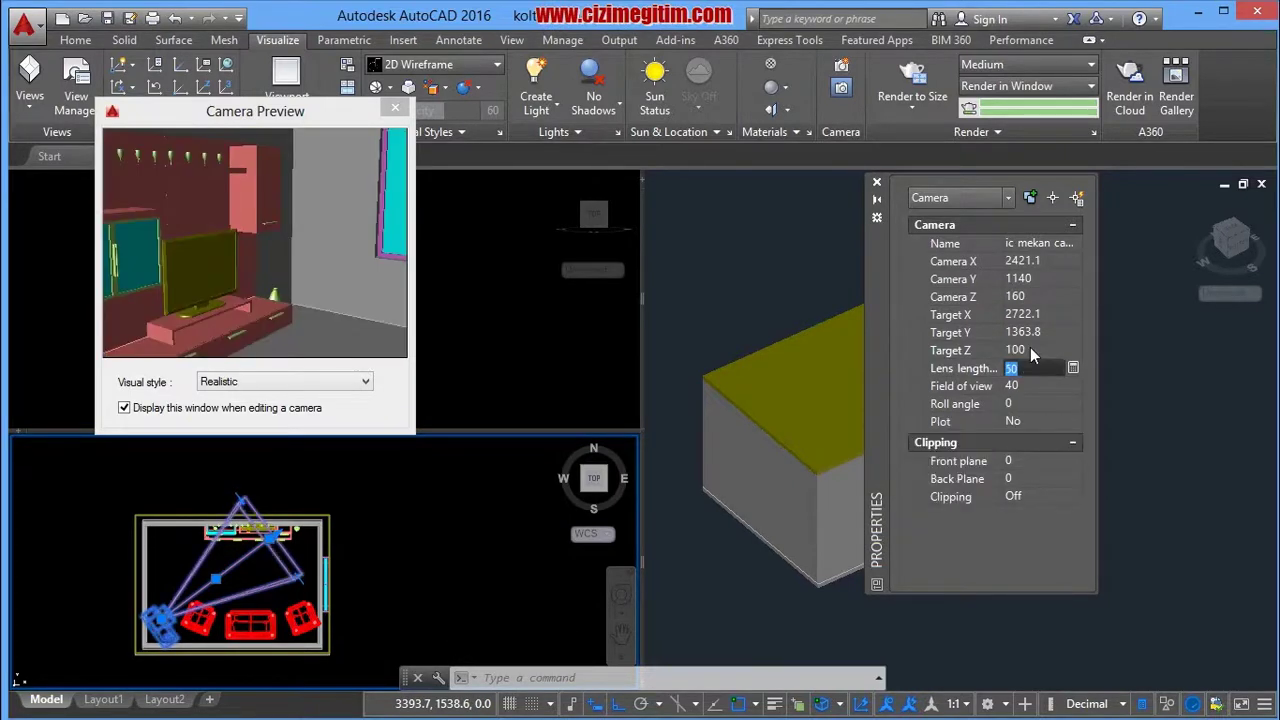
{"action": "left_click", "coordinate": [396, 110]}
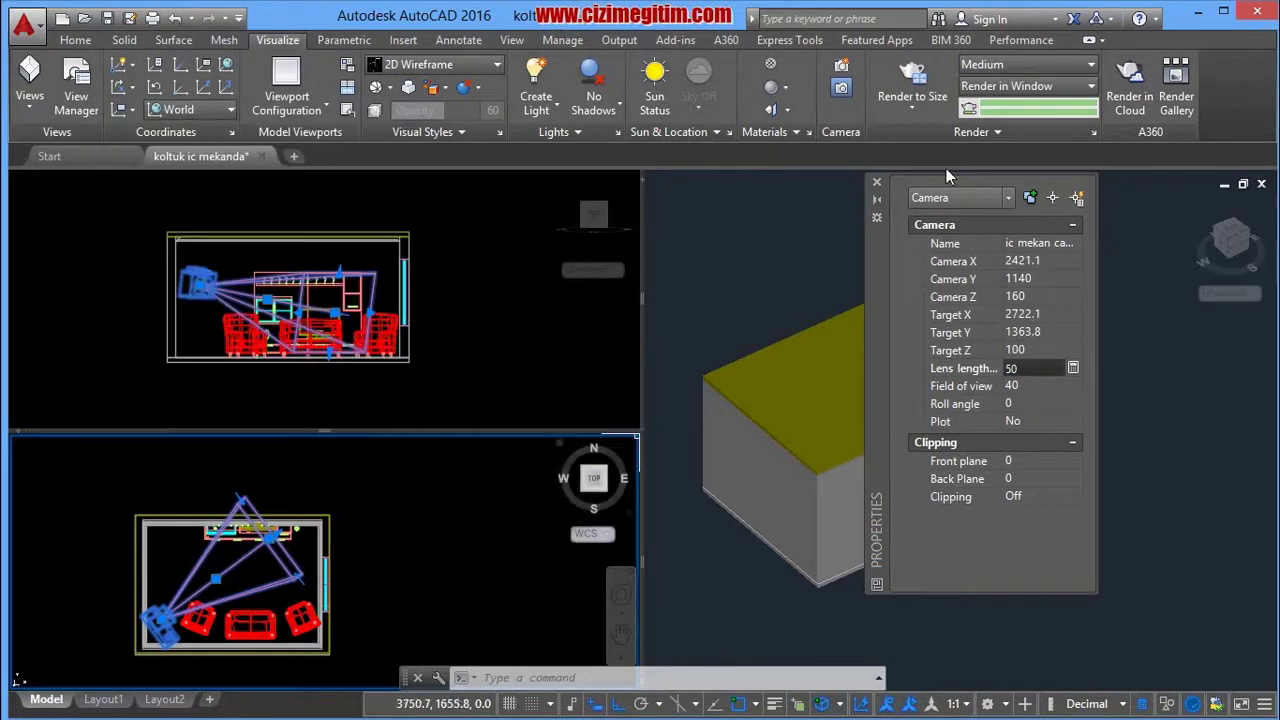
Close the Properties palette and restore the saved 'ic mekan camera' view in the right viewport.
{"action": "left_click", "coordinate": [877, 186]}
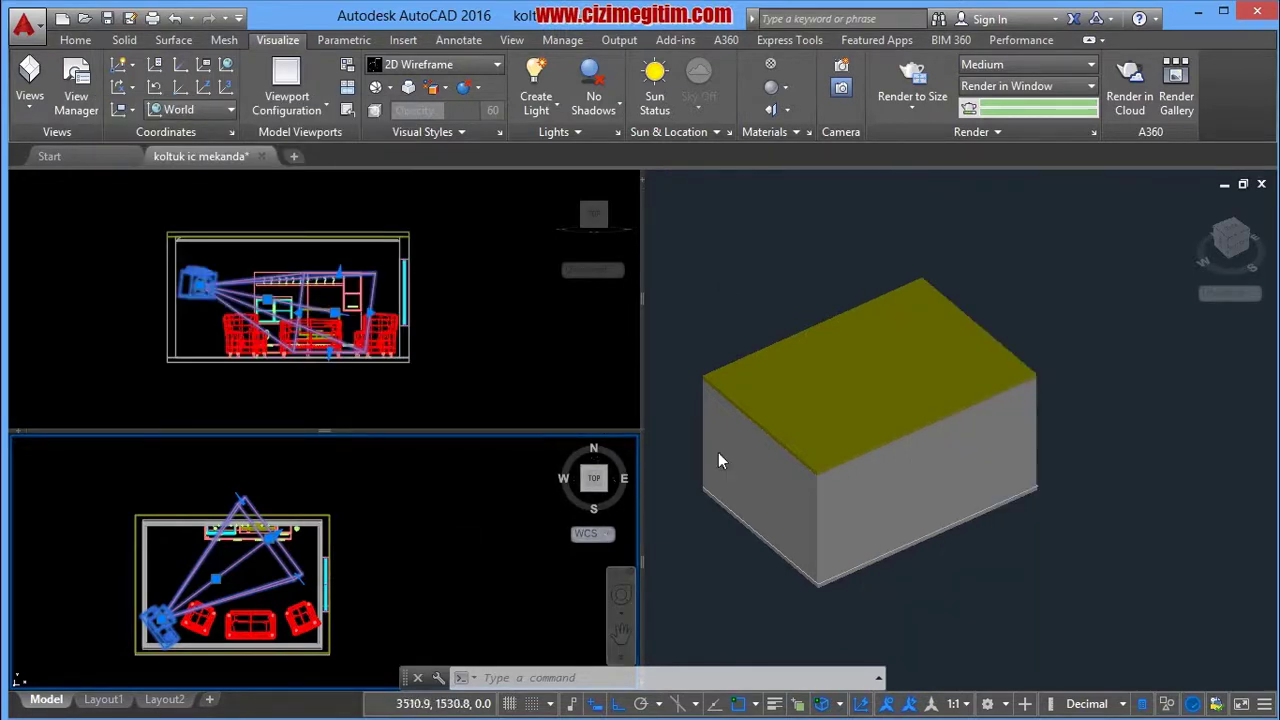
{"action": "left_click", "coordinate": [695, 237]}
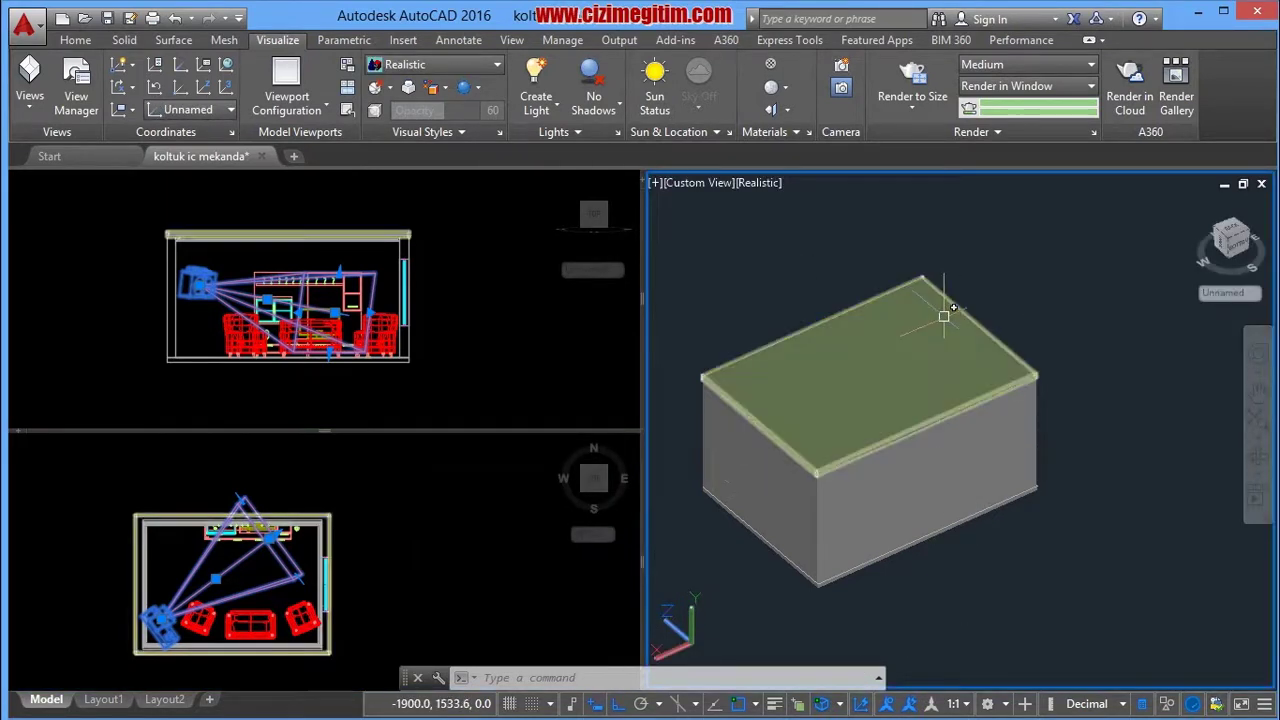
{"action": "left_click", "coordinate": [755, 514]}
{"action": "key", "text": "Escape"}
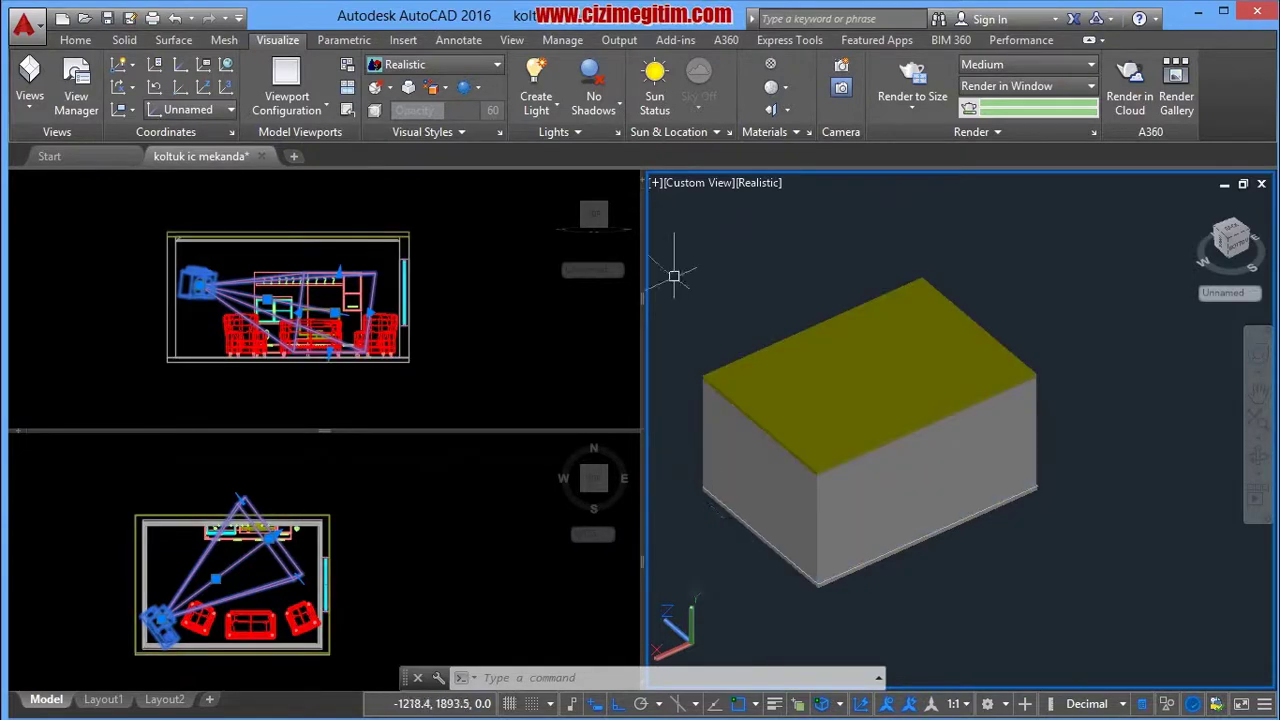
{"action": "left_click", "coordinate": [694, 185]}
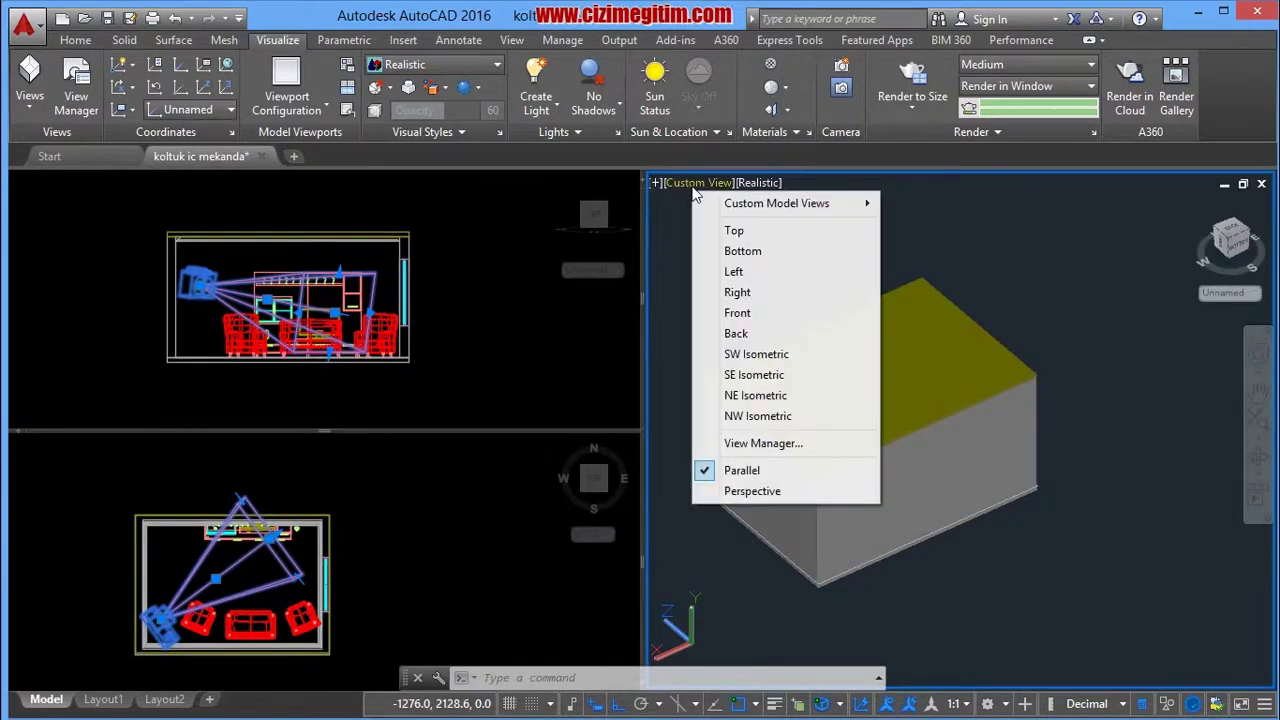
{"action": "mouse_move", "coordinate": [776, 203]}
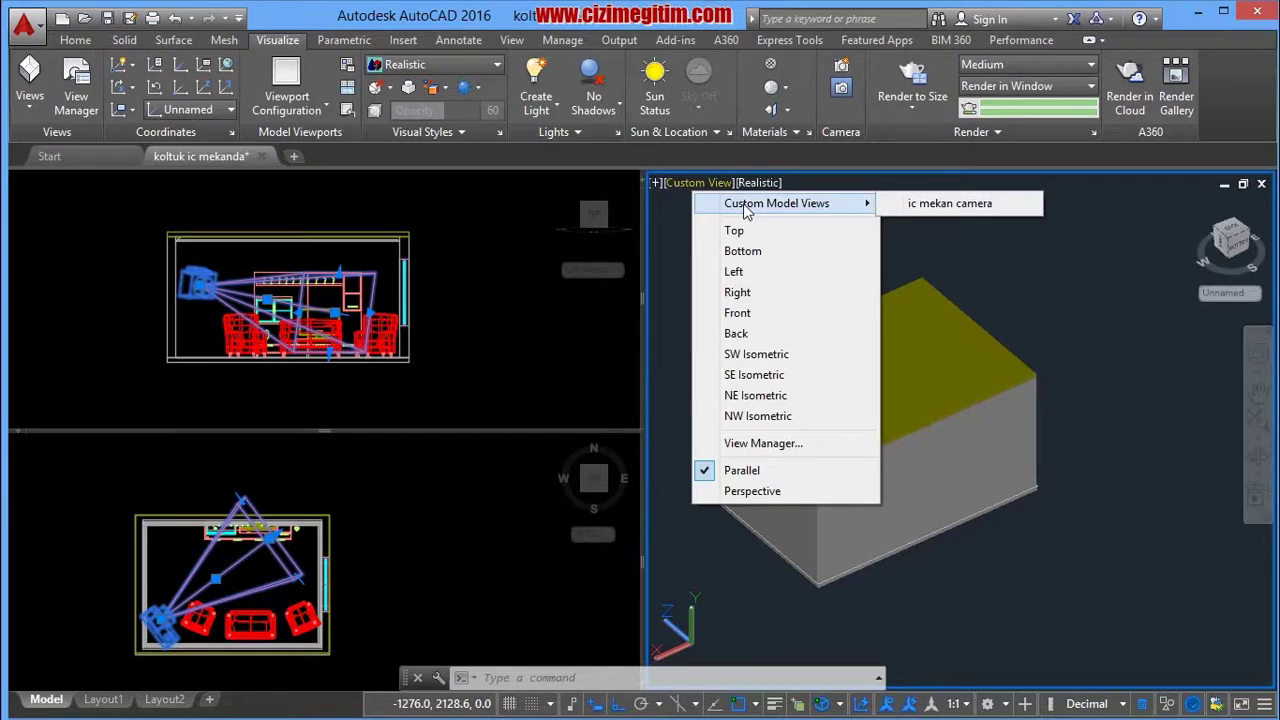
{"action": "left_click", "coordinate": [921, 206]}
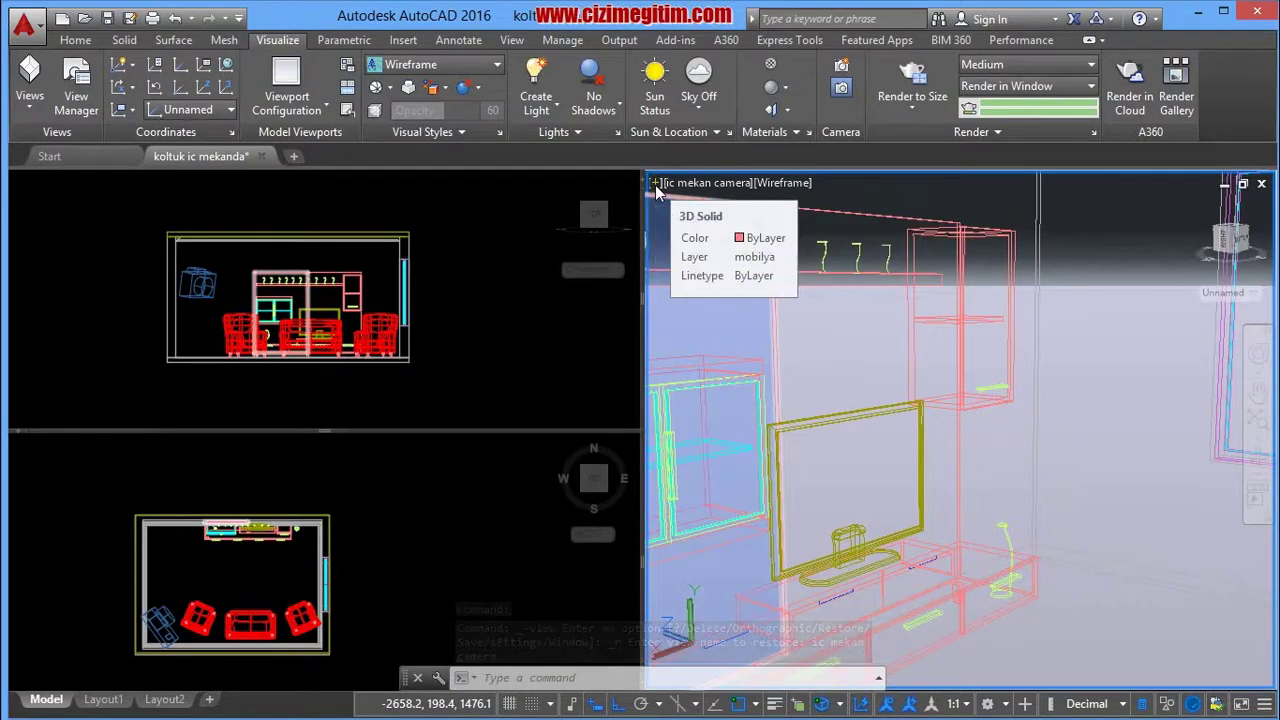
Maximize the camera viewport and try the Realistic, then Conceptual visual styles.
{"action": "left_click", "coordinate": [656, 184]}
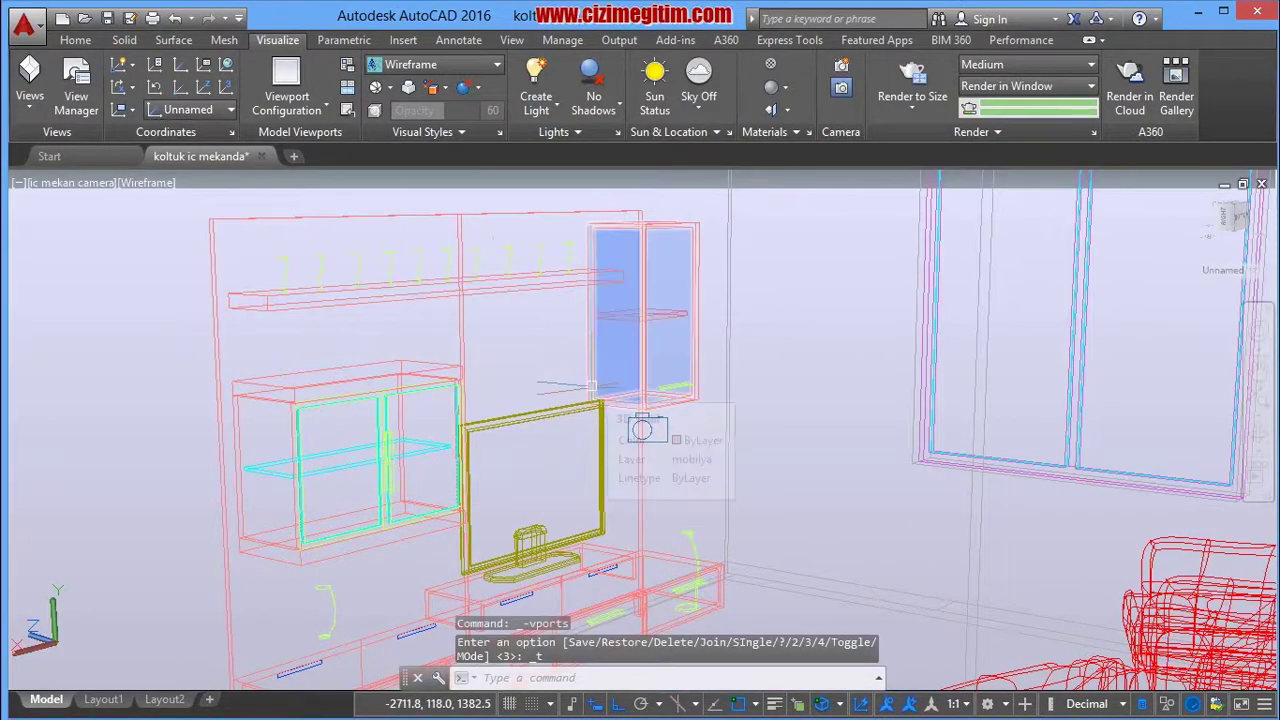
{"action": "left_click", "coordinate": [142, 187]}
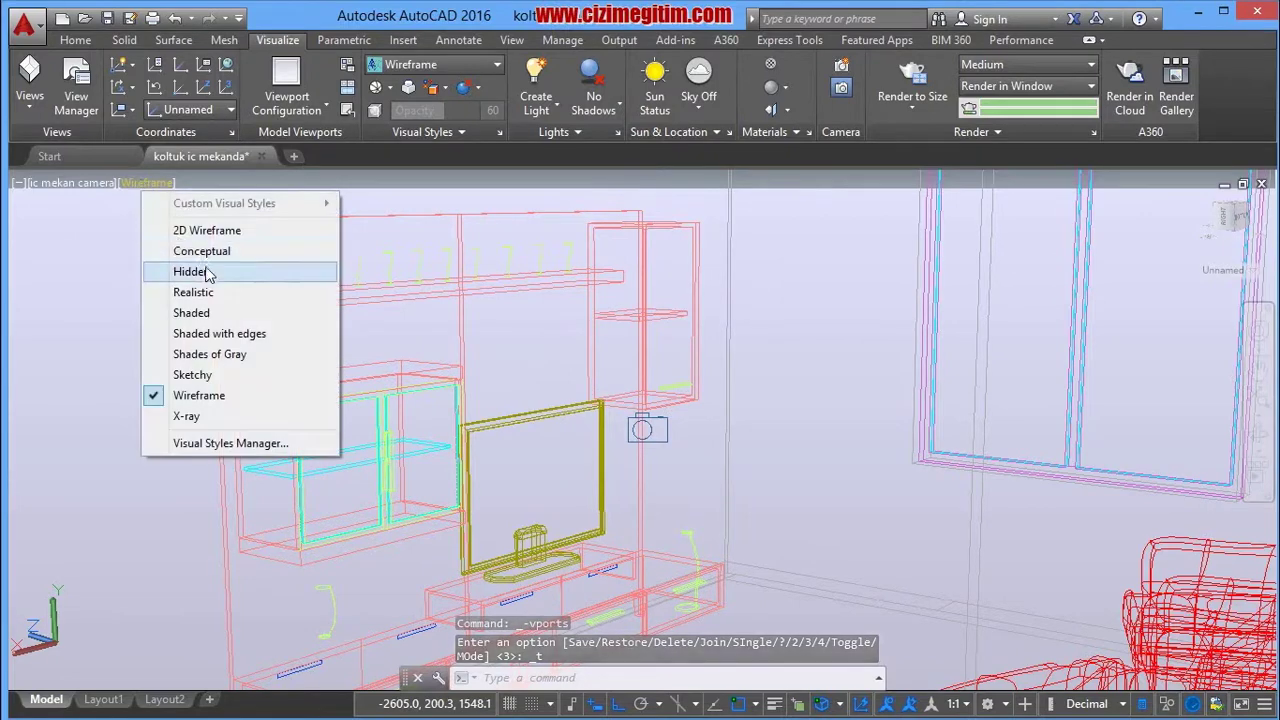
{"action": "left_click", "coordinate": [209, 289]}
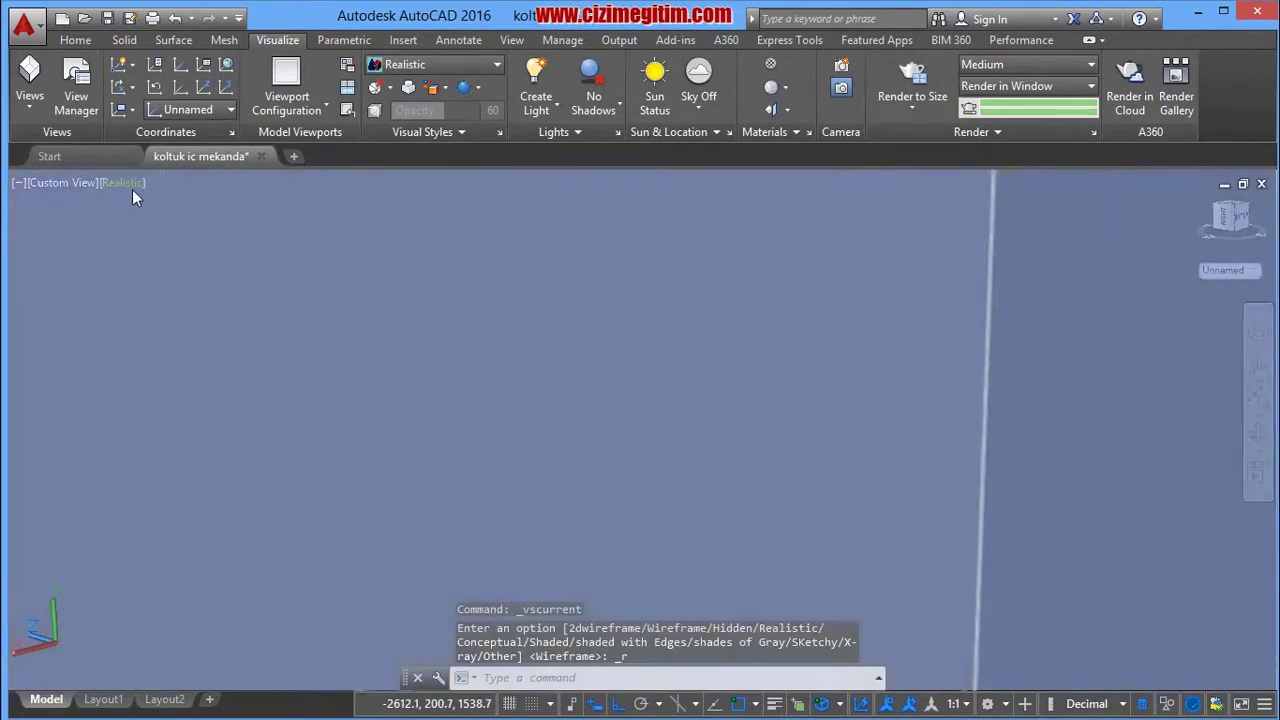
{"action": "left_click", "coordinate": [132, 190]}
{"action": "left_click", "coordinate": [190, 255]}
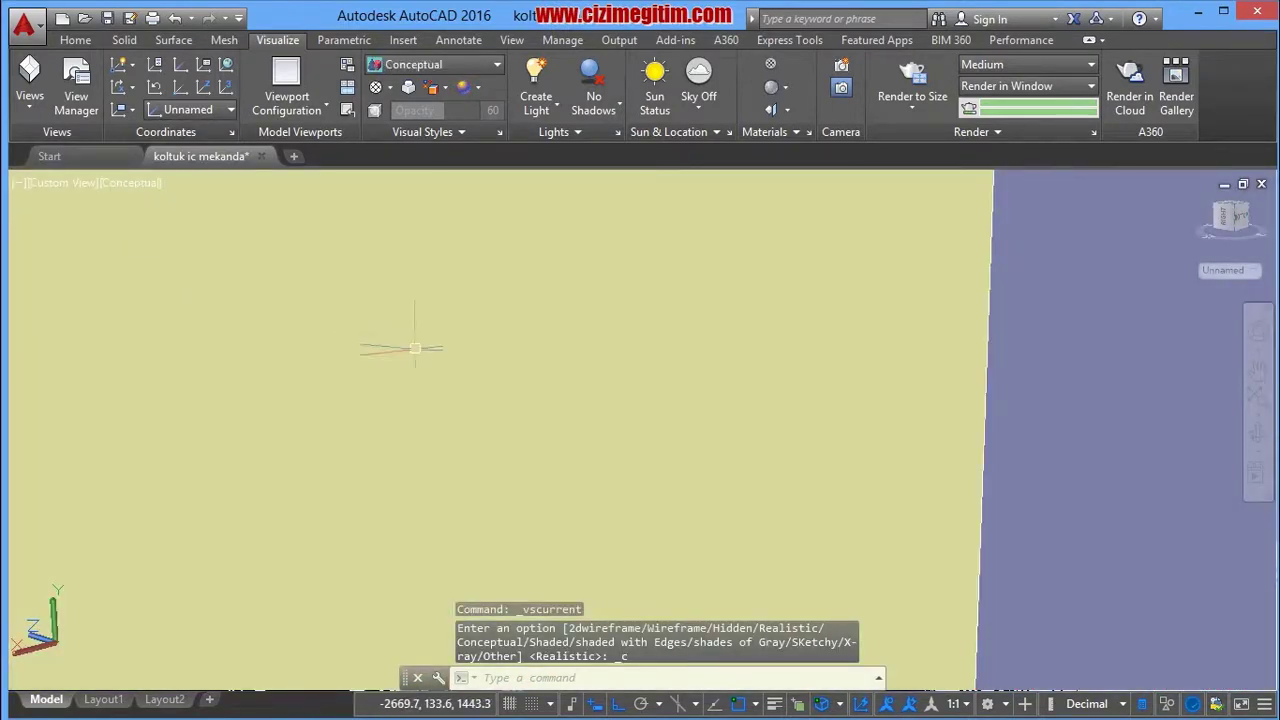
{"action": "scroll", "coordinate": [414, 348], "scroll_direction": "down", "scroll_amount": 2}
{"action": "scroll", "coordinate": [417, 351], "scroll_direction": "down", "scroll_amount": 2}
{"action": "scroll", "coordinate": [829, 457], "scroll_direction": "down", "scroll_amount": 2}
{"action": "scroll", "coordinate": [843, 457], "scroll_direction": "down", "scroll_amount": 3}
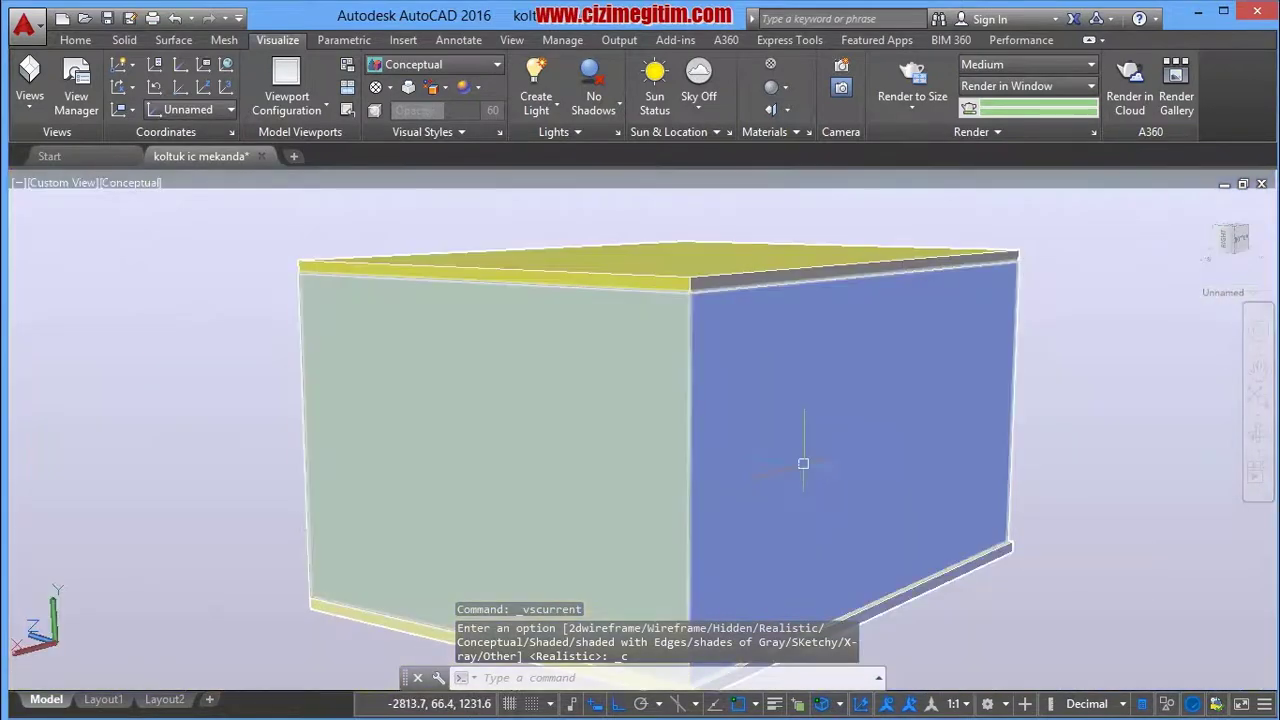
{"action": "scroll", "coordinate": [803, 463], "scroll_direction": "up", "scroll_amount": 3}
{"action": "scroll", "coordinate": [800, 464], "scroll_direction": "up", "scroll_amount": 2}
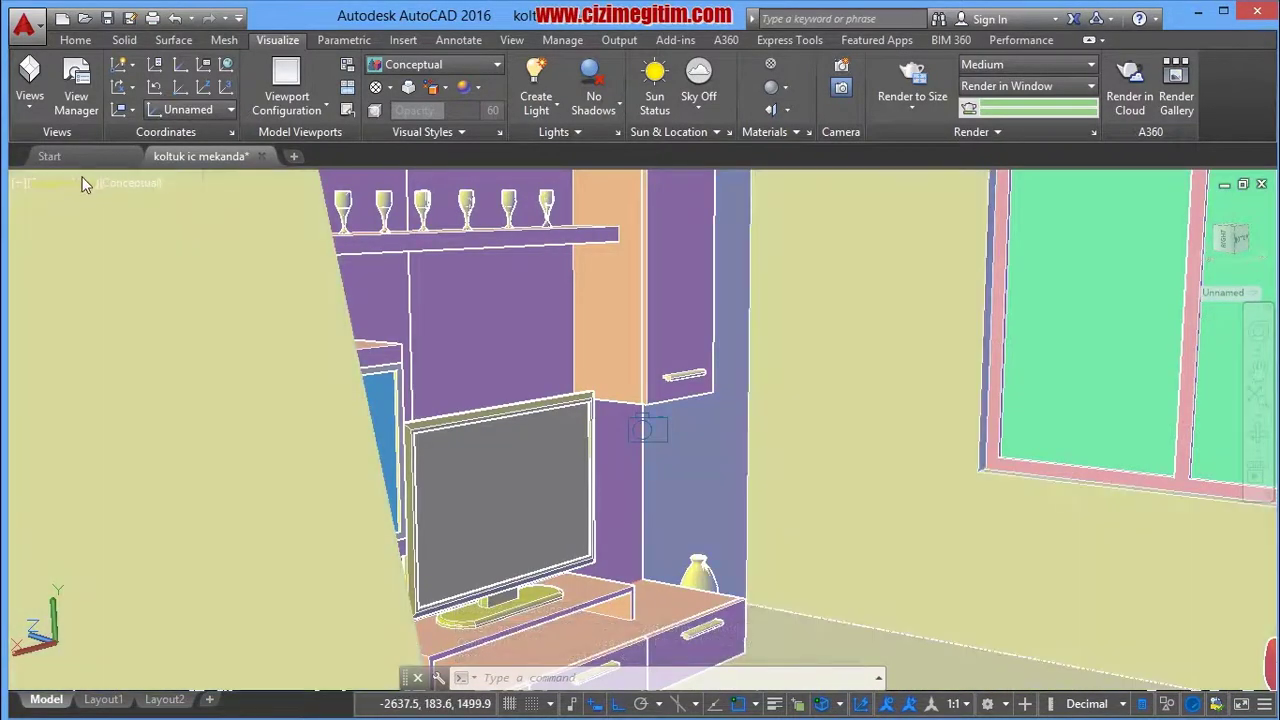
Restore the 'ic mekan camera' view again and shade it in Conceptual style.
{"action": "left_click", "coordinate": [84, 184]}
{"action": "left_click", "coordinate": [298, 206]}
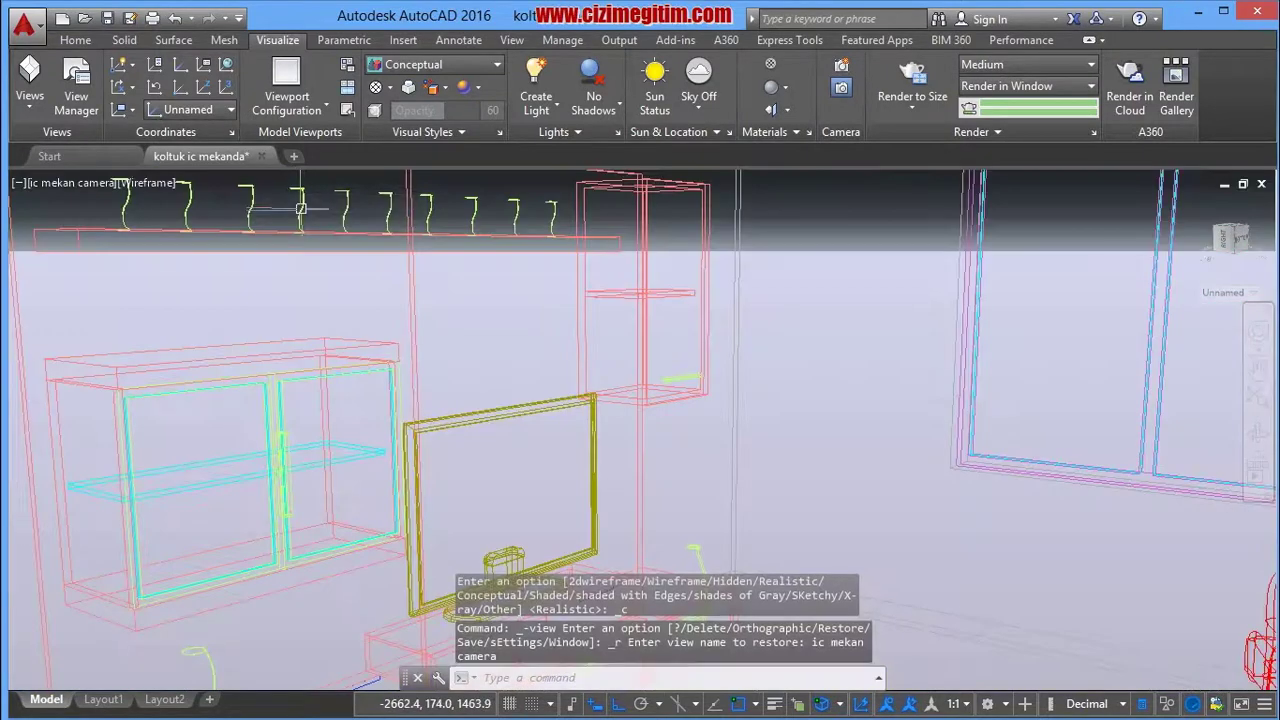
{"action": "left_click", "coordinate": [147, 183]}
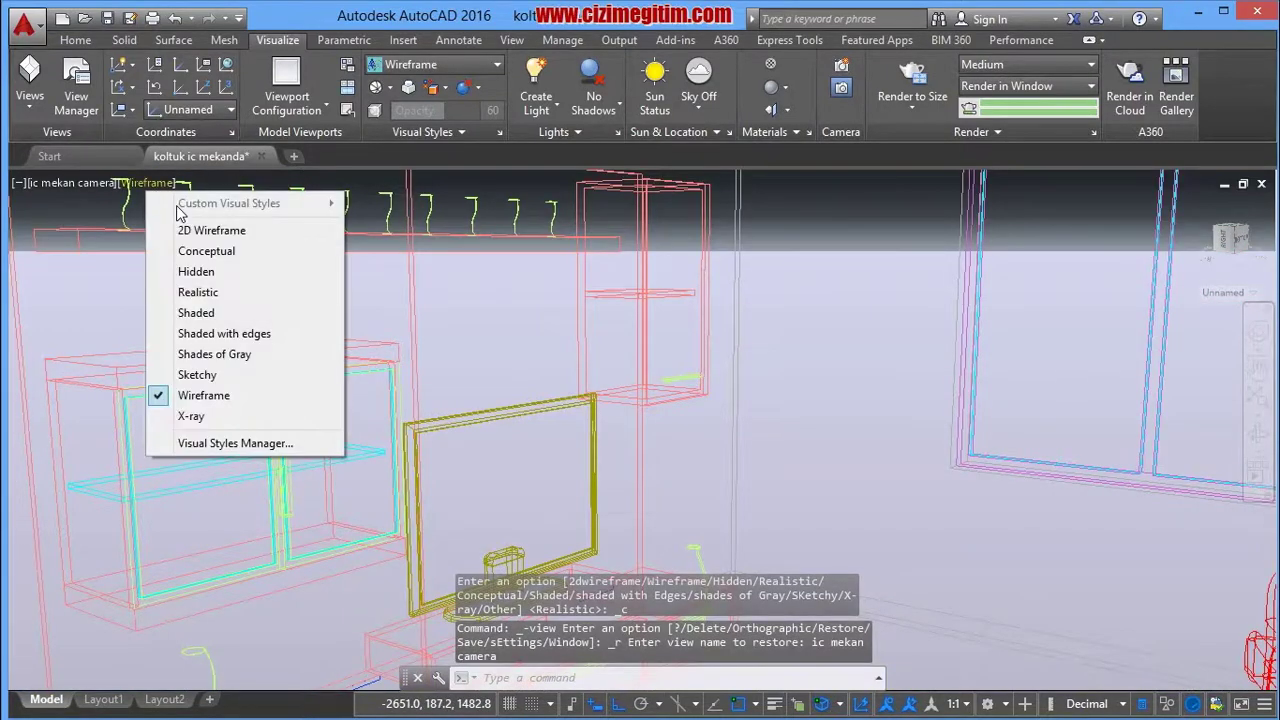
{"action": "left_click", "coordinate": [205, 251]}
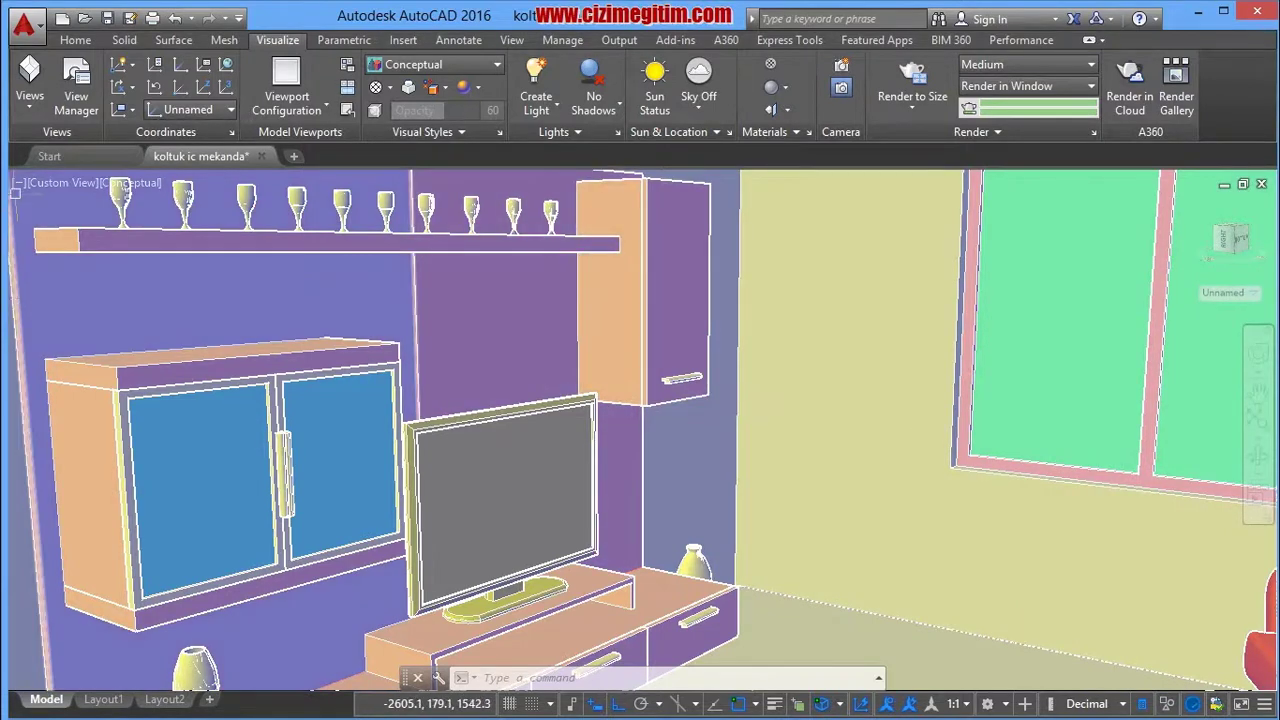
Restore the three-viewport layout and make the lower plan viewport active.
{"action": "left_click", "coordinate": [19, 186]}
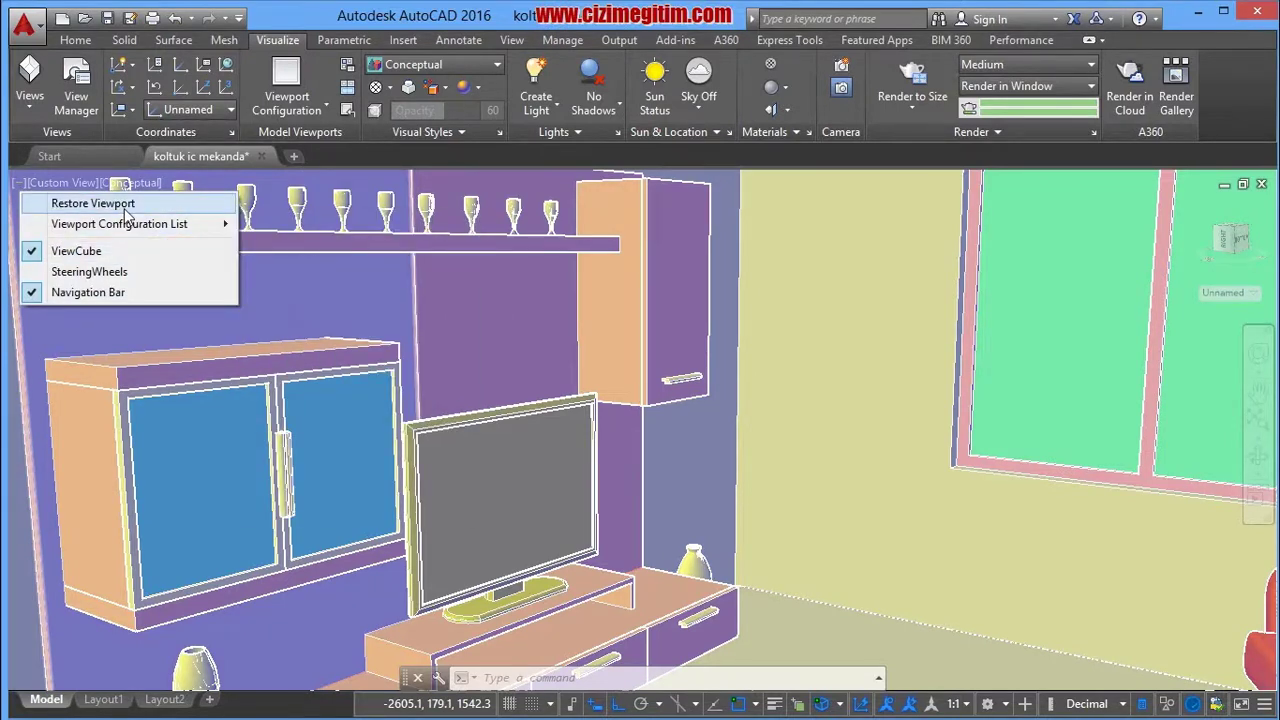
{"action": "left_click", "coordinate": [93, 204]}
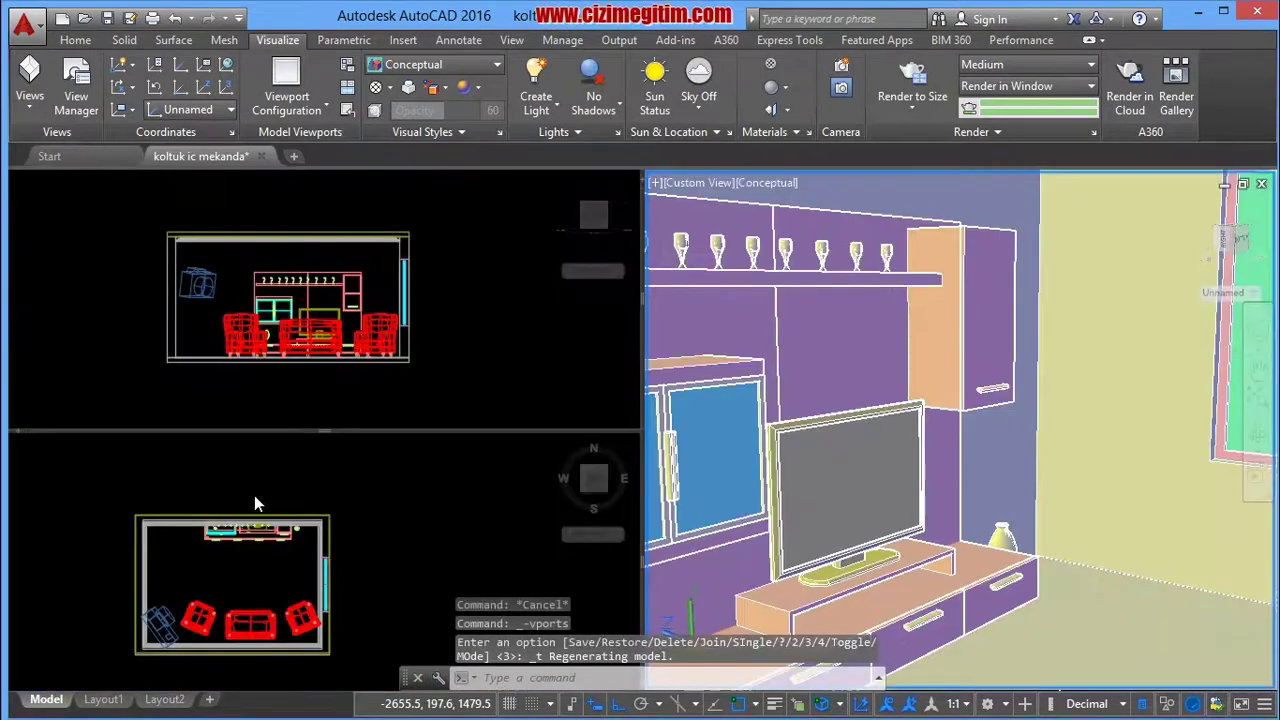
{"action": "left_click", "coordinate": [158, 563]}
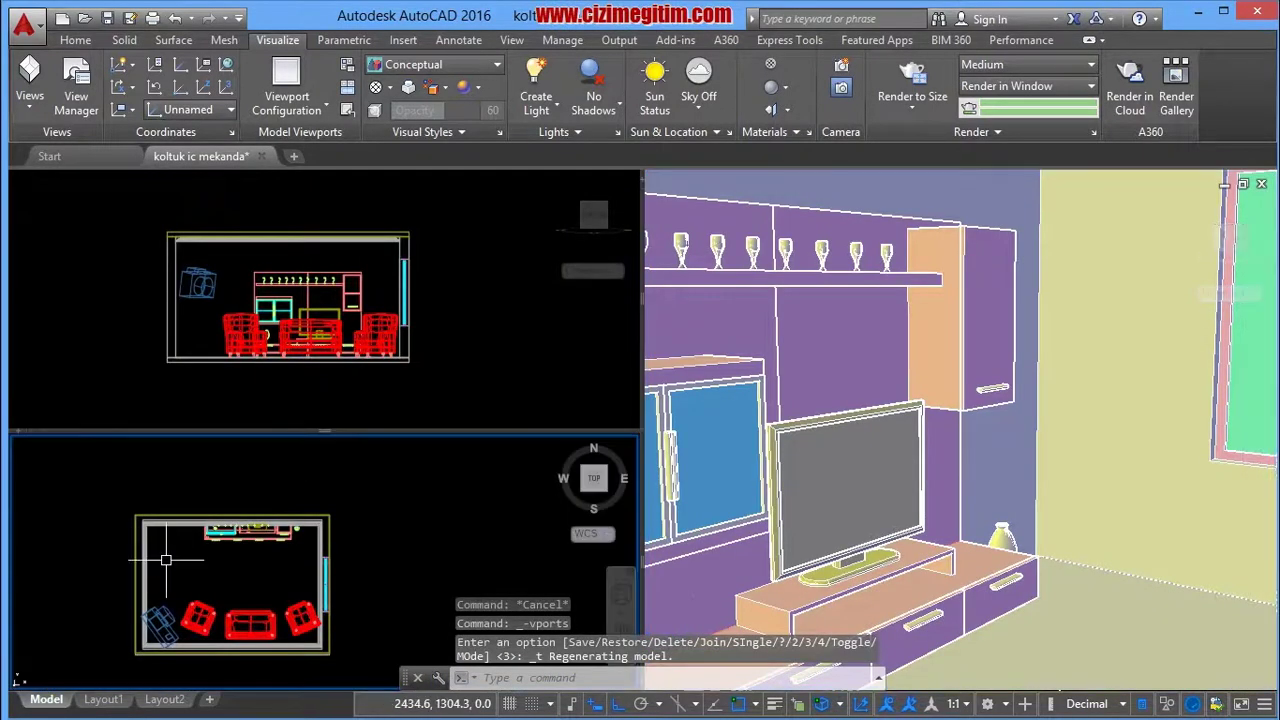
Stretch the camera's field-of-view grip outward, shortening the lens to about 20.
{"action": "left_click", "coordinate": [160, 612]}
{"action": "mouse_move", "coordinate": [86, 584]}
{"action": "middle_mouse_down"}
{"action": "mouse_move", "coordinate": [23, 516]}
{"action": "mouse_move", "coordinate": [16, 550]}
{"action": "middle_mouse_up"}
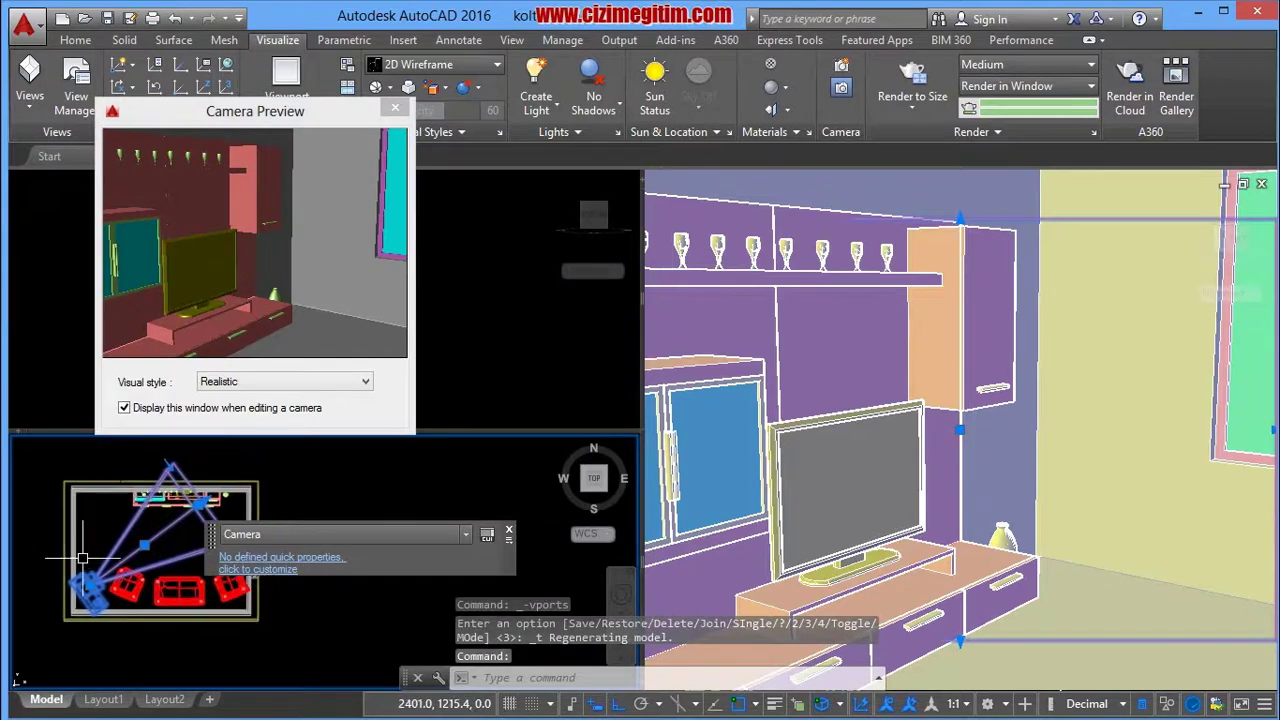
{"action": "left_click", "coordinate": [509, 531]}
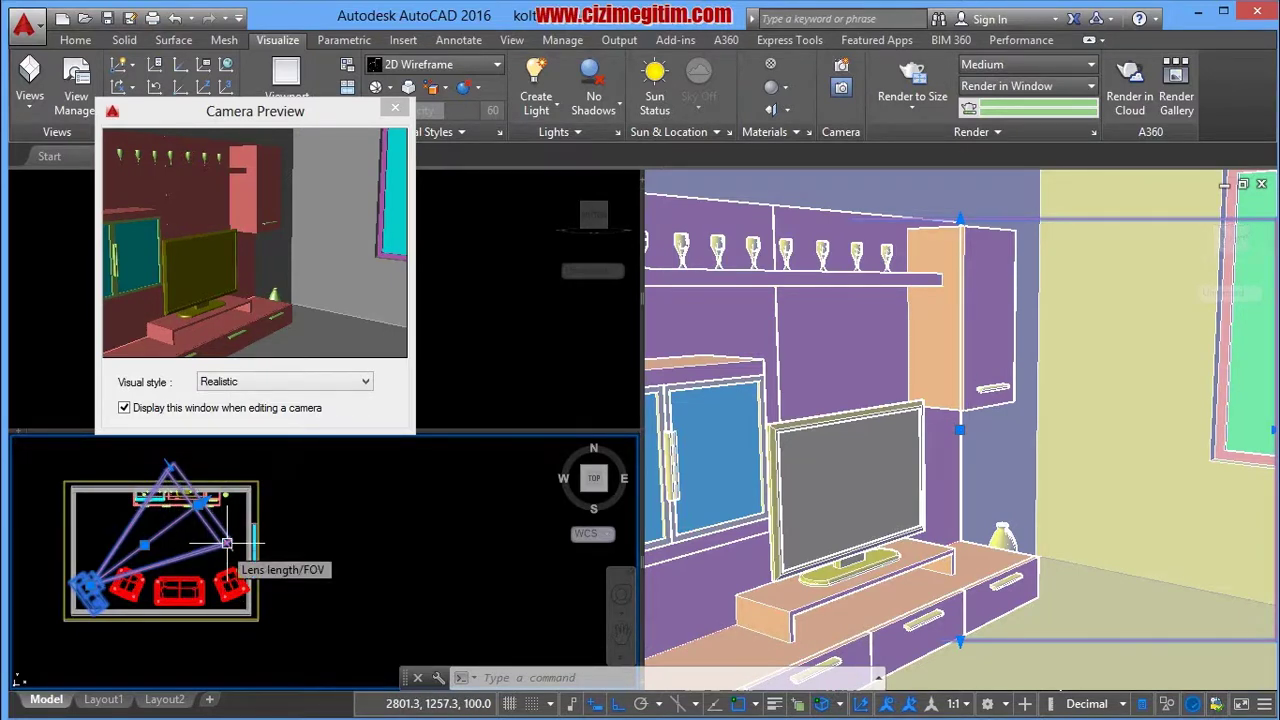
{"action": "left_click", "coordinate": [227, 544]}
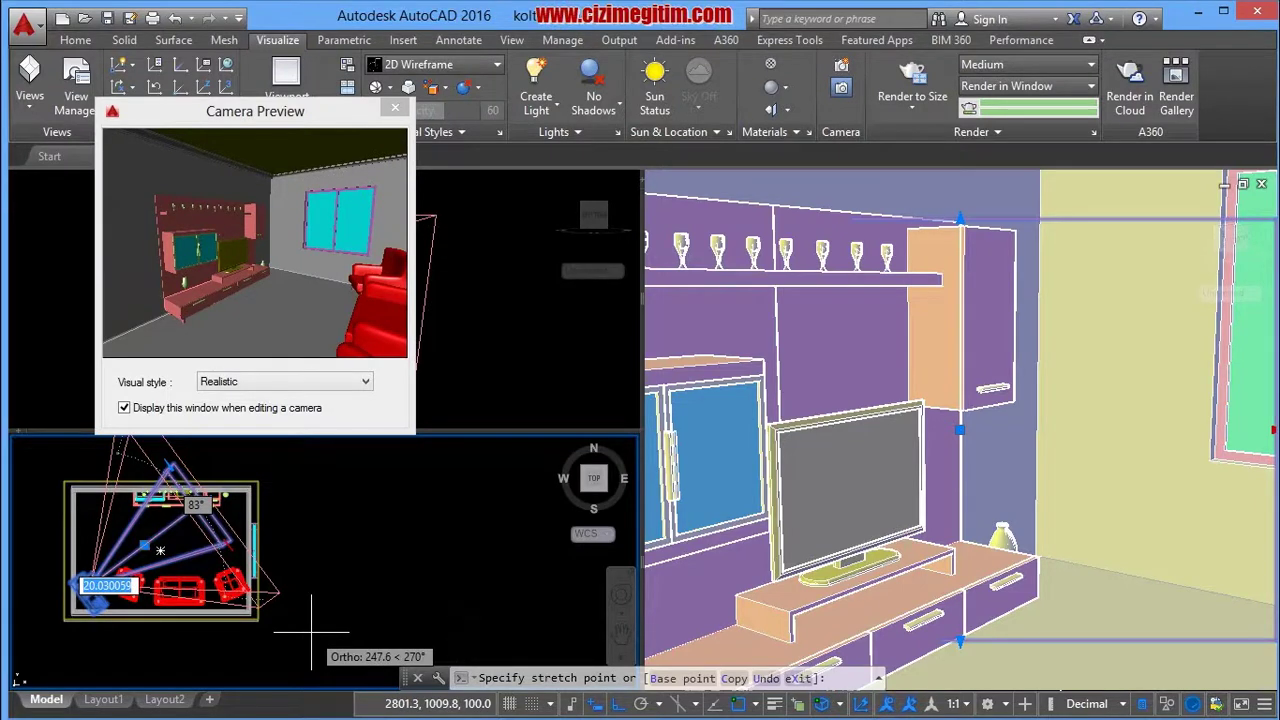
{"action": "left_click", "coordinate": [309, 618]}
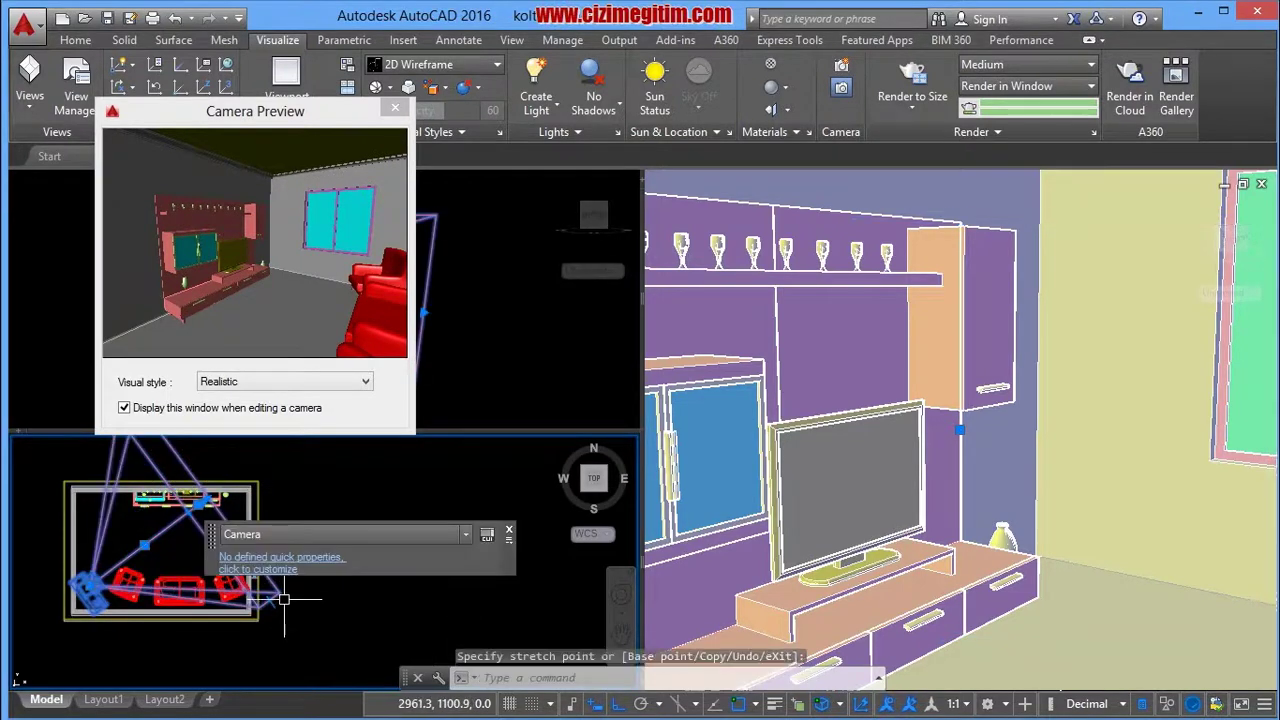
{"action": "key", "text": "Escape"}
{"action": "left_click", "coordinate": [86, 600]}
{"action": "right_click", "coordinate": [86, 600]}
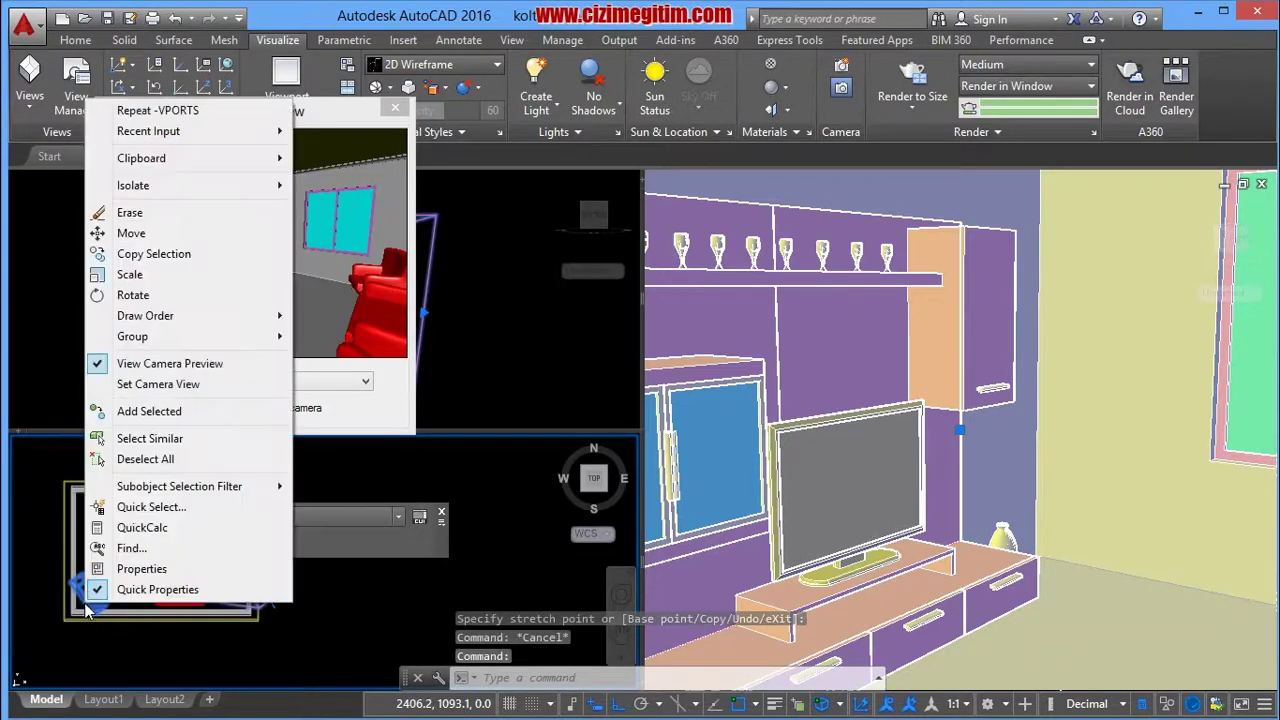
Set lens length 20 (84° field of view) and Camera Z 150, then close Camera Preview.
{"action": "left_click", "coordinate": [130, 566]}
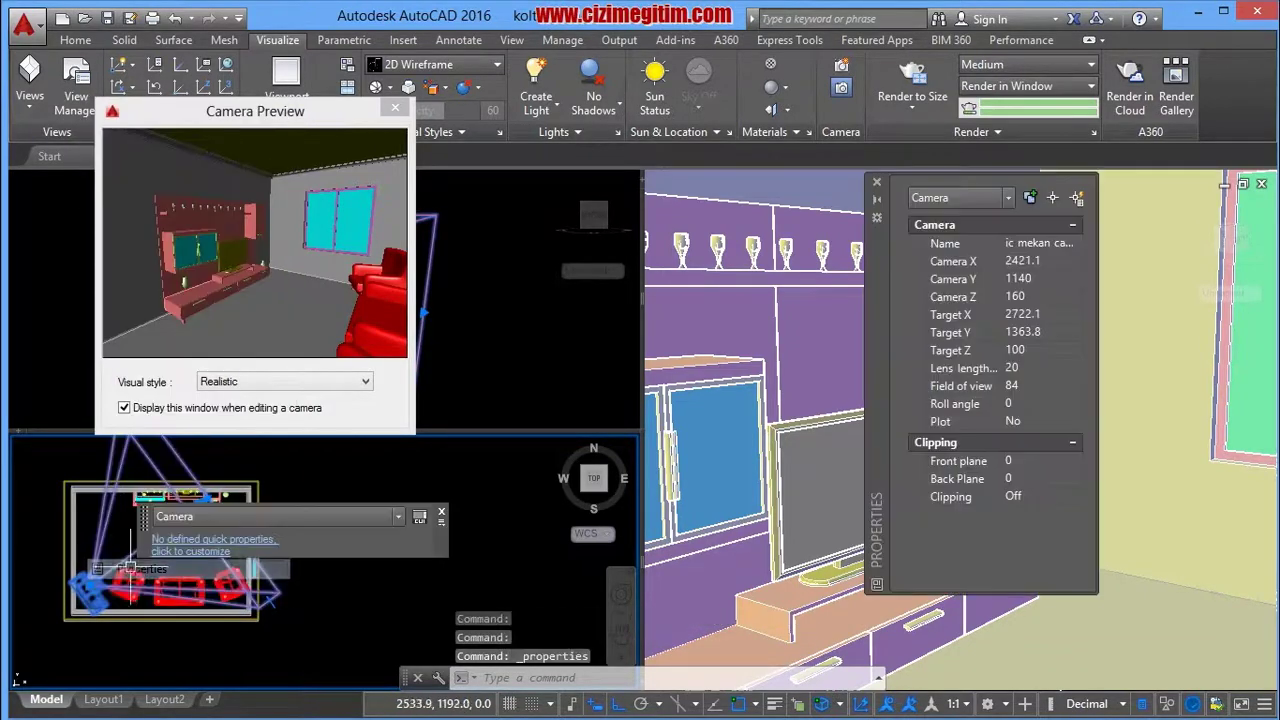
{"action": "left_click", "coordinate": [1024, 369]}
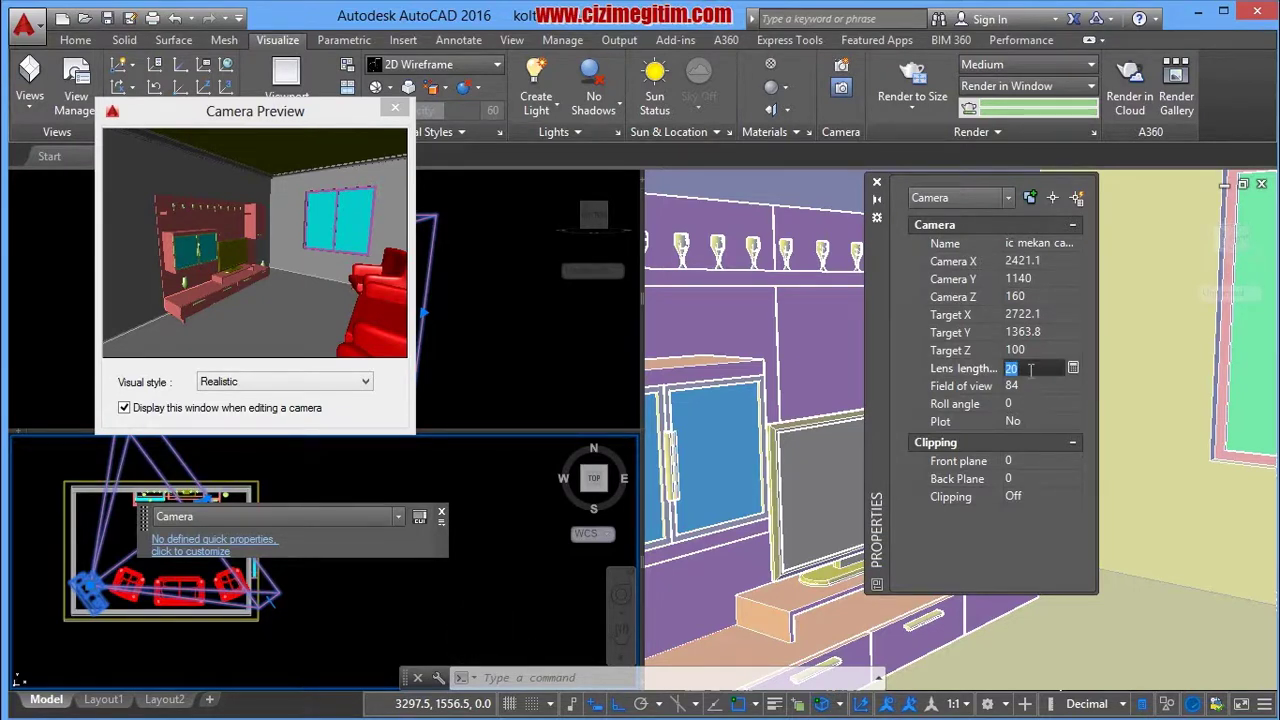
{"action": "type", "text": "25"}
{"action": "key", "text": "Tab"}
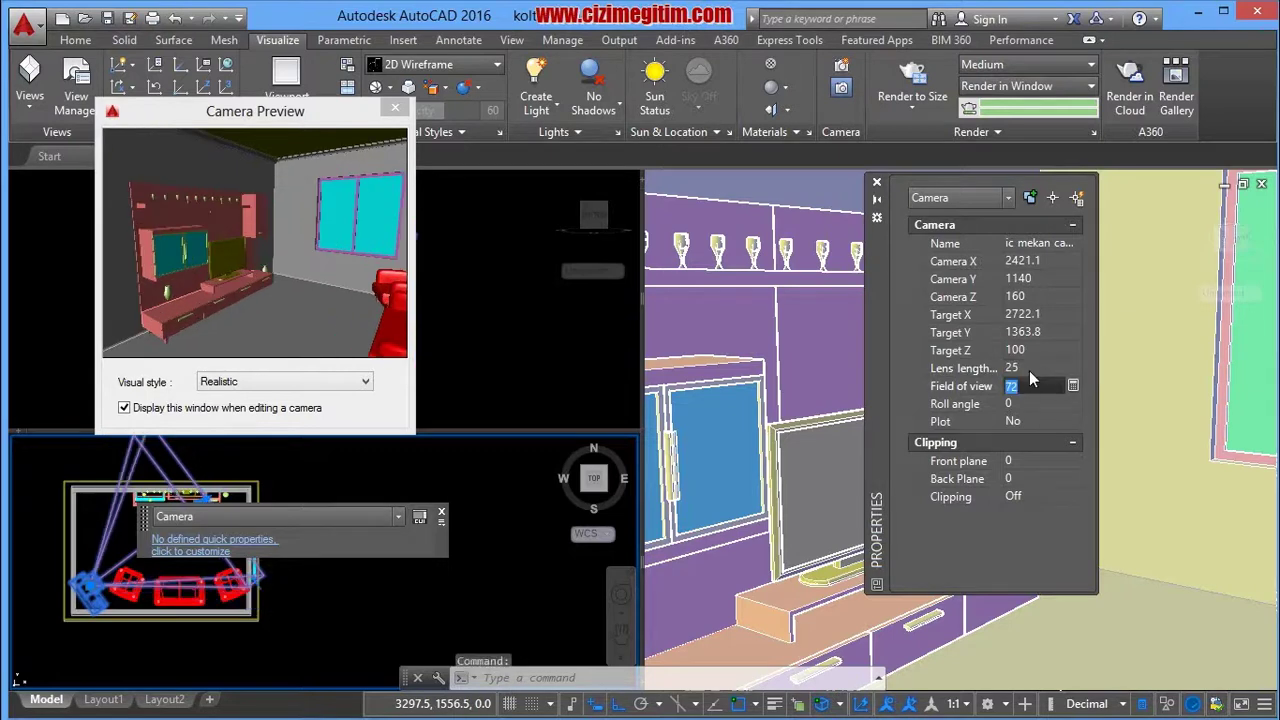
{"action": "left_click", "coordinate": [1030, 371]}
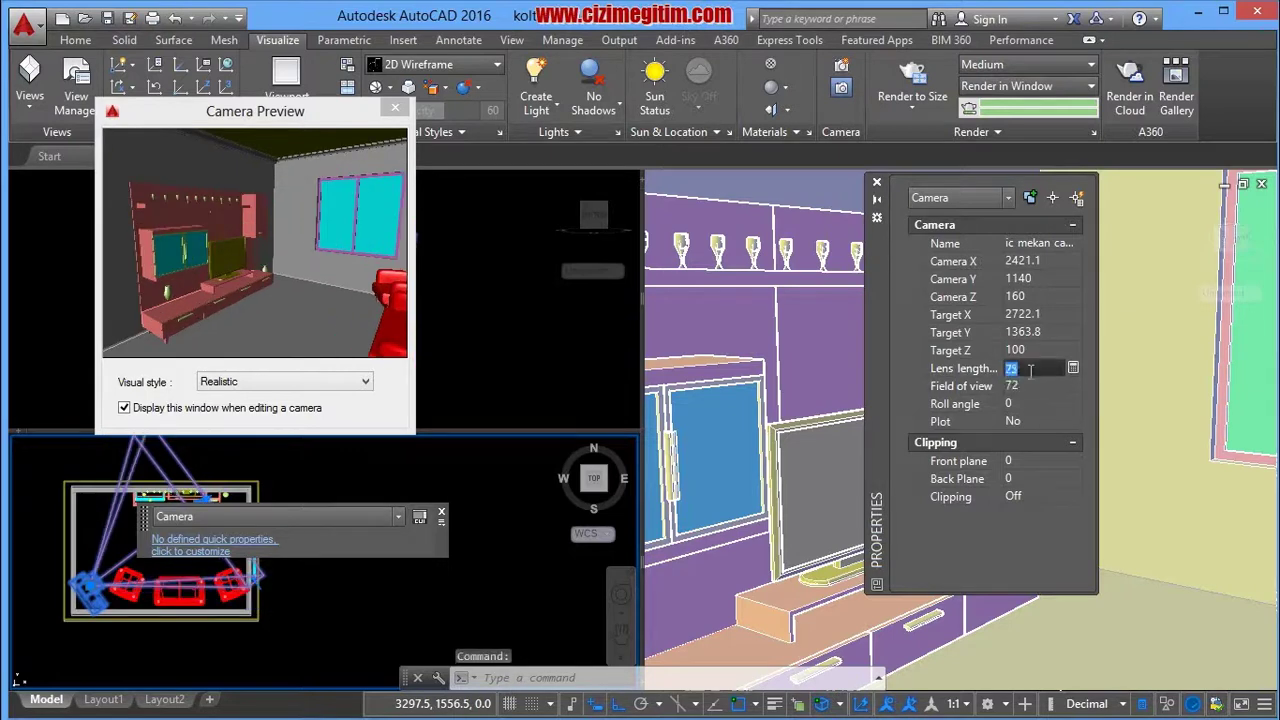
{"action": "type", "text": "15"}
{"action": "key", "text": "Return"}
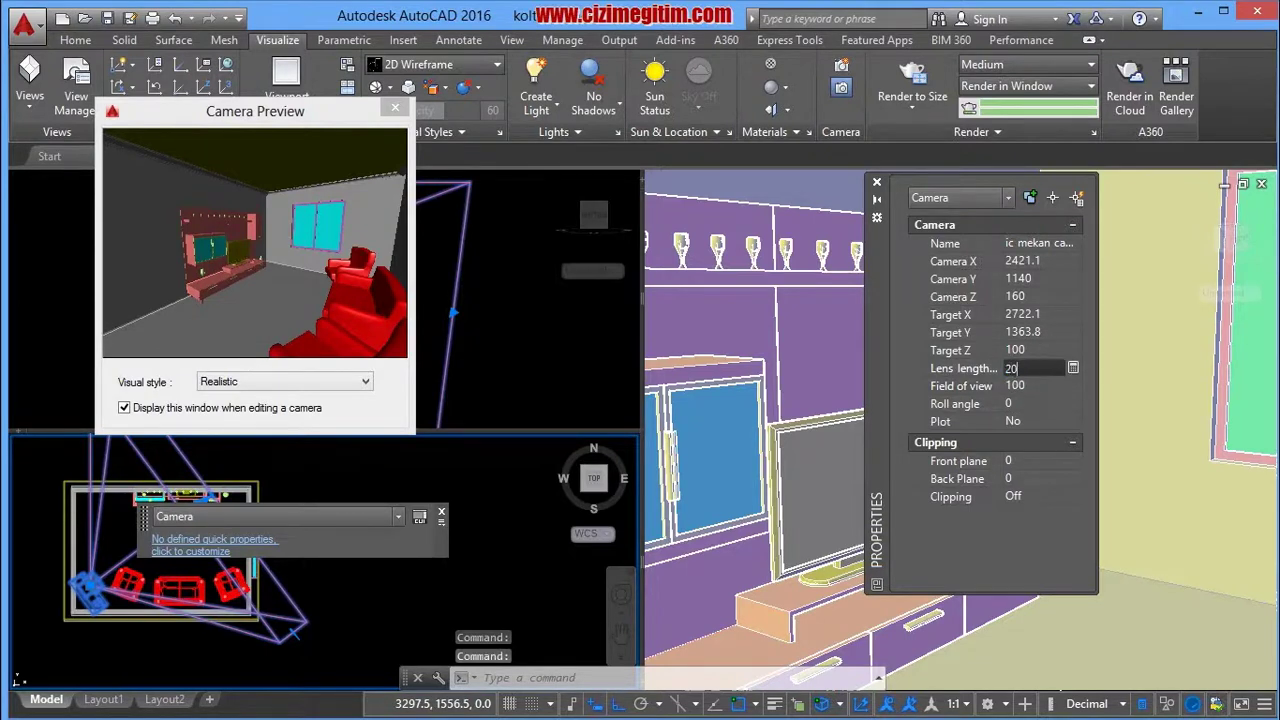
{"action": "key", "text": "Tab"}
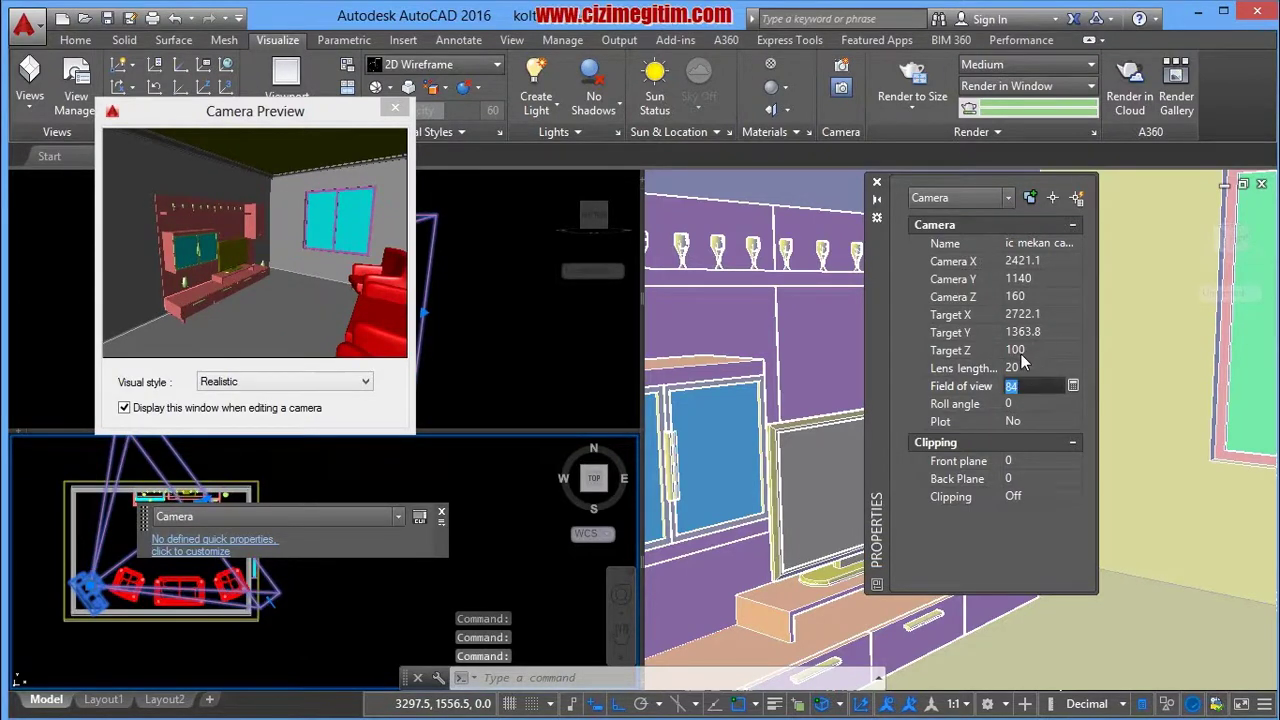
{"action": "left_click", "coordinate": [1027, 350]}
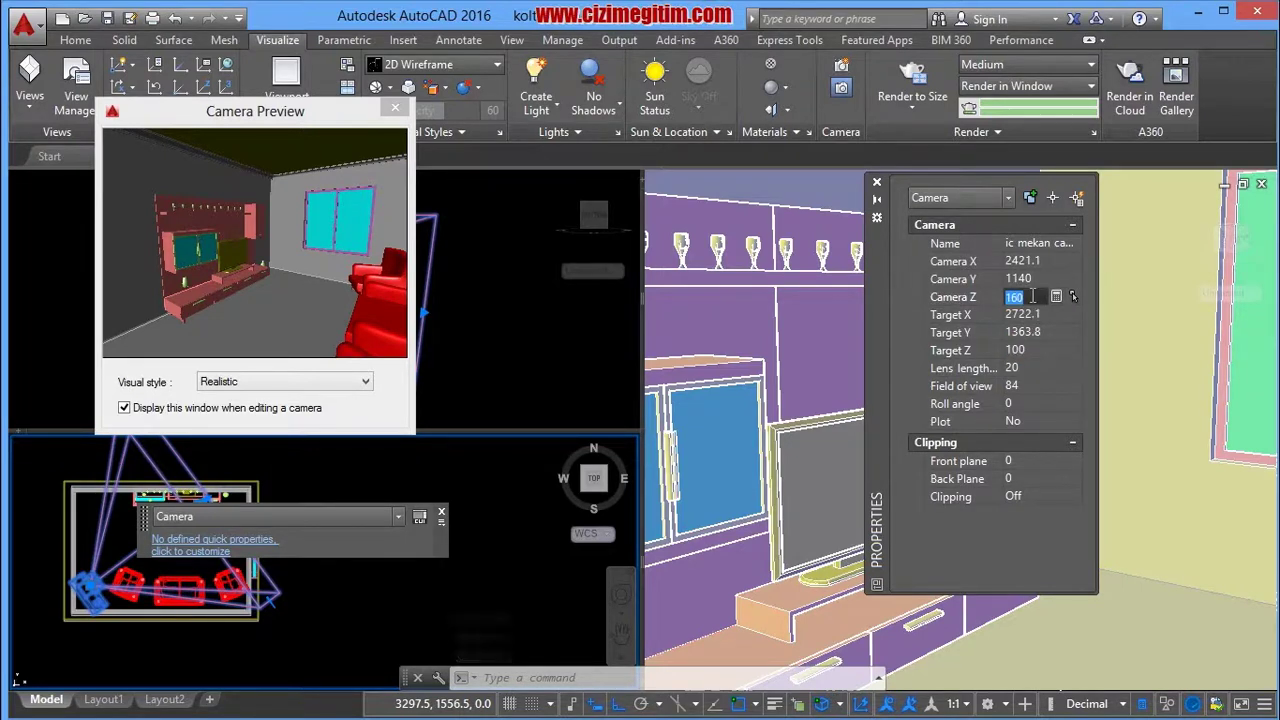
{"action": "key", "text": "Tab"}
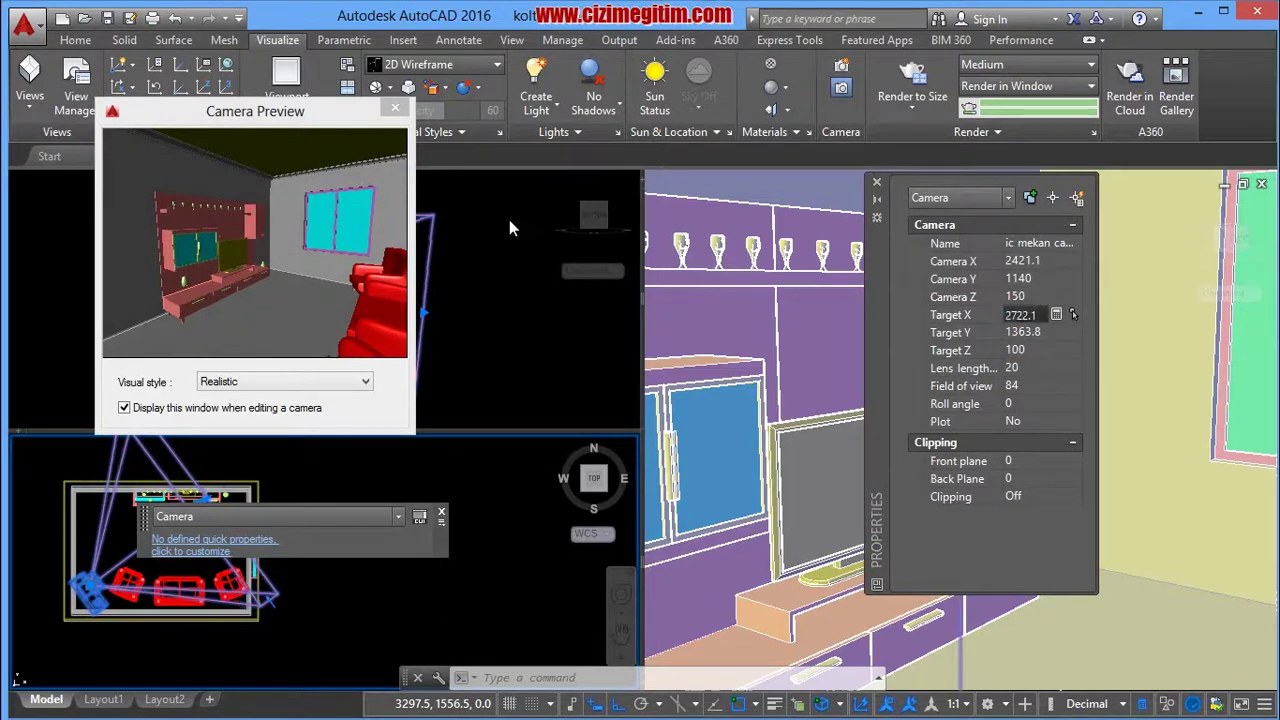
{"action": "left_click", "coordinate": [392, 111]}
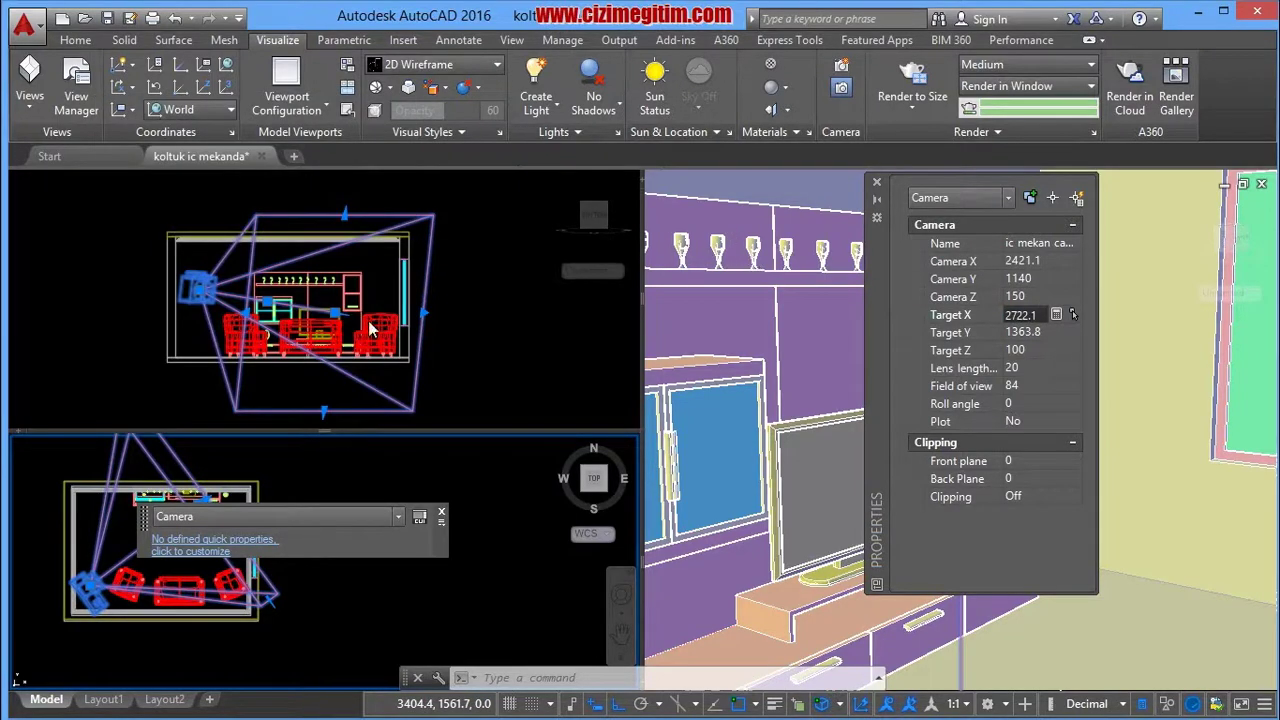
Drag the camera's position grip to move the camera back to X 2388.7.
{"action": "key", "text": "Escape"}
{"action": "scroll", "coordinate": [150, 600], "scroll_direction": "up", "scroll_amount": 5}
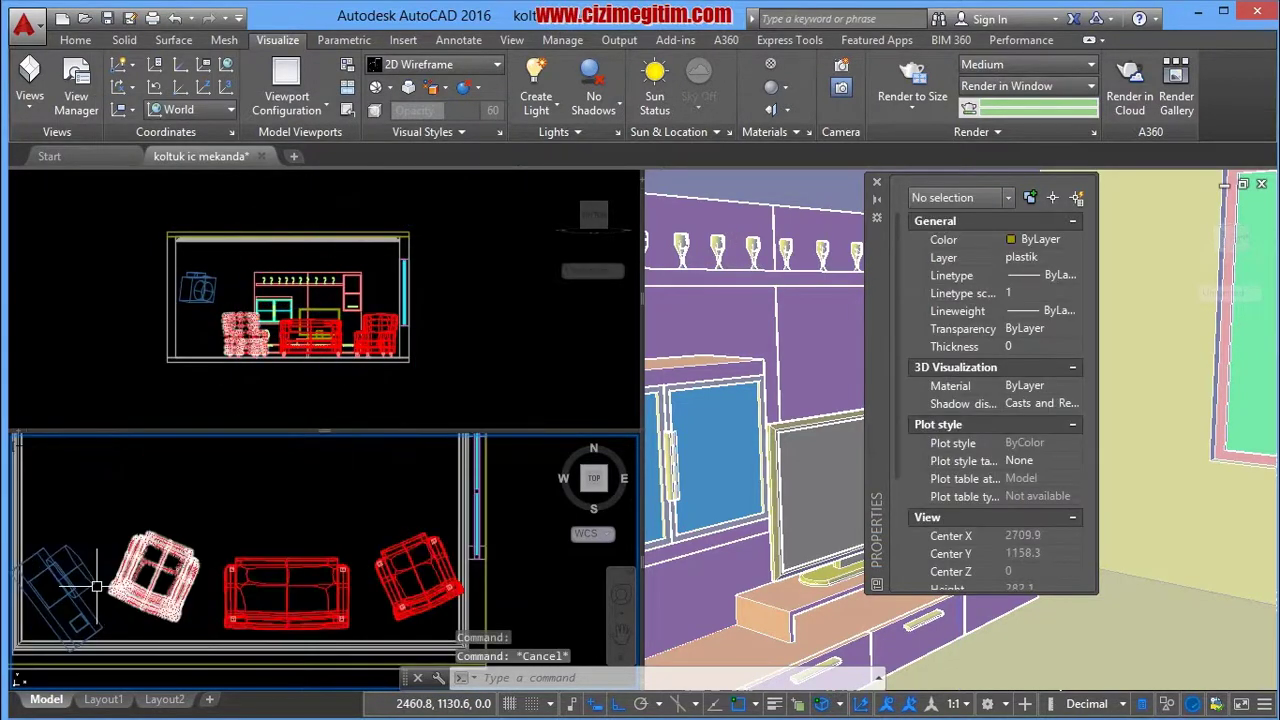
{"action": "left_click", "coordinate": [152, 607]}
{"action": "scroll", "coordinate": [152, 607], "scroll_direction": "down", "scroll_amount": 3}
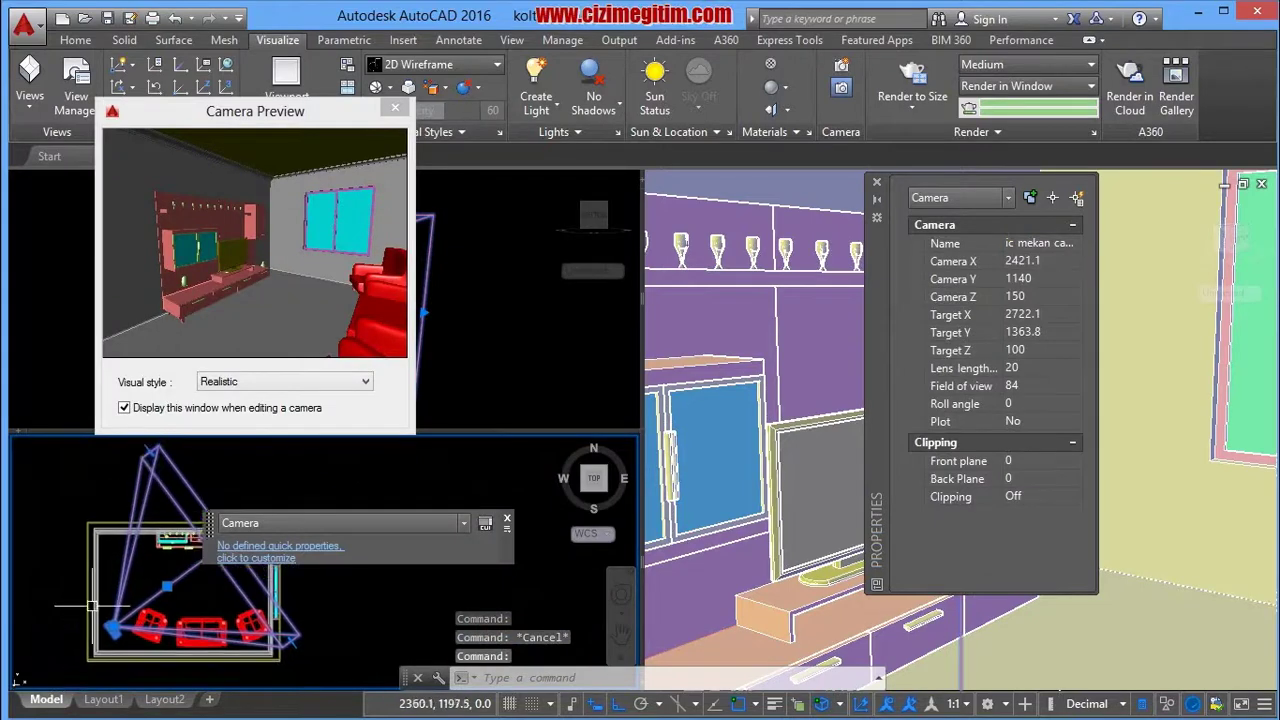
{"action": "scroll", "coordinate": [172, 588], "scroll_direction": "up", "scroll_amount": 5}
{"action": "middle_click_drag", "start_coordinate": [172, 588], "coordinate": [138, 612]}
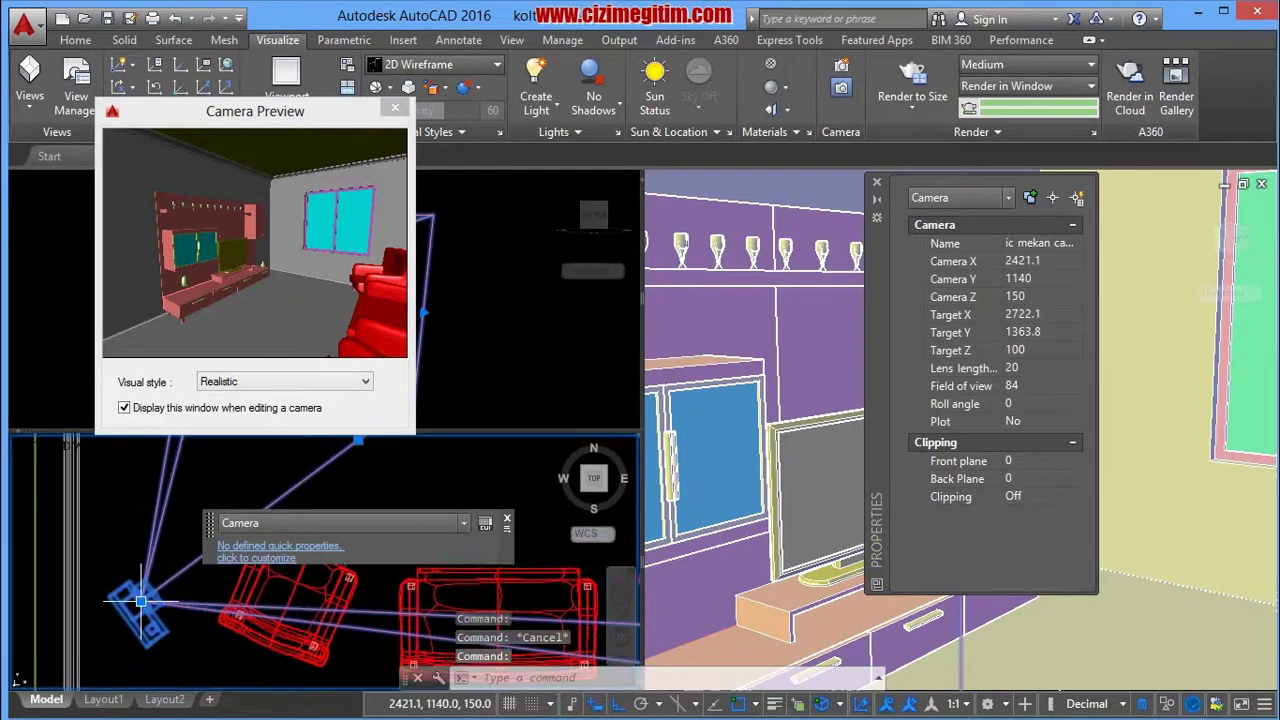
{"action": "left_click", "coordinate": [140, 601]}
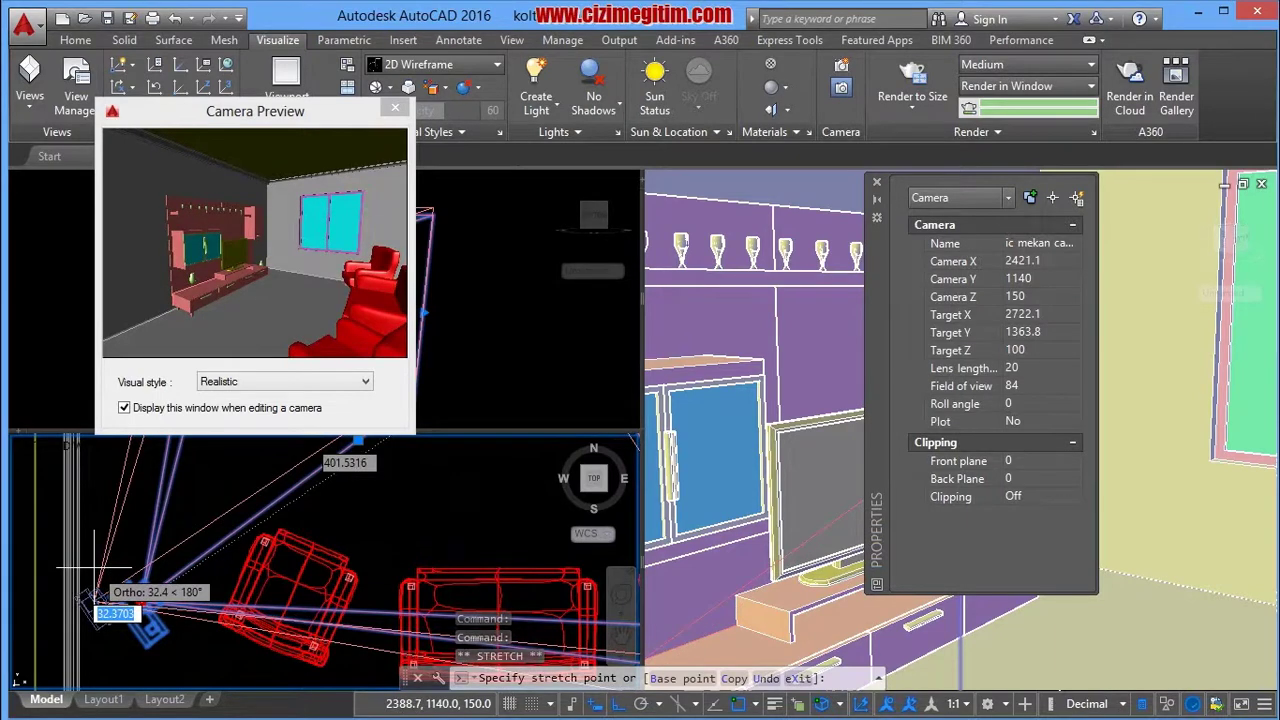
{"action": "left_click", "coordinate": [96, 567]}
{"action": "scroll", "coordinate": [100, 566], "scroll_direction": "down", "scroll_amount": 2}
{"action": "scroll", "coordinate": [100, 566], "scroll_direction": "down", "scroll_amount": 2}
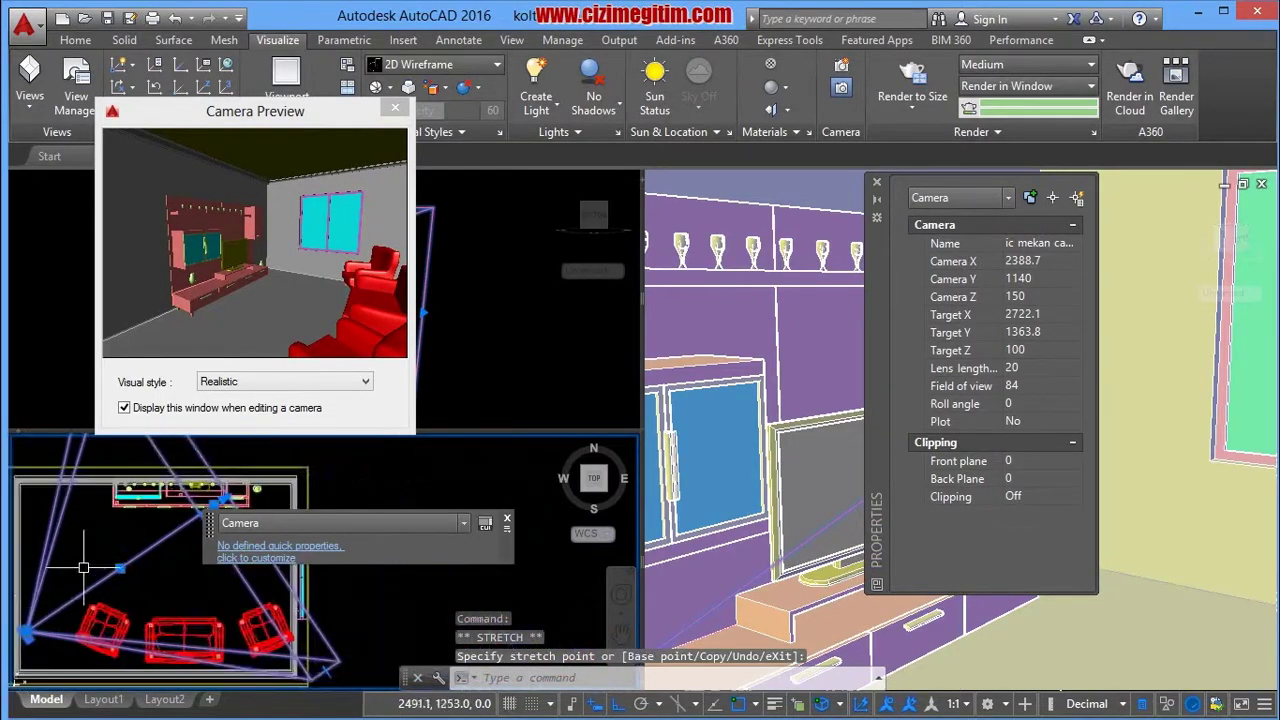
{"action": "middle_click_drag", "start_coordinate": [100, 566], "coordinate": [109, 563]}
{"action": "scroll", "coordinate": [109, 563], "scroll_direction": "up", "scroll_amount": 2}
{"action": "scroll", "coordinate": [95, 575], "scroll_direction": "up", "scroll_amount": 2}
{"action": "scroll", "coordinate": [72, 590], "scroll_direction": "up", "scroll_amount": 2}
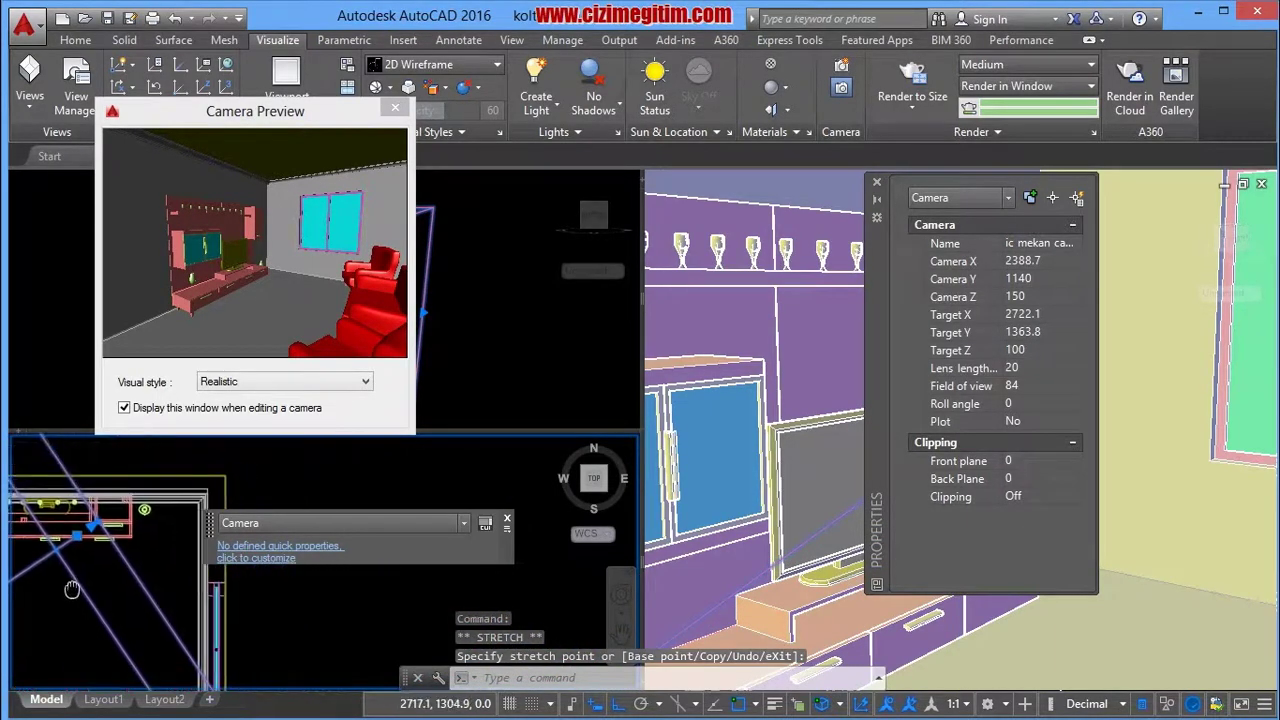
Drag the camera's target grip to shift the target to X 2795.6.
{"action": "left_click", "coordinate": [88, 527]}
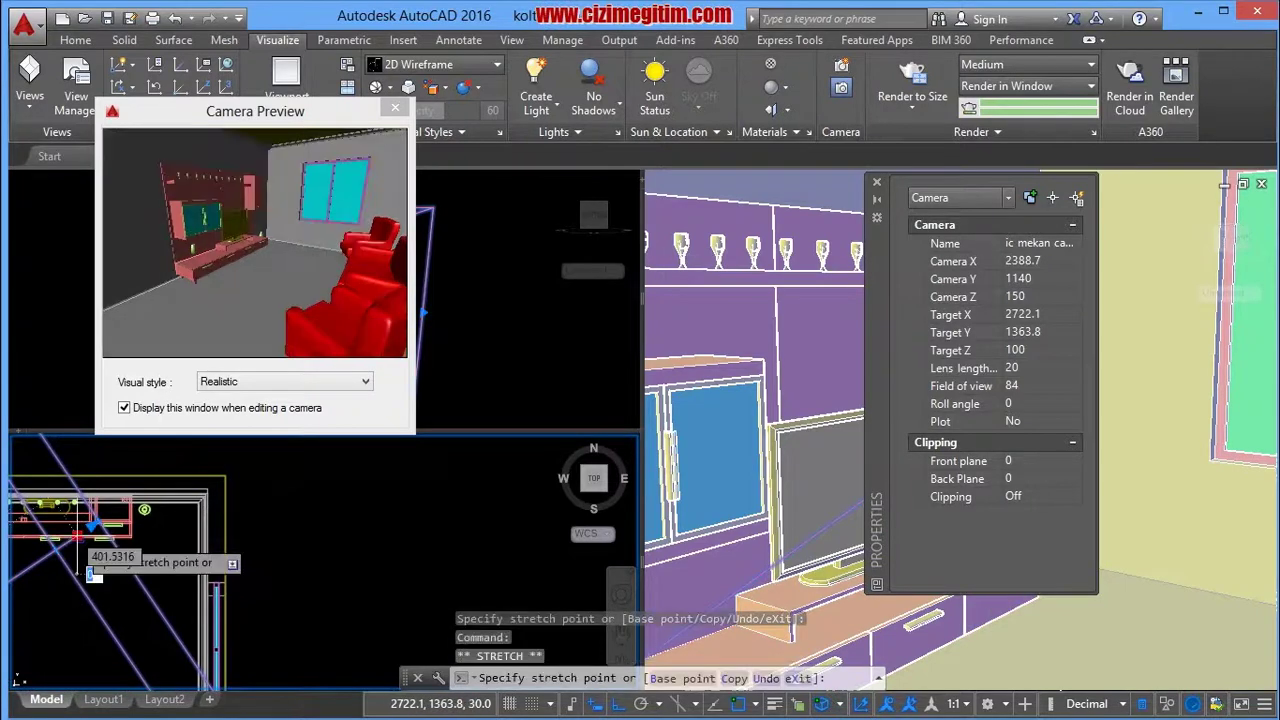
{"action": "left_click", "coordinate": [142, 527]}
{"action": "scroll", "coordinate": [110, 540], "scroll_direction": "down", "scroll_amount": 2}
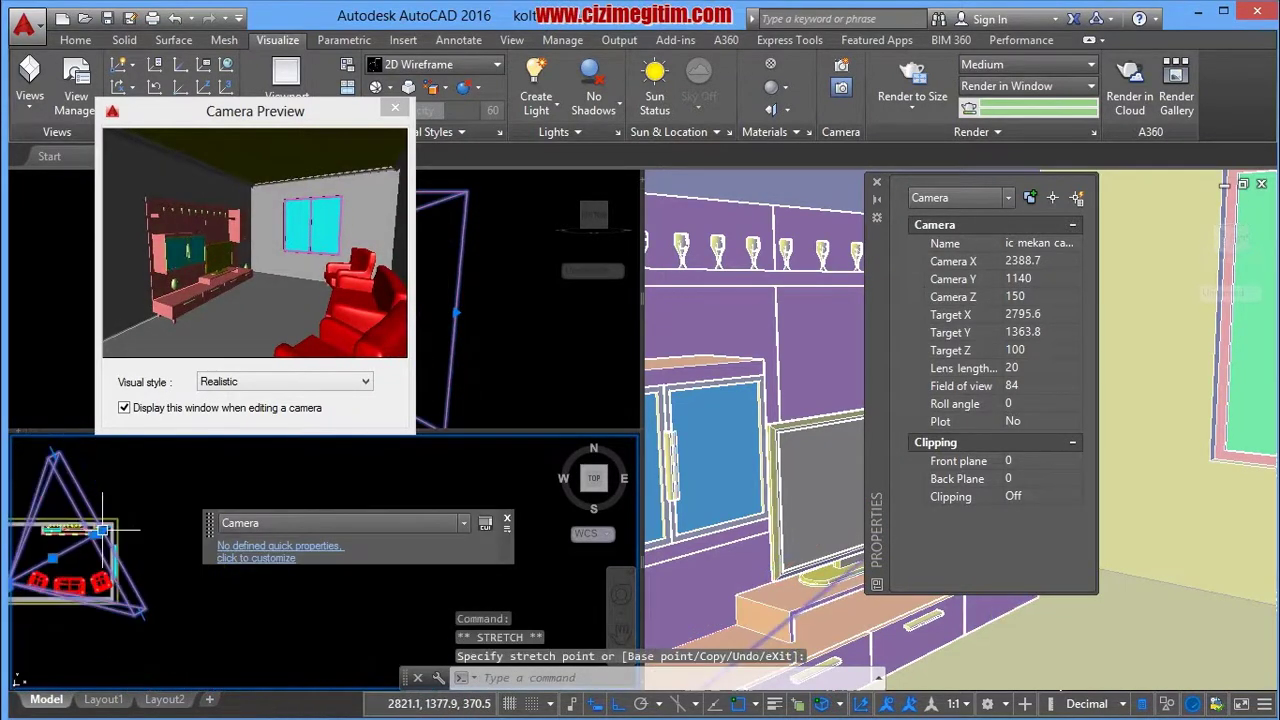
{"action": "middle_click_drag", "start_coordinate": [110, 540], "coordinate": [115, 533]}
{"action": "scroll", "coordinate": [116, 535], "scroll_direction": "up", "scroll_amount": 3}
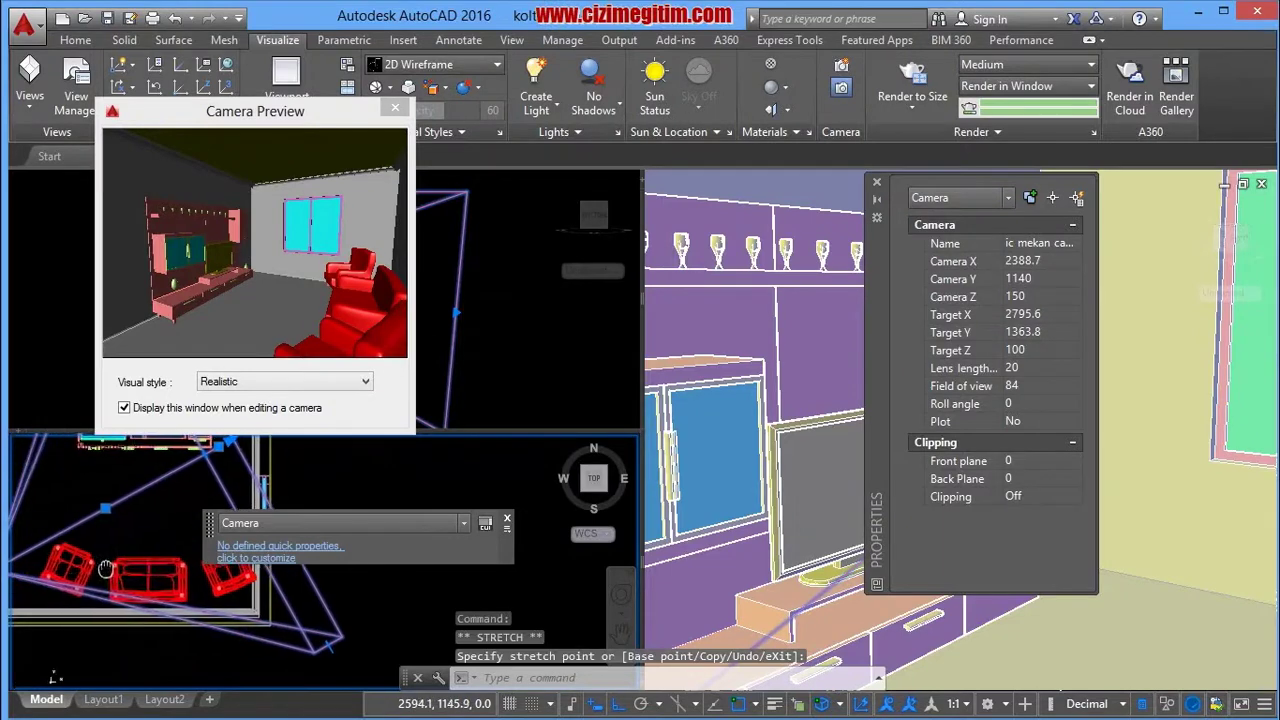
{"action": "key", "text": "Escape"}
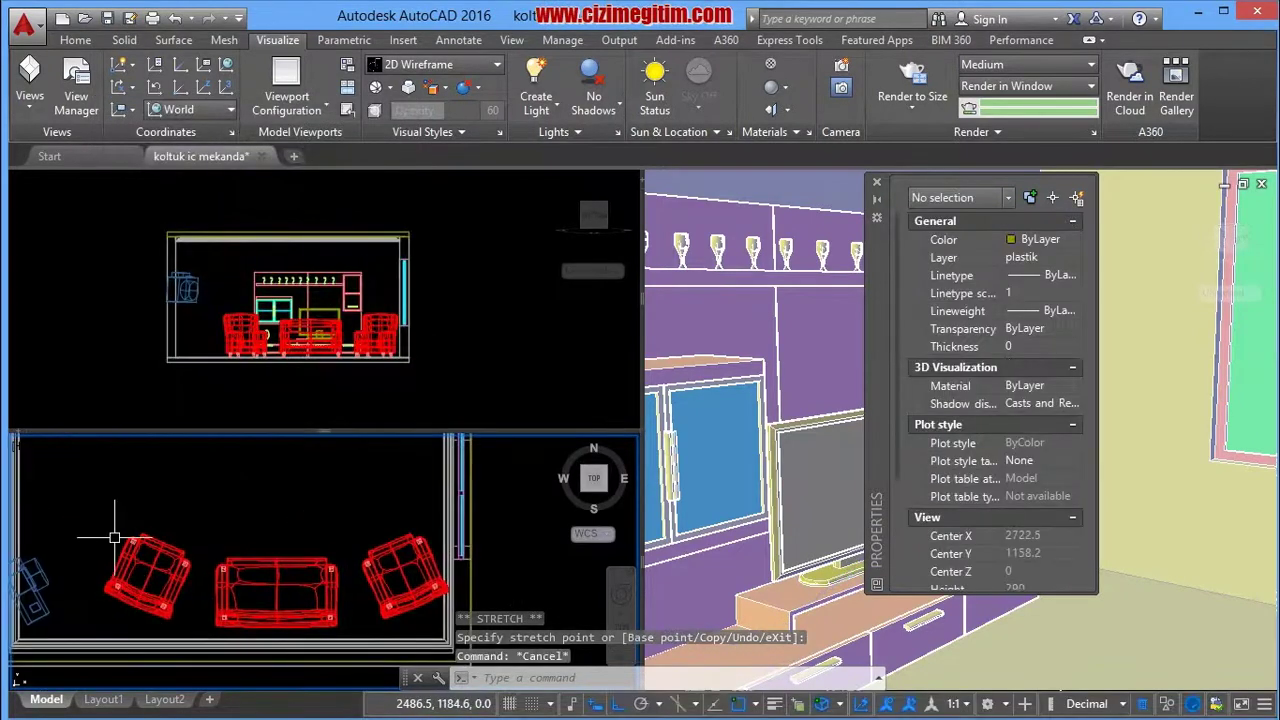
Hide the left armchair's objects and make the Conceptual camera viewport active.
{"action": "left_click", "coordinate": [105, 532]}
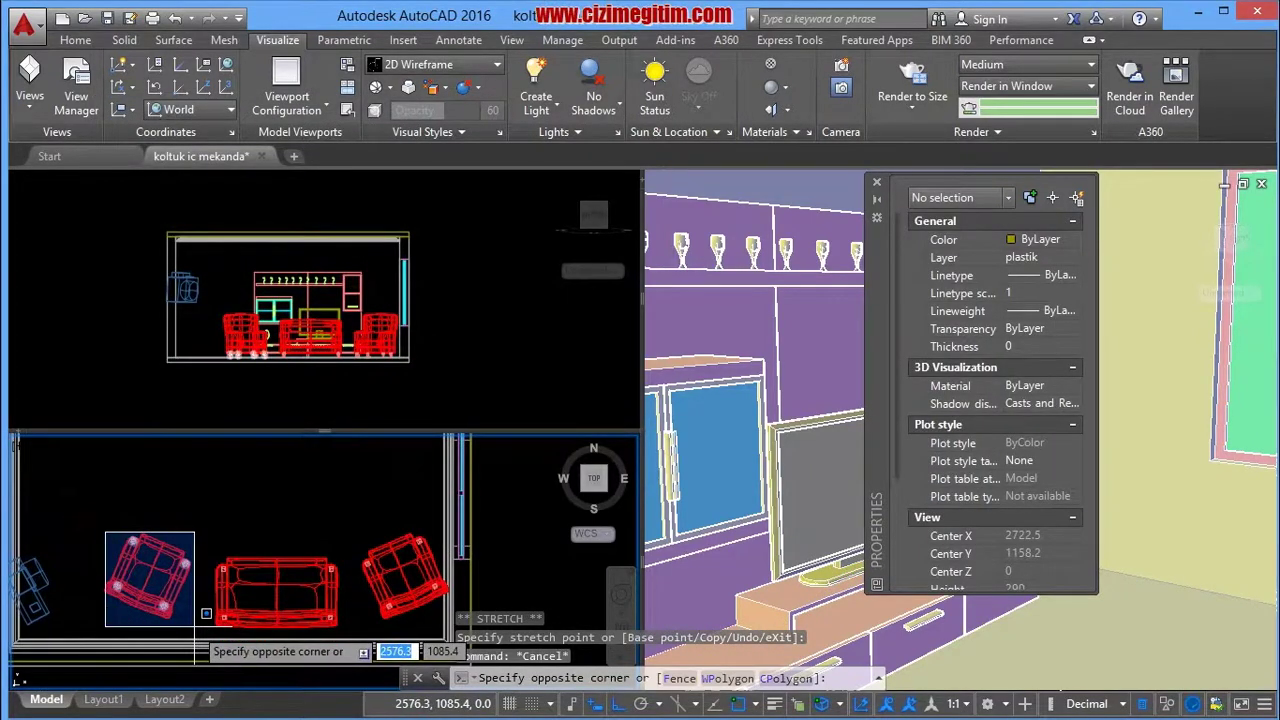
{"action": "left_click", "coordinate": [206, 613]}
{"action": "left_click", "coordinate": [86, 510]}
{"action": "left_click", "coordinate": [230, 658]}
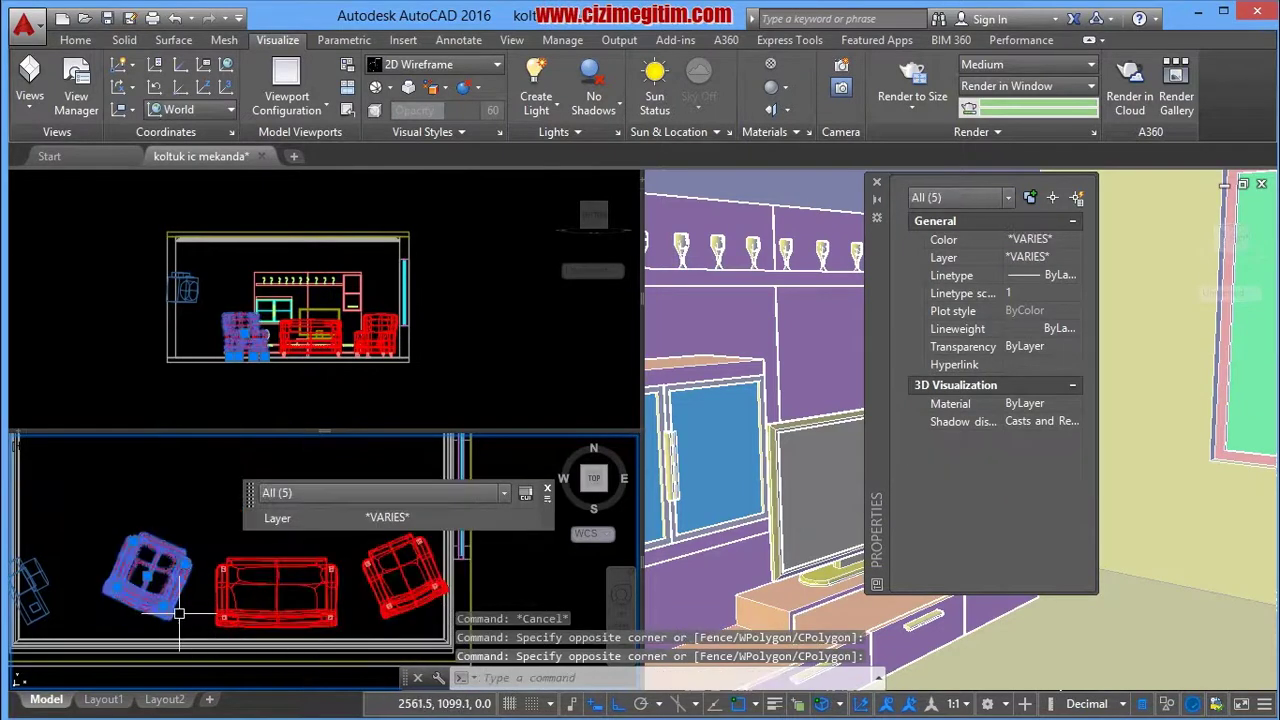
{"action": "right_click", "coordinate": [179, 614]}
{"action": "mouse_move", "coordinate": [216, 270]}
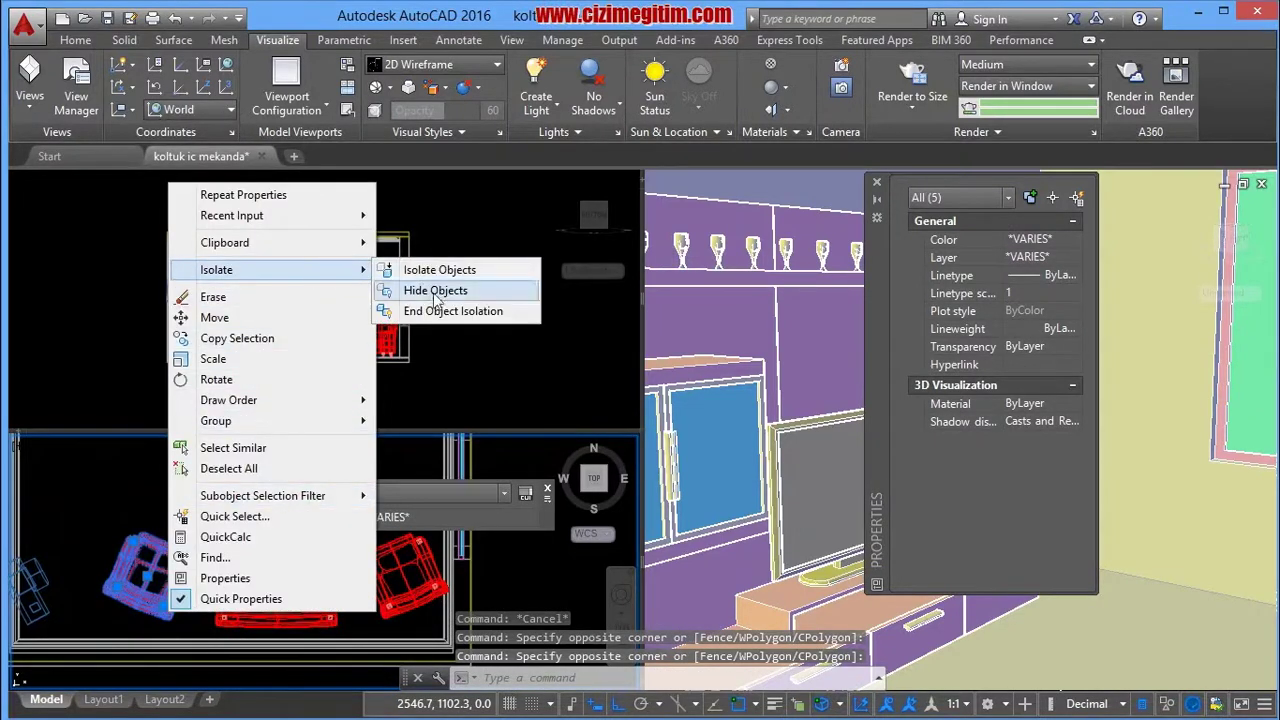
{"action": "left_click", "coordinate": [436, 290]}
{"action": "left_click", "coordinate": [28, 580]}
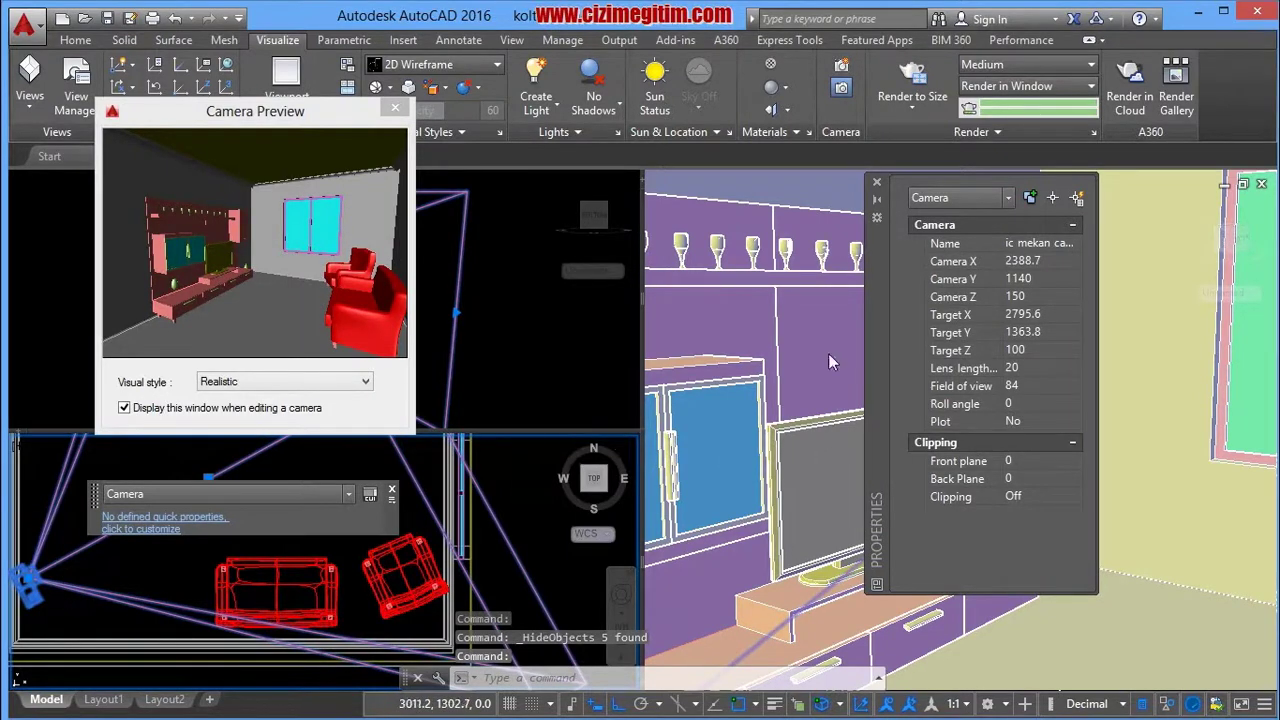
{"action": "left_click", "coordinate": [824, 186]}
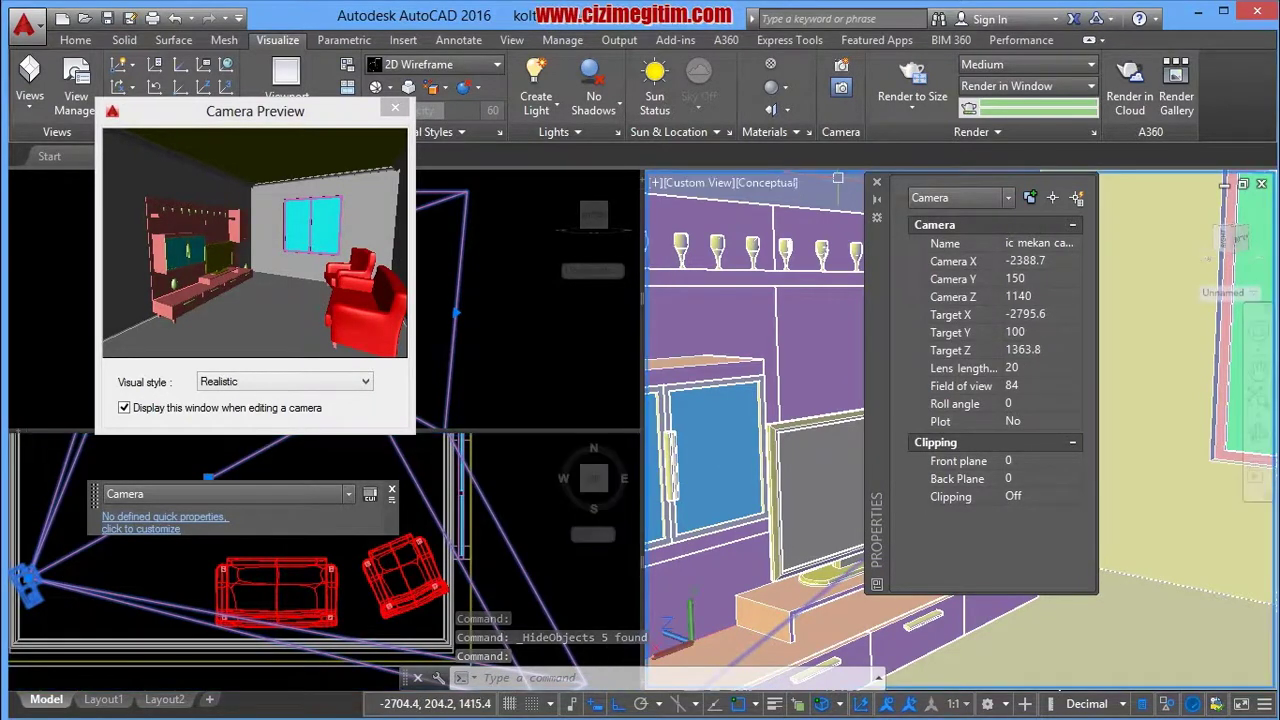
Close the preview, maximize the 3D viewport, set the UCS to World, and reframe the room.
{"action": "left_click", "coordinate": [877, 184]}
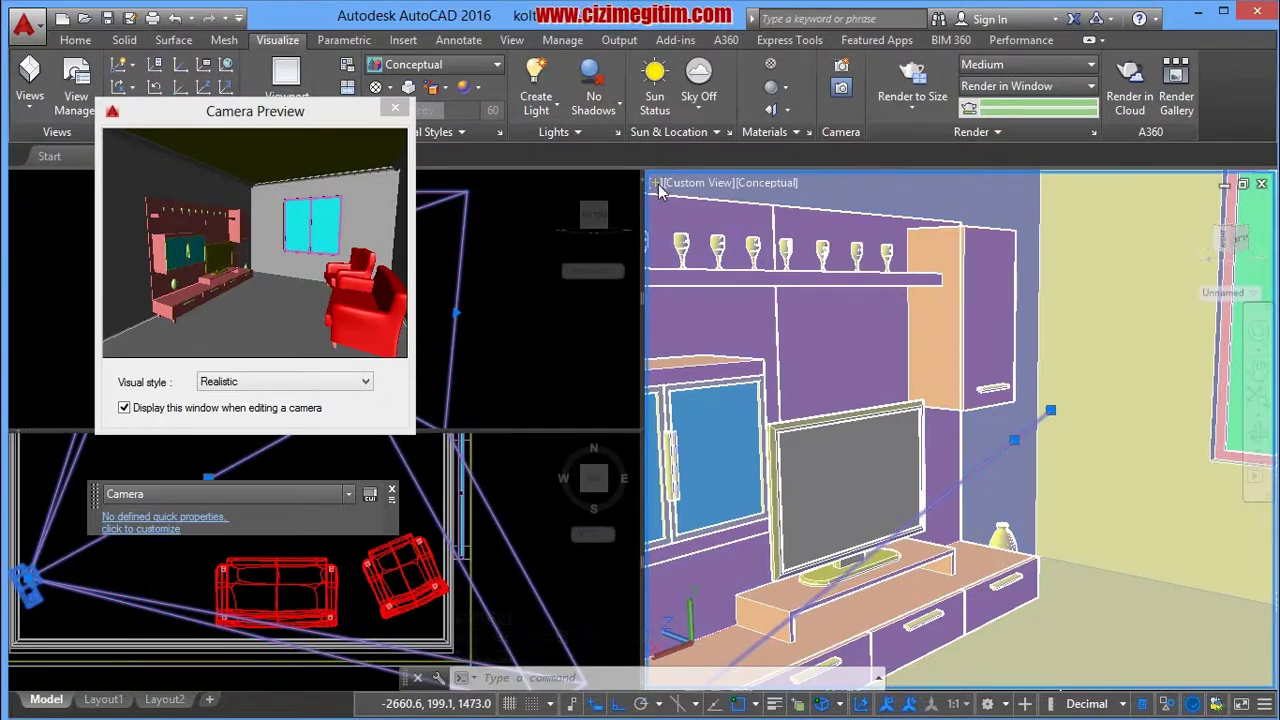
{"action": "left_click", "coordinate": [656, 185]}
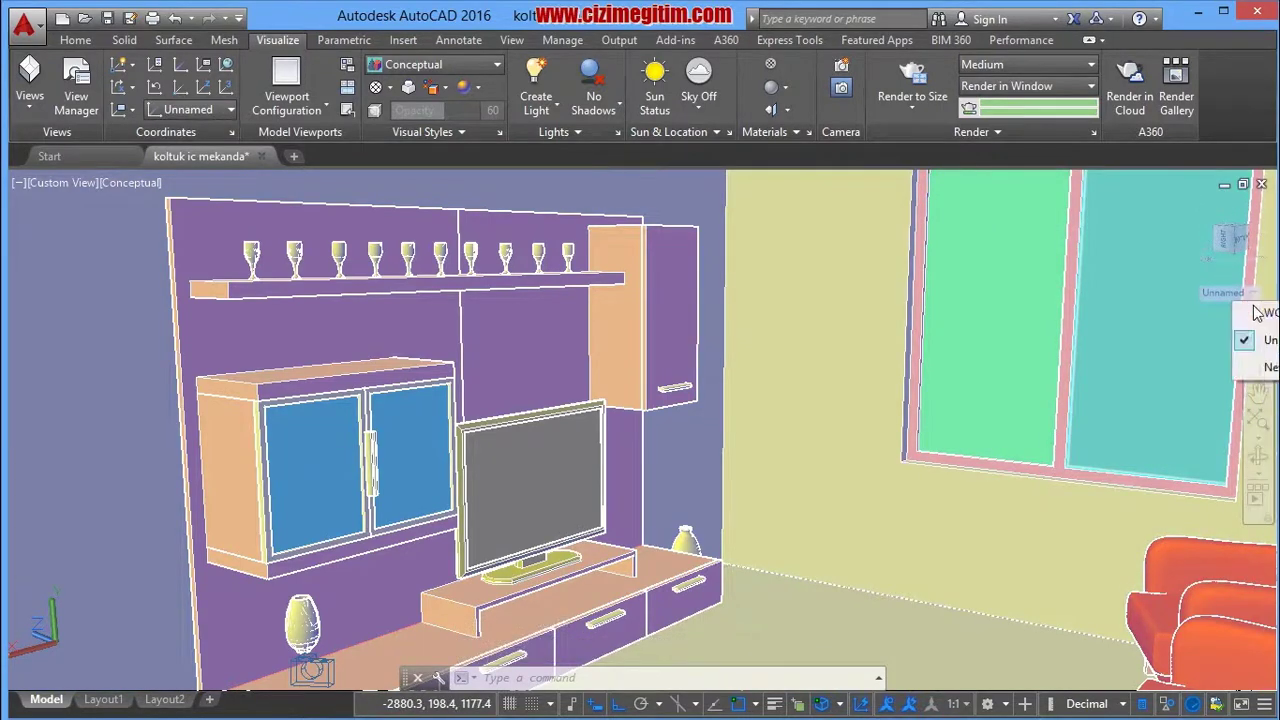
{"action": "left_click", "coordinate": [1262, 313]}
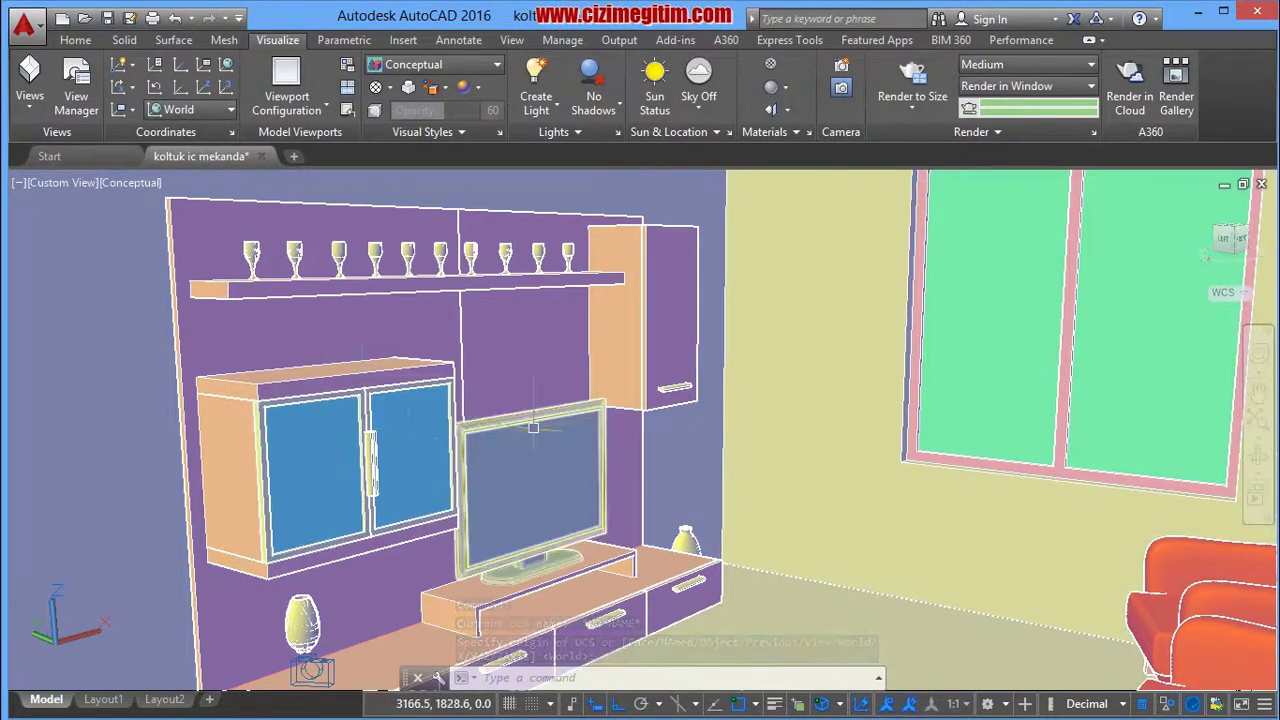
{"action": "scroll", "coordinate": [535, 430], "scroll_direction": "up", "scroll_amount": 3}
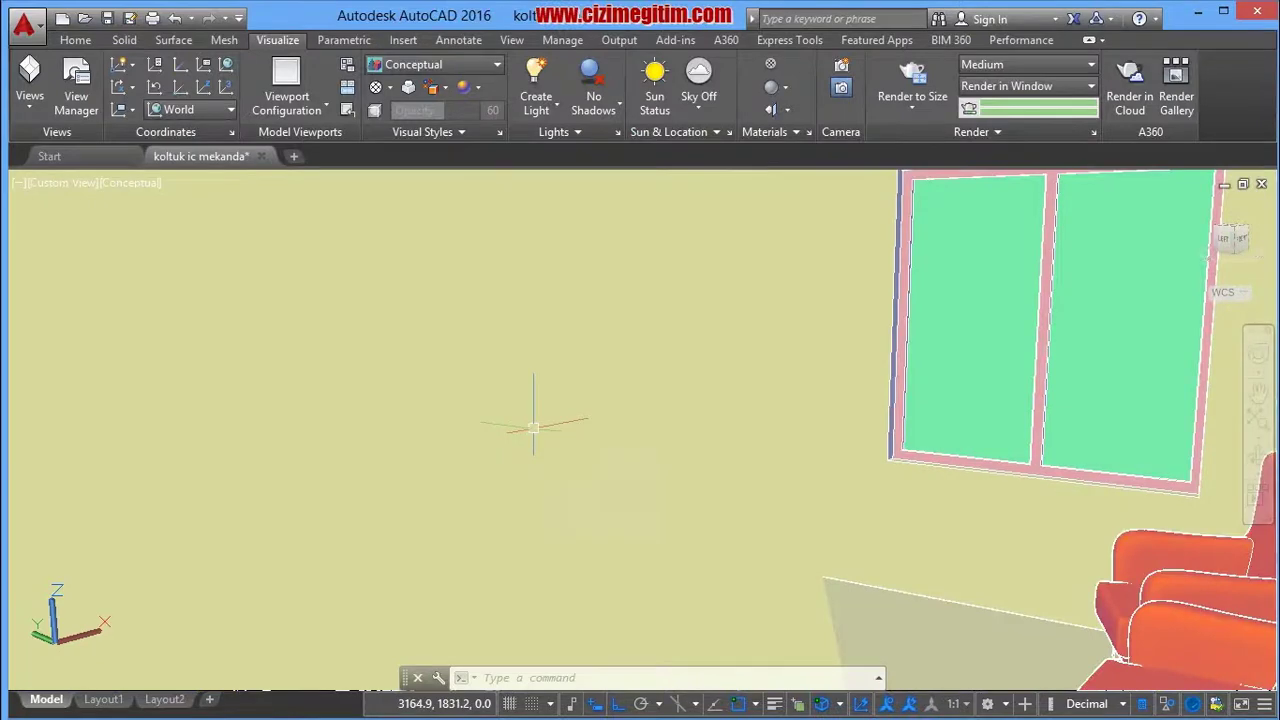
{"action": "scroll", "coordinate": [533, 428], "scroll_direction": "down", "scroll_amount": 3}
{"action": "scroll", "coordinate": [533, 428], "scroll_direction": "up", "scroll_amount": 3}
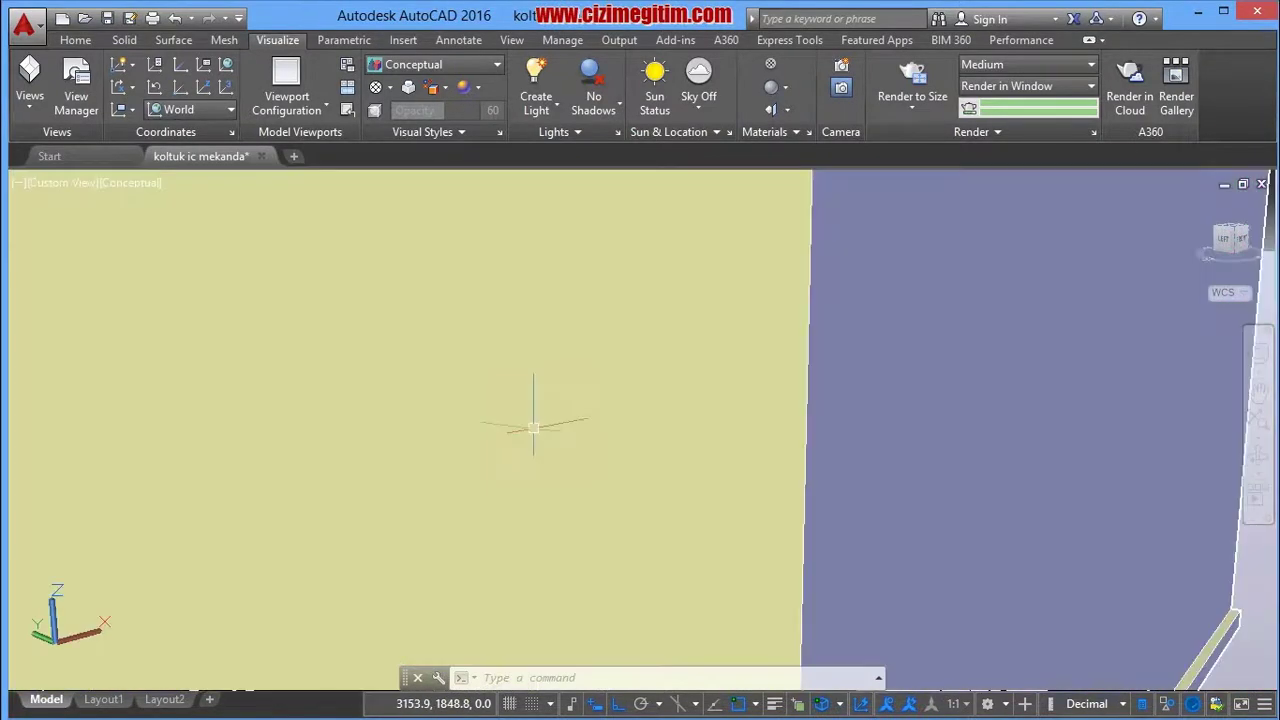
{"action": "scroll", "coordinate": [533, 428], "scroll_direction": "down", "scroll_amount": 3}
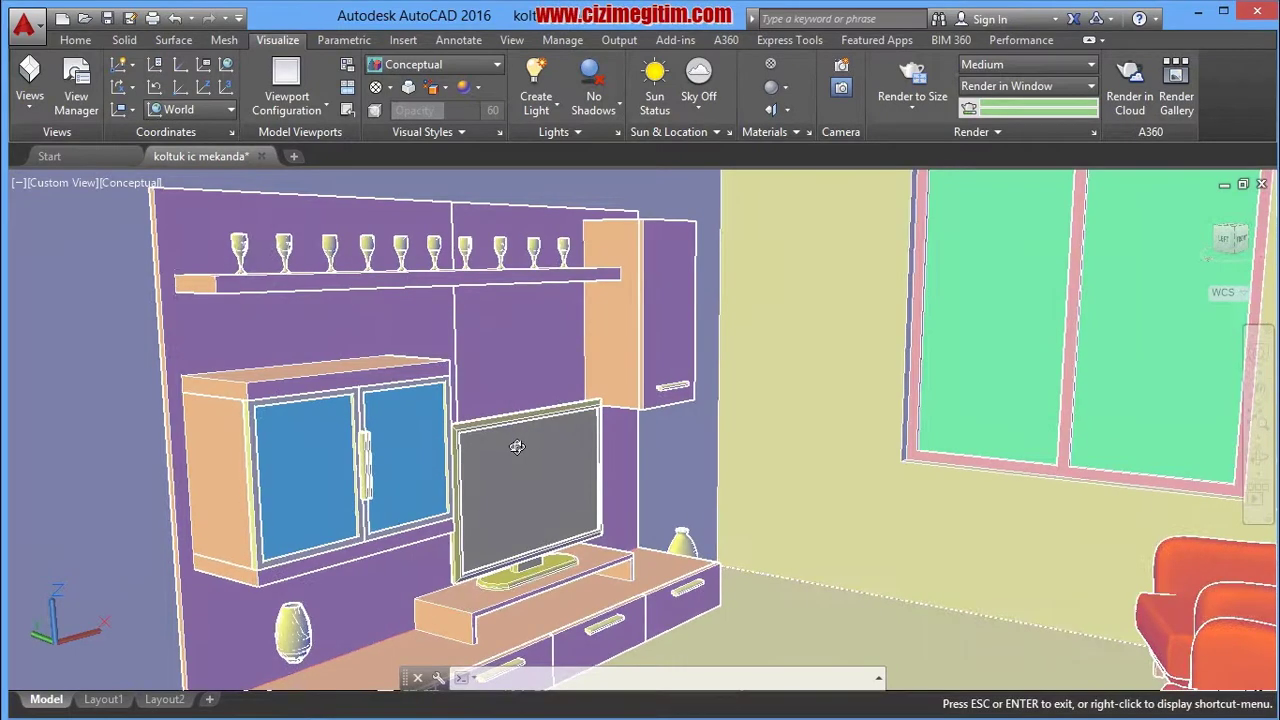
{"action": "middle_click_drag", "start_coordinate": [683, 440], "coordinate": [658, 430]}
{"action": "left_click_drag", "start_coordinate": [658, 430], "coordinate": [589, 432]}
{"action": "key", "text": "Escape"}
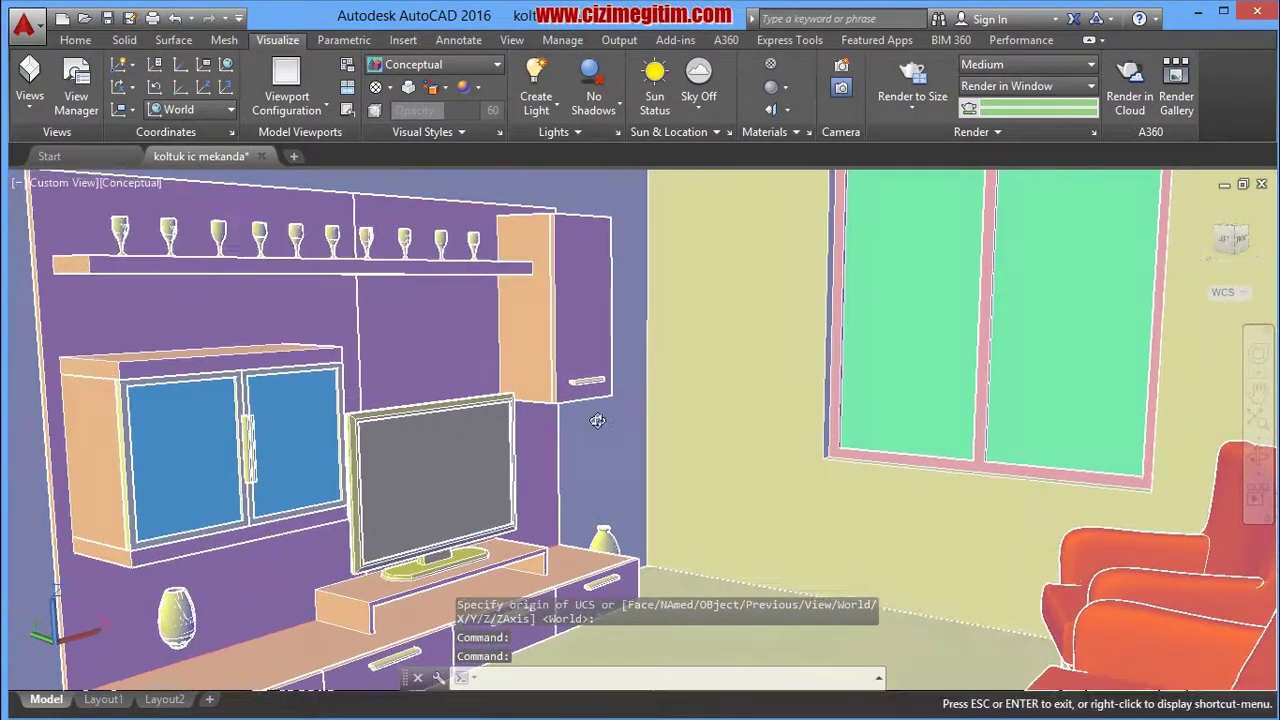
{"action": "middle_click_drag", "start_coordinate": [589, 432], "coordinate": [593, 415], "text": "shift"}
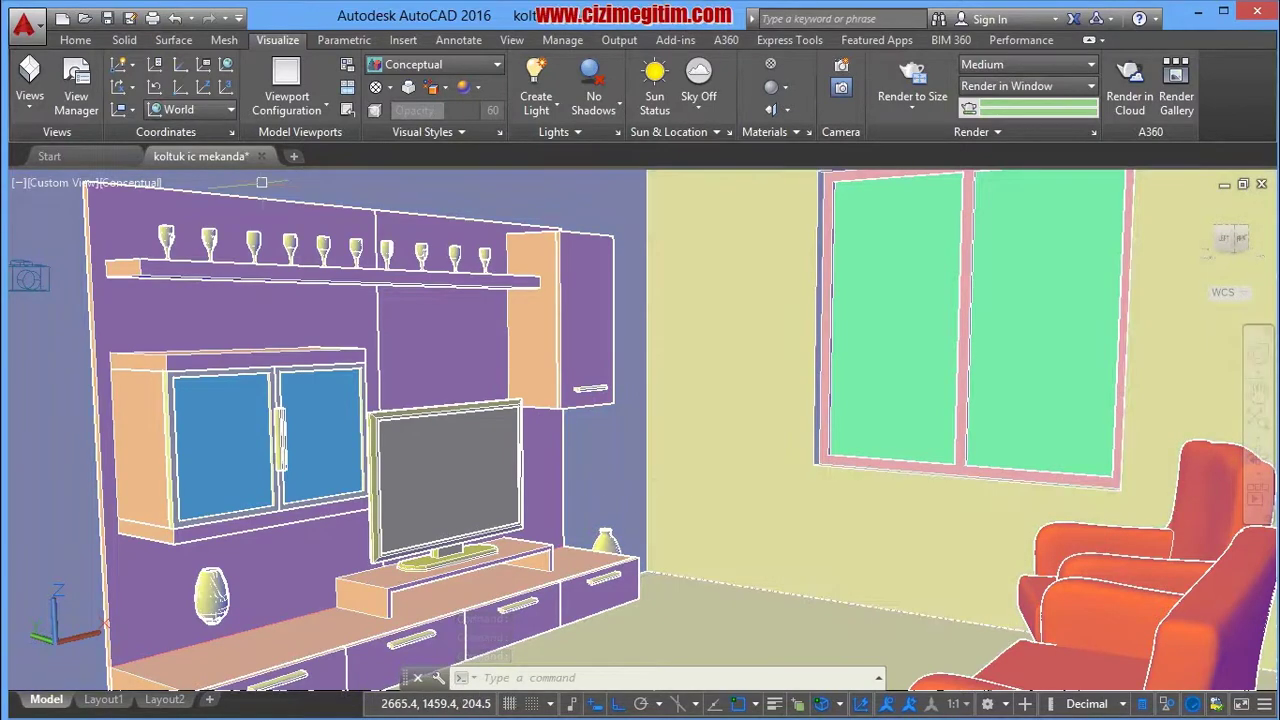
Switch the viewport to the Top view in 2D Wireframe.
{"action": "left_click", "coordinate": [45, 185]}
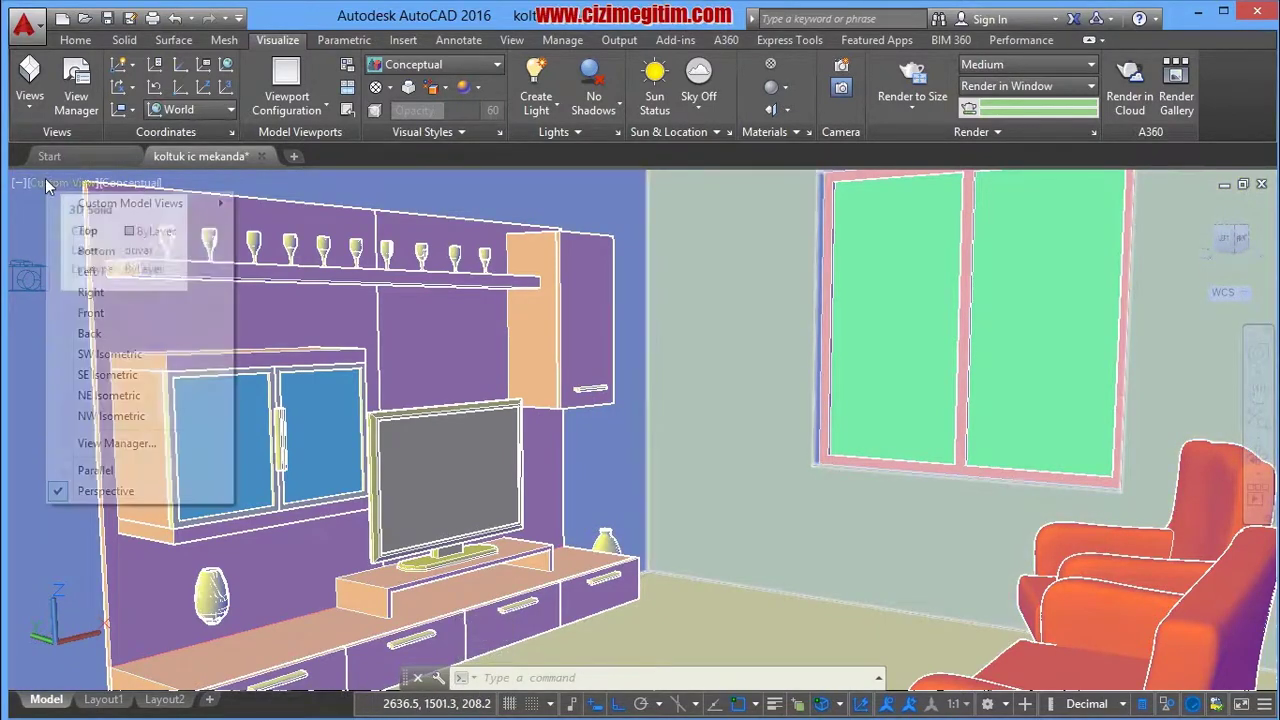
{"action": "left_click", "coordinate": [87, 230]}
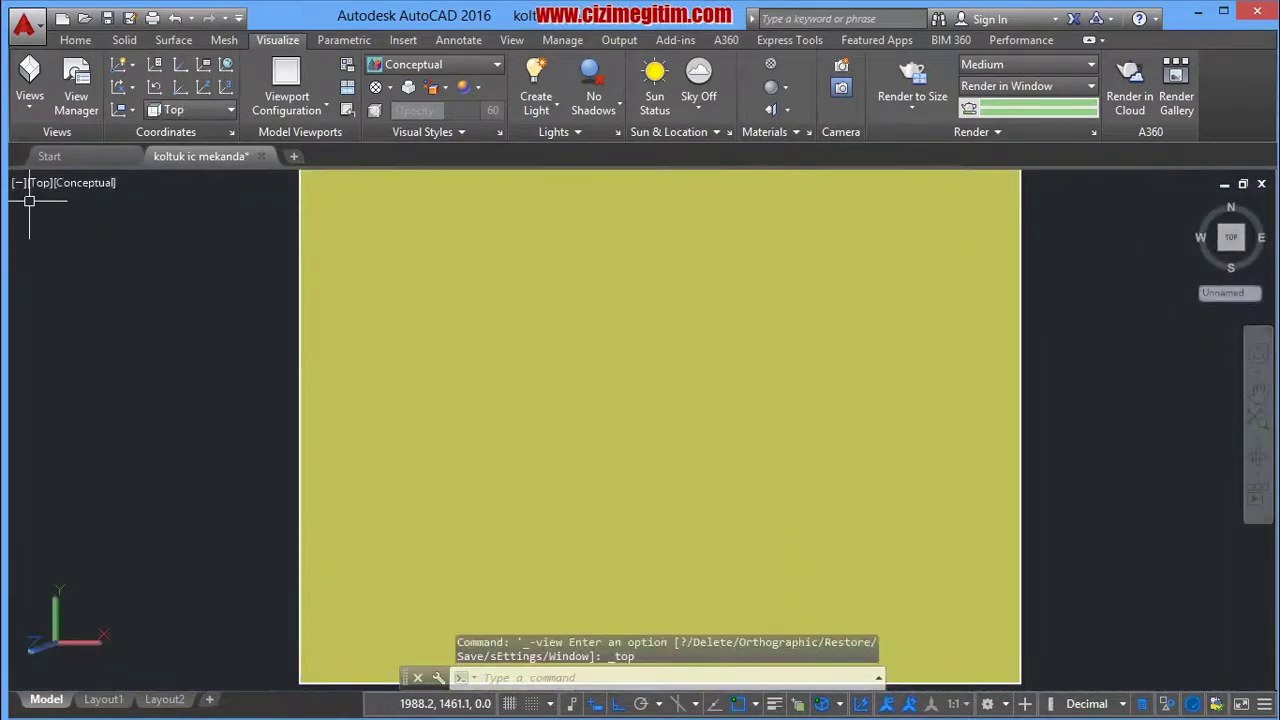
{"action": "left_click", "coordinate": [40, 184]}
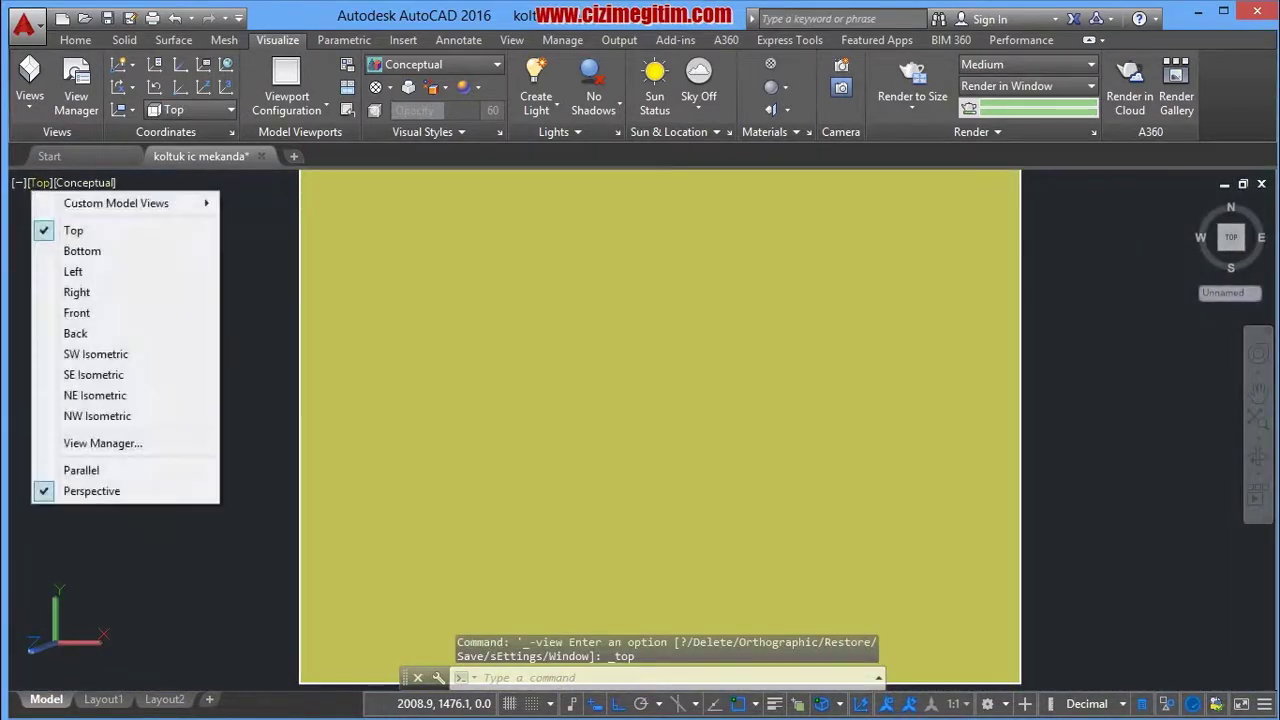
{"action": "left_click", "coordinate": [92, 205]}
{"action": "left_click", "coordinate": [88, 187]}
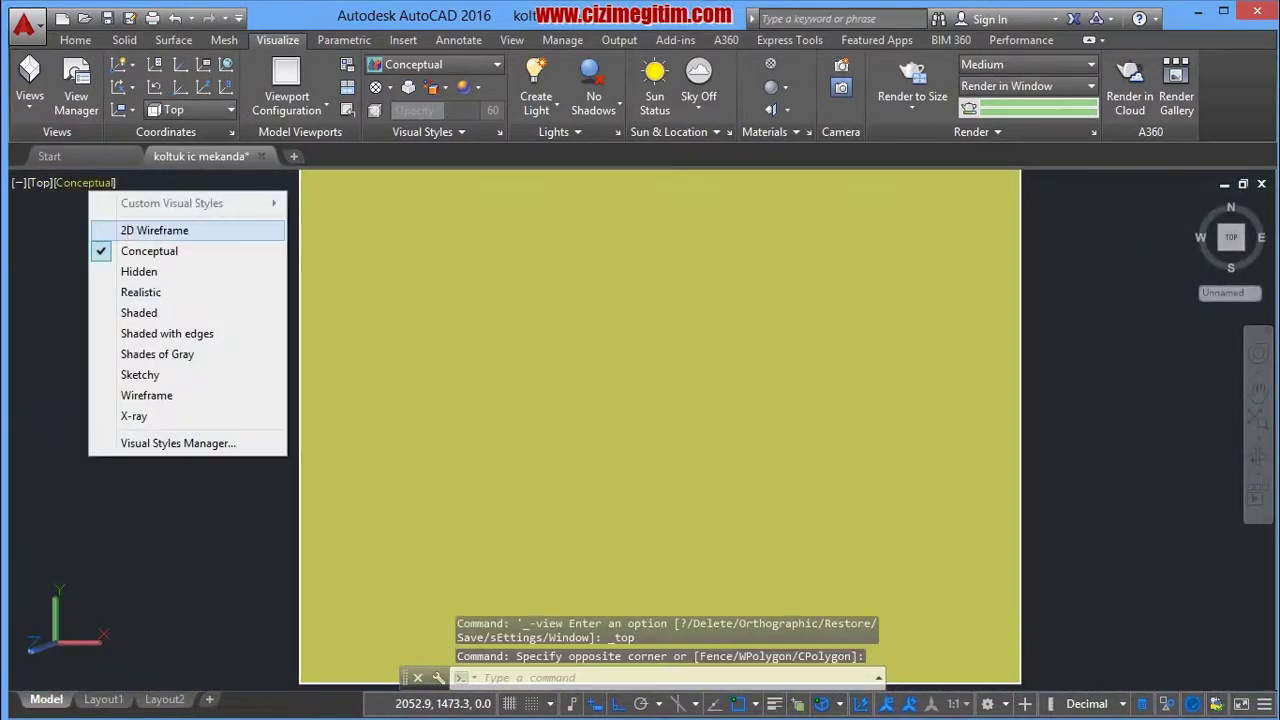
{"action": "left_click", "coordinate": [128, 230]}
{"action": "scroll", "coordinate": [775, 470], "scroll_direction": "up", "scroll_amount": 2}
{"action": "scroll", "coordinate": [695, 421], "scroll_direction": "down", "scroll_amount": 2}
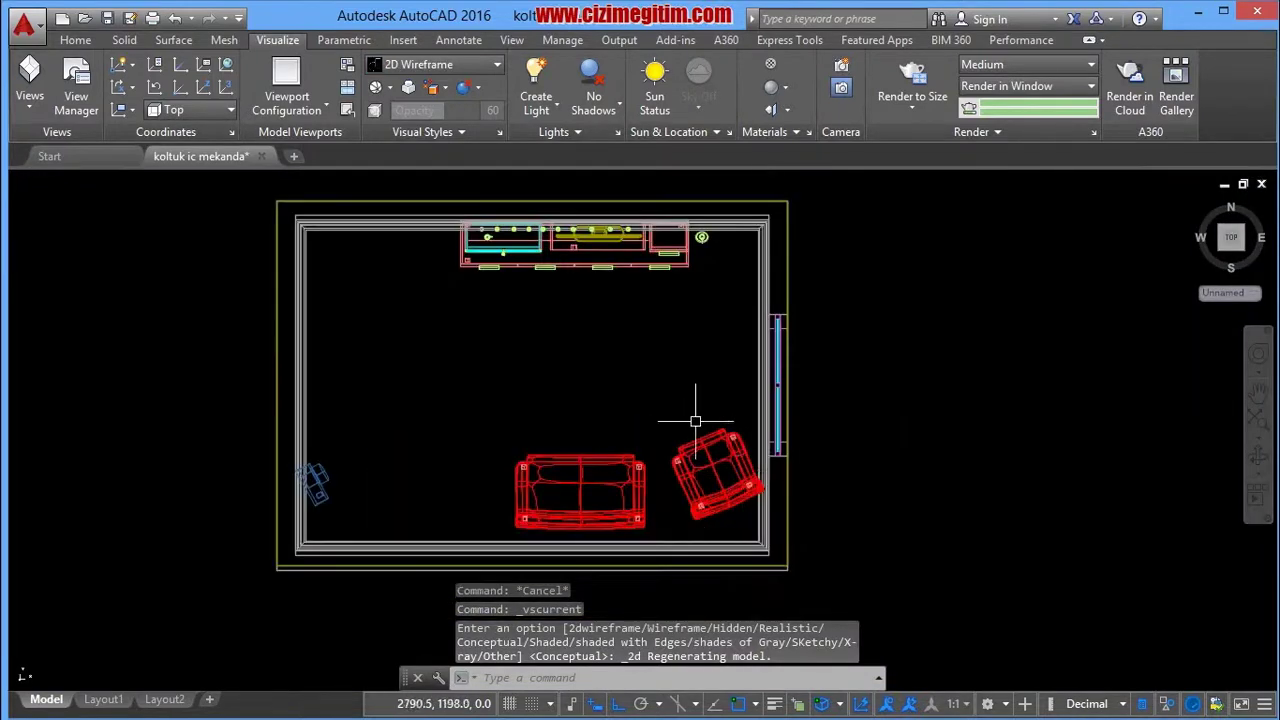
Select the right armchair and start rotating it, then cancel the rotation.
{"action": "left_click", "coordinate": [664, 409]}
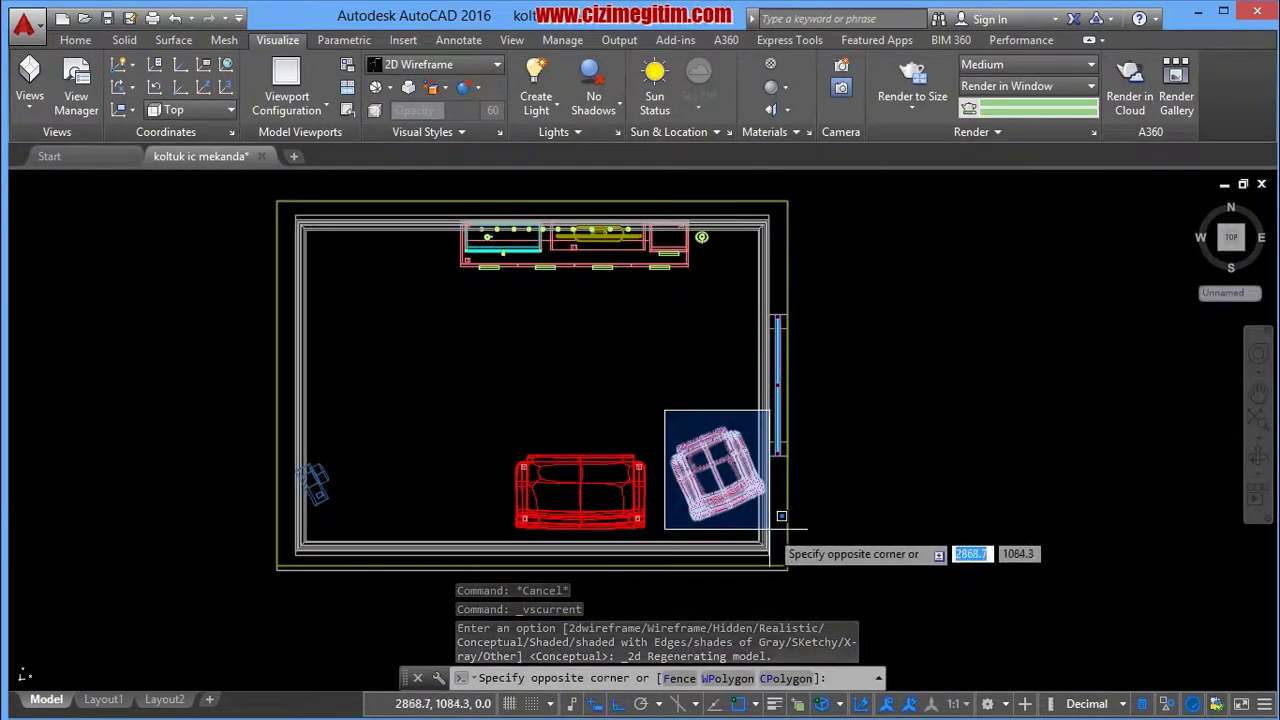
{"action": "left_click", "coordinate": [766, 526]}
{"action": "right_click", "coordinate": [631, 398]}
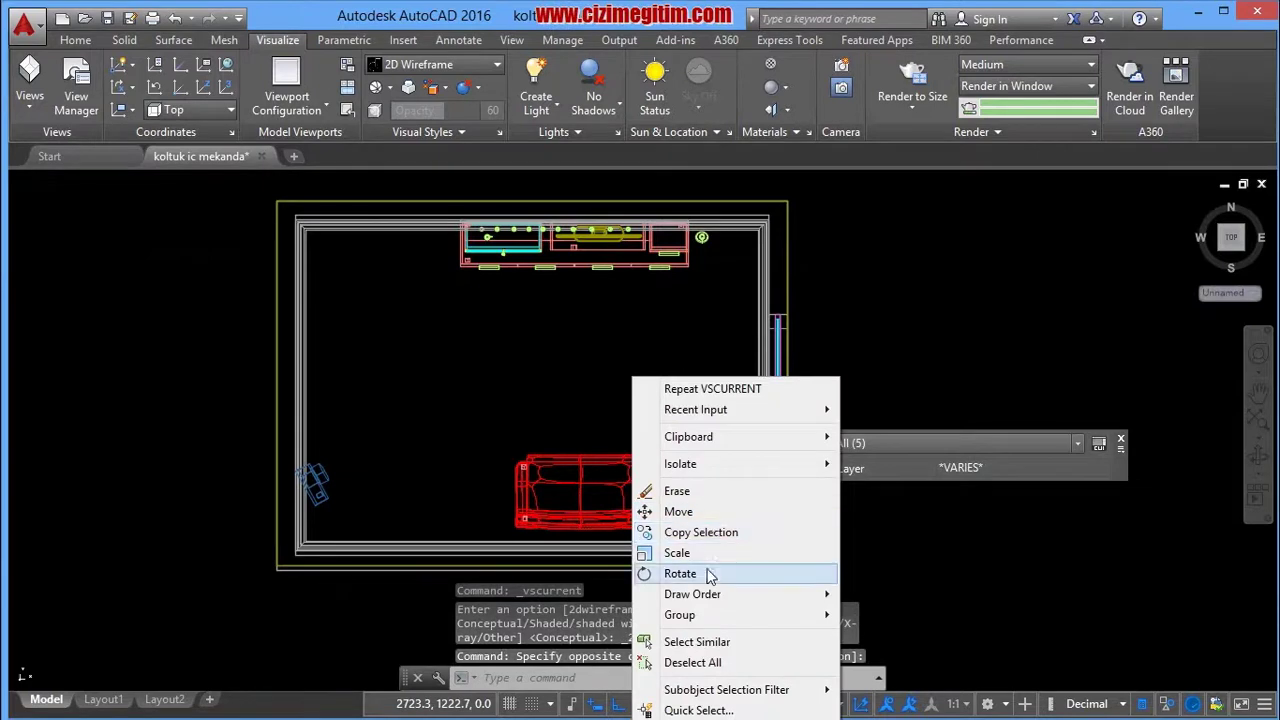
{"action": "left_click", "coordinate": [655, 572]}
{"action": "left_click", "coordinate": [722, 482]}
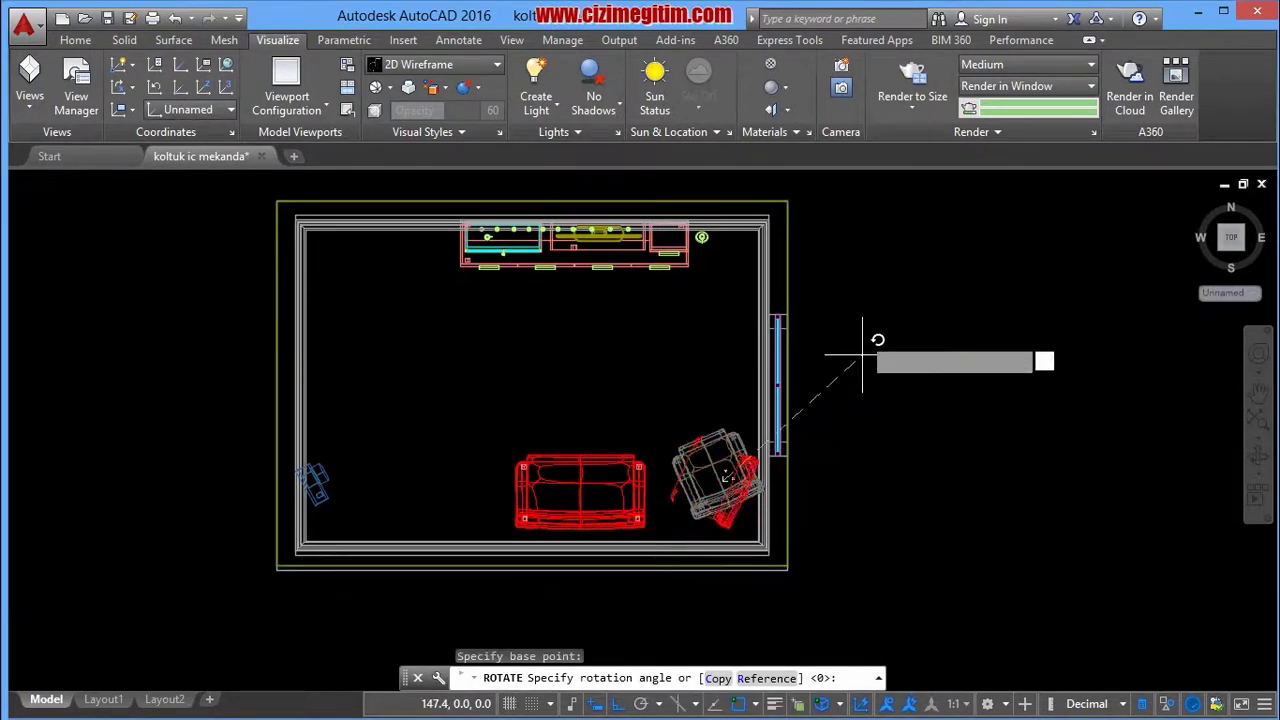
{"action": "key", "text": "F8"}
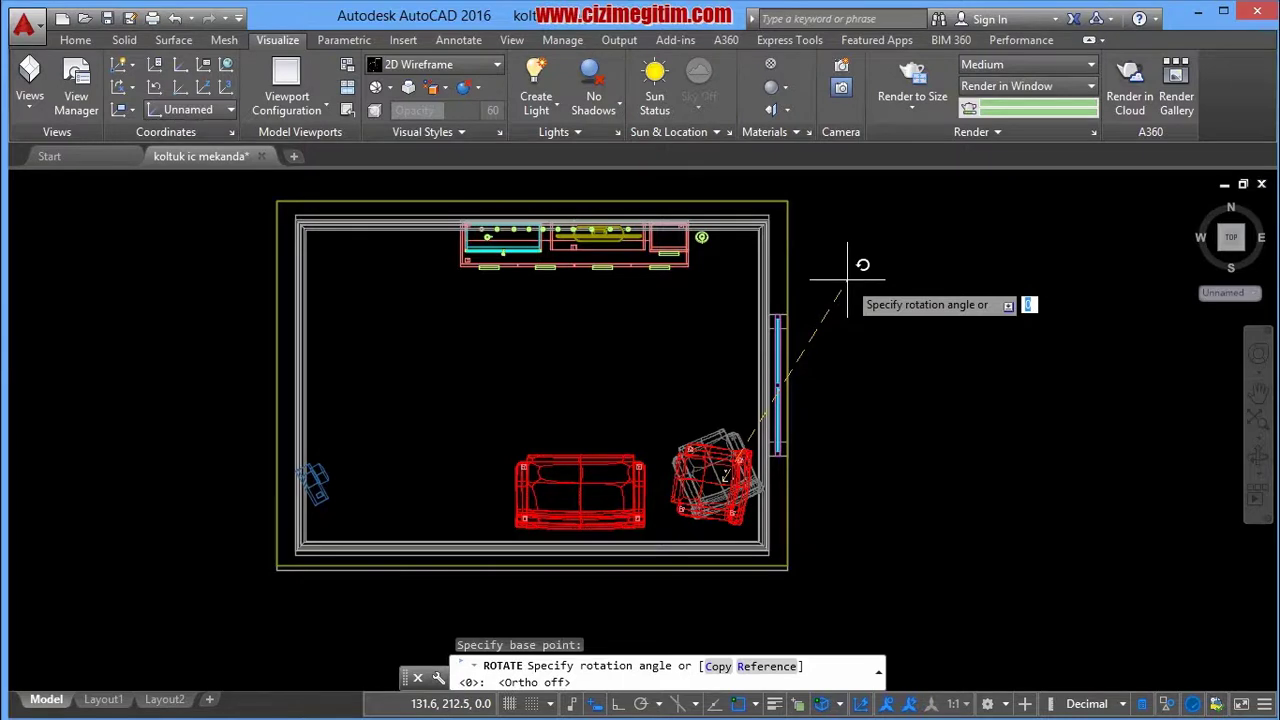
{"action": "key", "text": "Escape"}
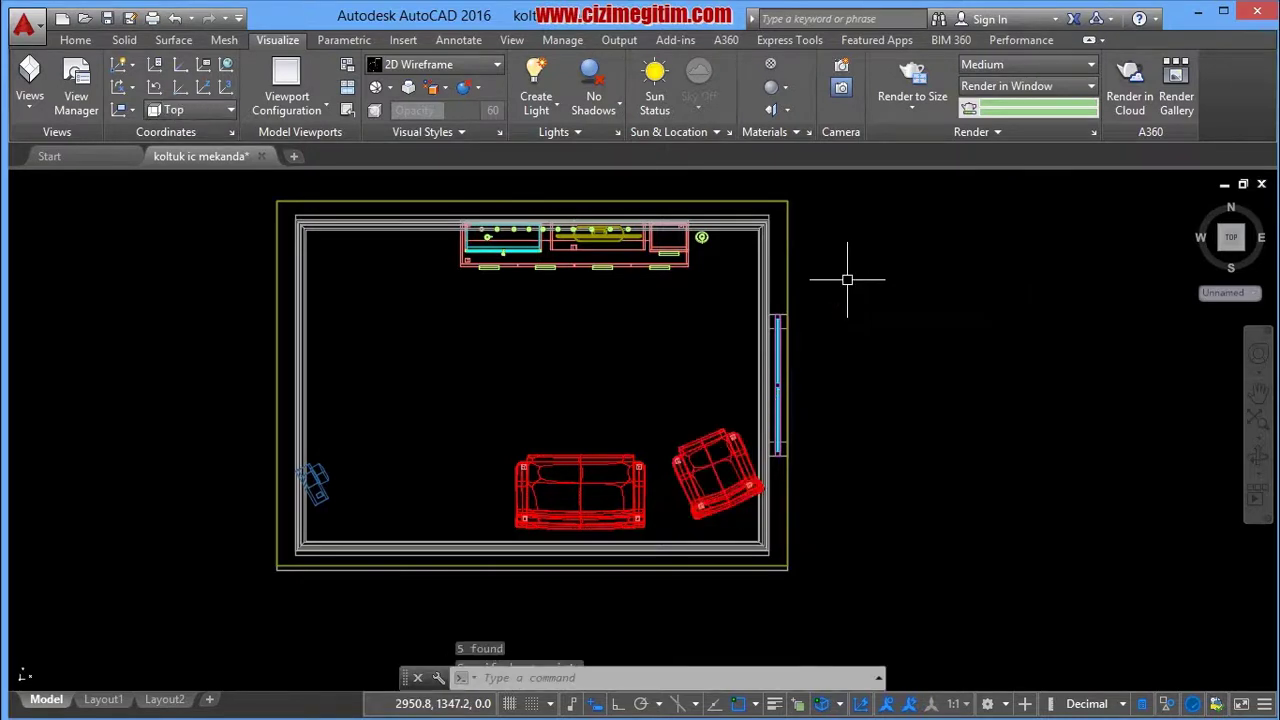
Move the right armchair straight left, out of the room, with Ortho on.
{"action": "middle_click_drag", "start_coordinate": [637, 475], "coordinate": [674, 455]}
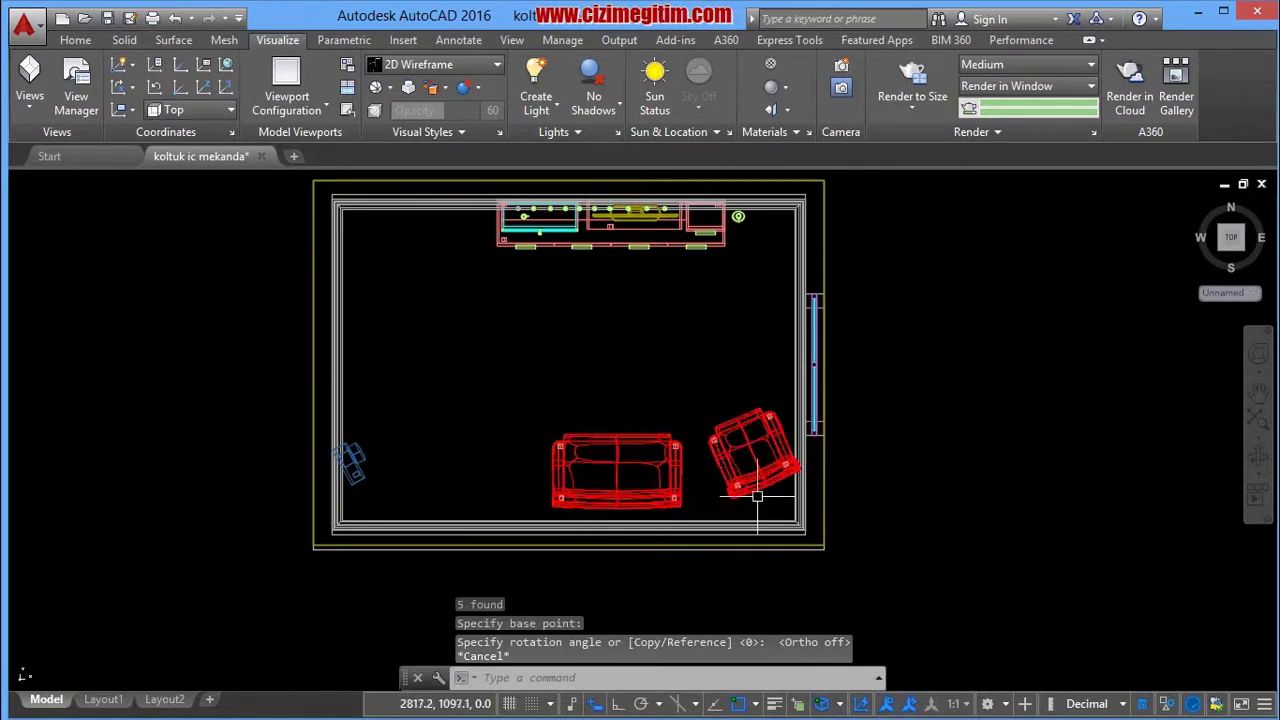
{"action": "left_click", "coordinate": [824, 492]}
{"action": "right_click", "coordinate": [848, 490]}
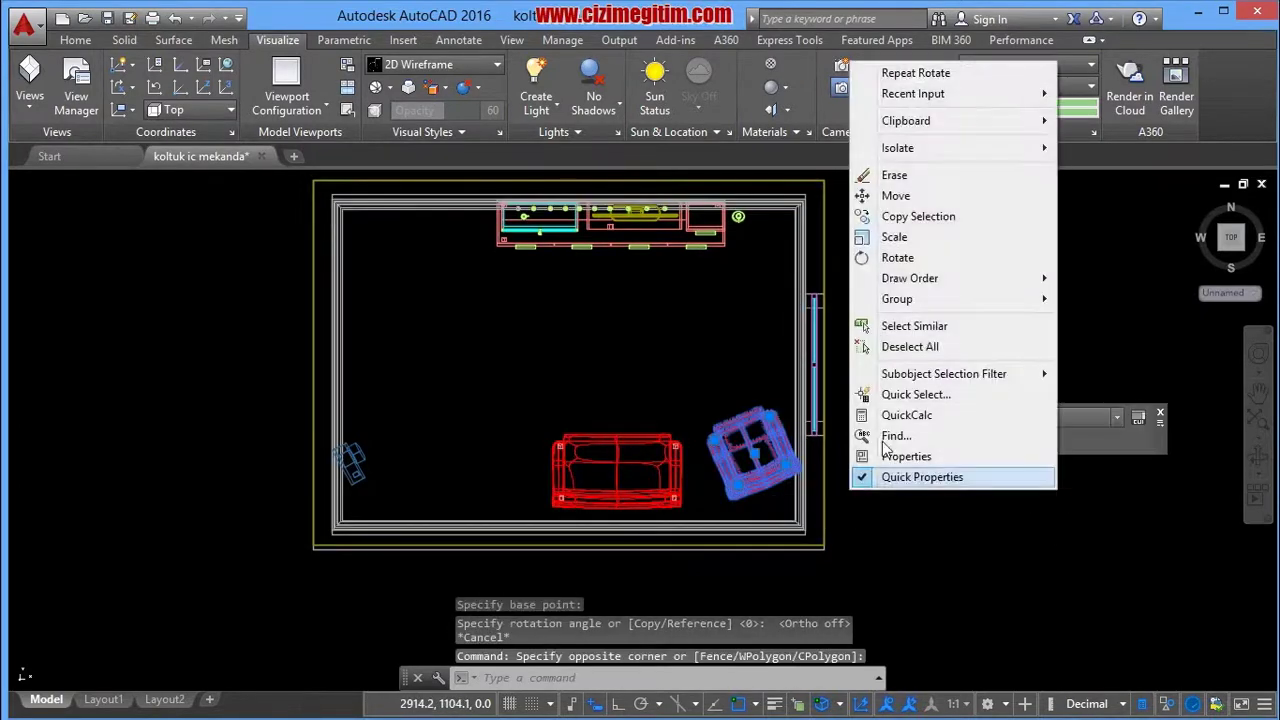
{"action": "left_click", "coordinate": [940, 194]}
{"action": "left_click", "coordinate": [975, 500]}
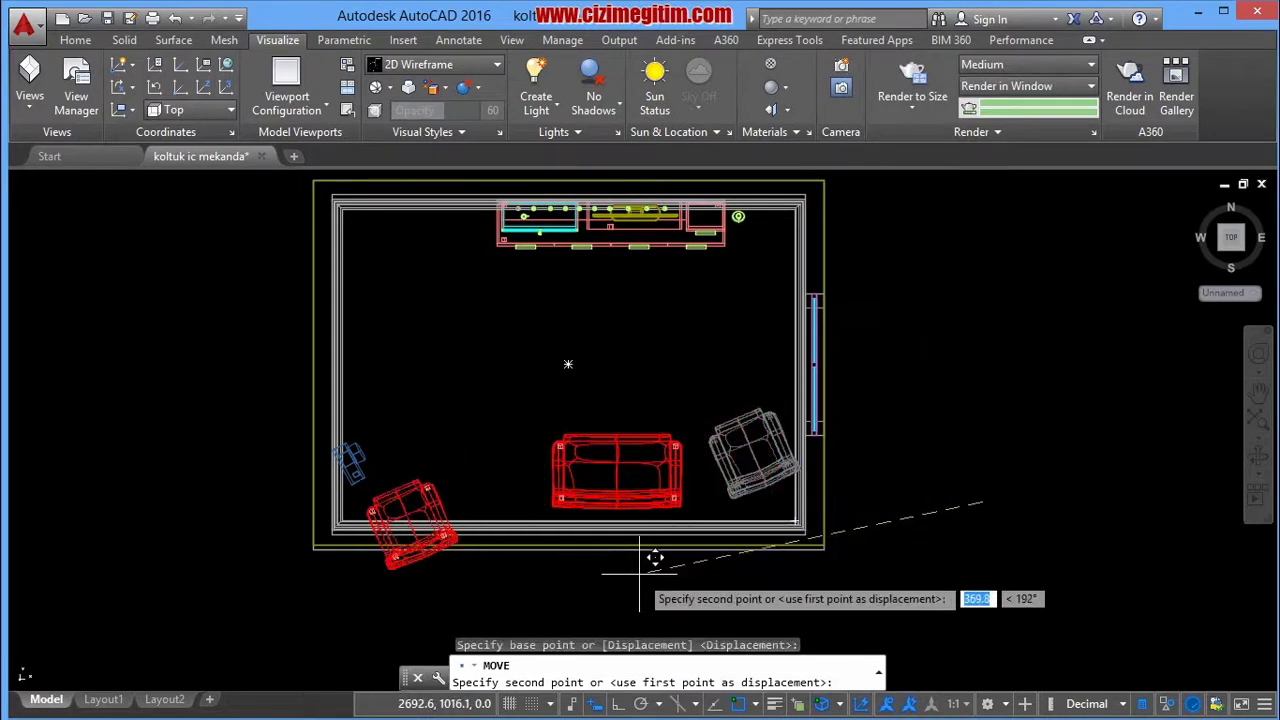
{"action": "scroll", "coordinate": [520, 520], "scroll_direction": "down", "scroll_amount": 5}
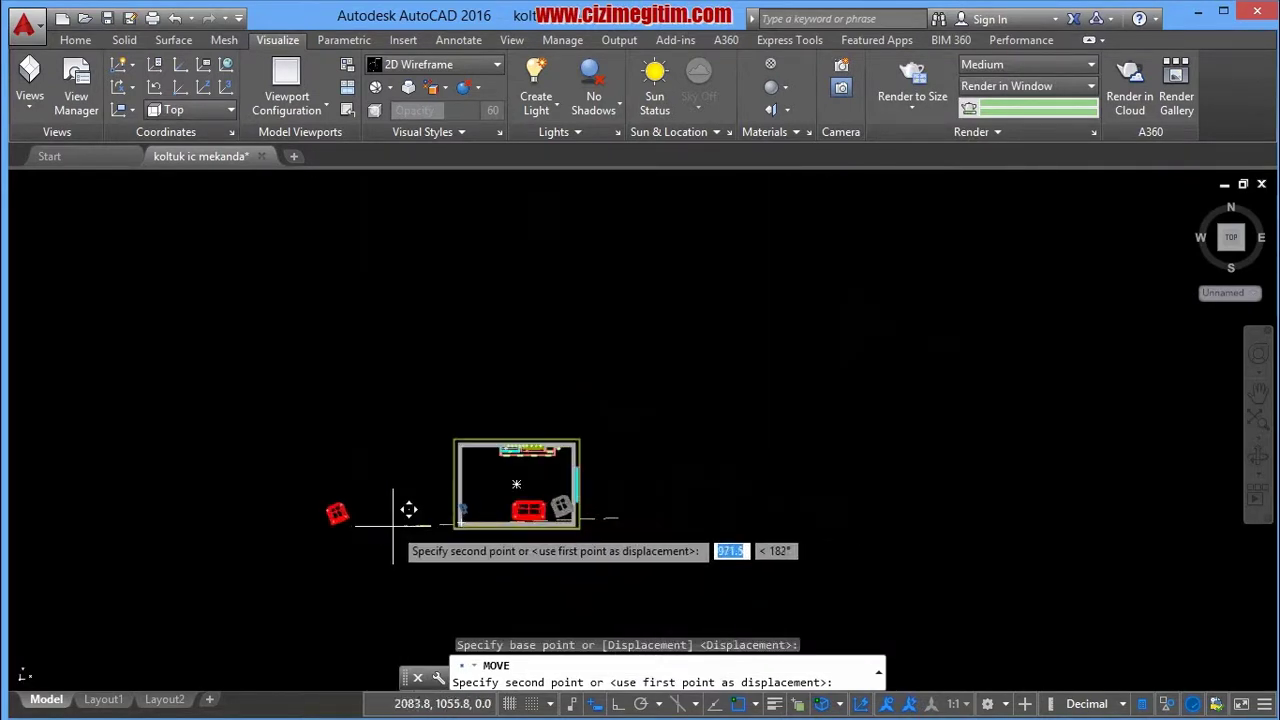
{"action": "key", "text": "F8"}
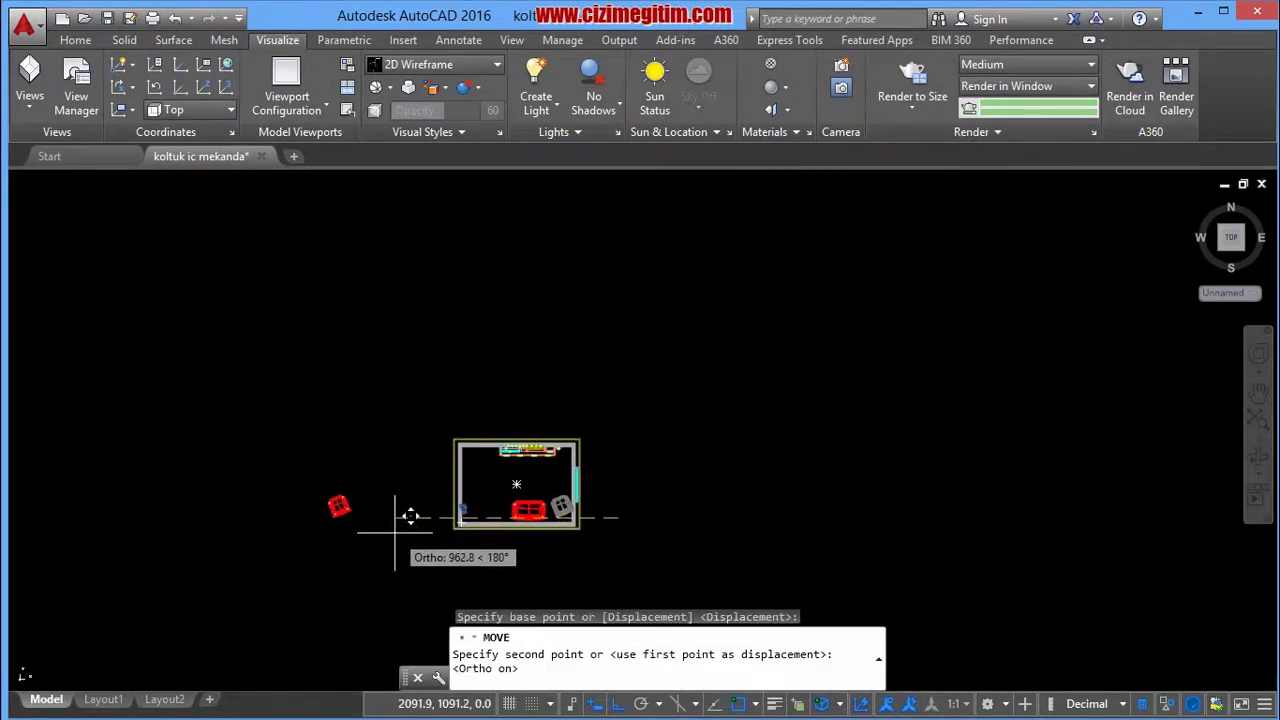
{"action": "scroll", "coordinate": [410, 515], "scroll_direction": "up", "scroll_amount": 2}
{"action": "left_click", "coordinate": [434, 541]}
Rotate the sofa 90 degrees so it stands upright in the plan.
{"action": "scroll", "coordinate": [657, 491], "scroll_direction": "up", "scroll_amount": 4}
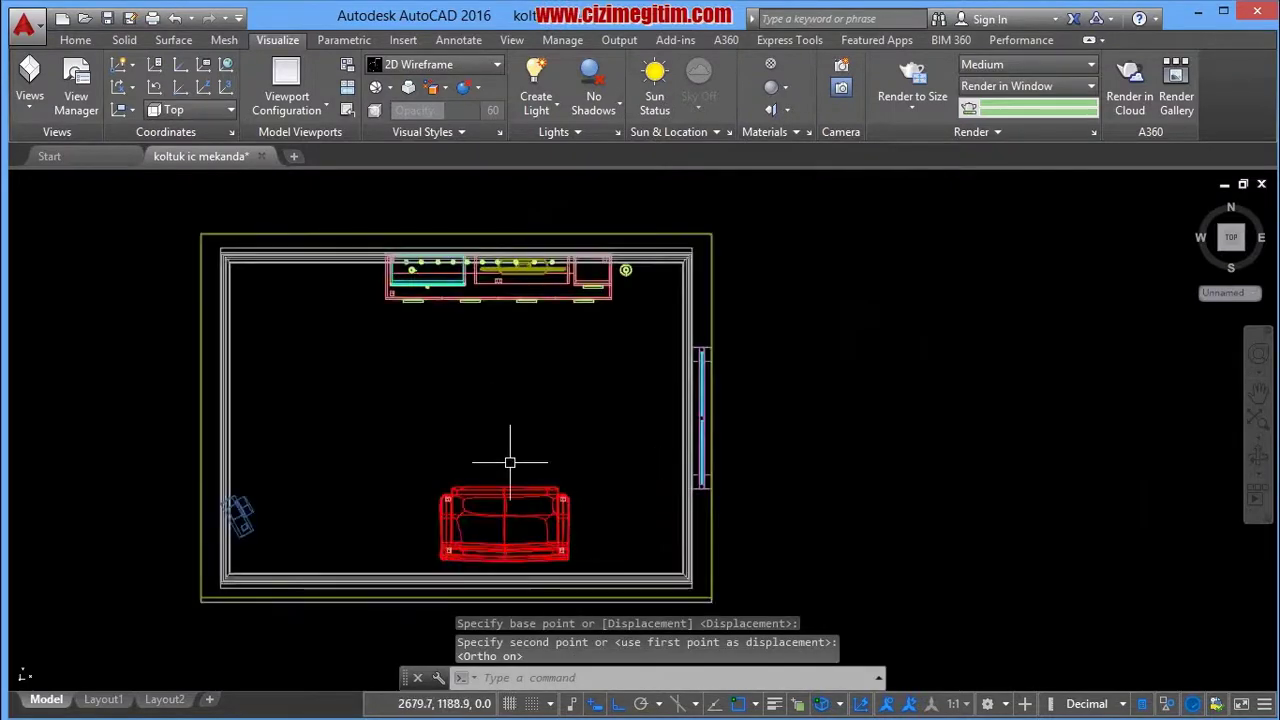
{"action": "left_click", "coordinate": [427, 458]}
{"action": "left_click", "coordinate": [589, 566]}
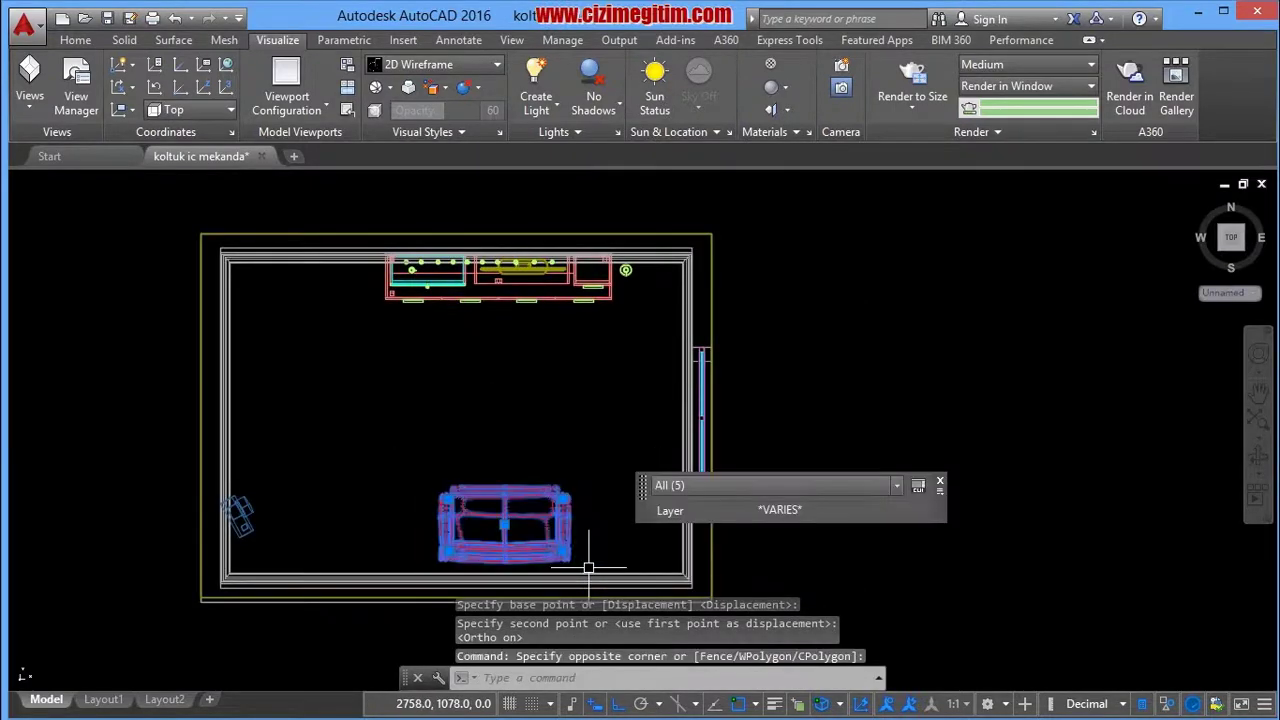
{"action": "right_click", "coordinate": [502, 487]}
{"action": "left_click", "coordinate": [583, 249]}
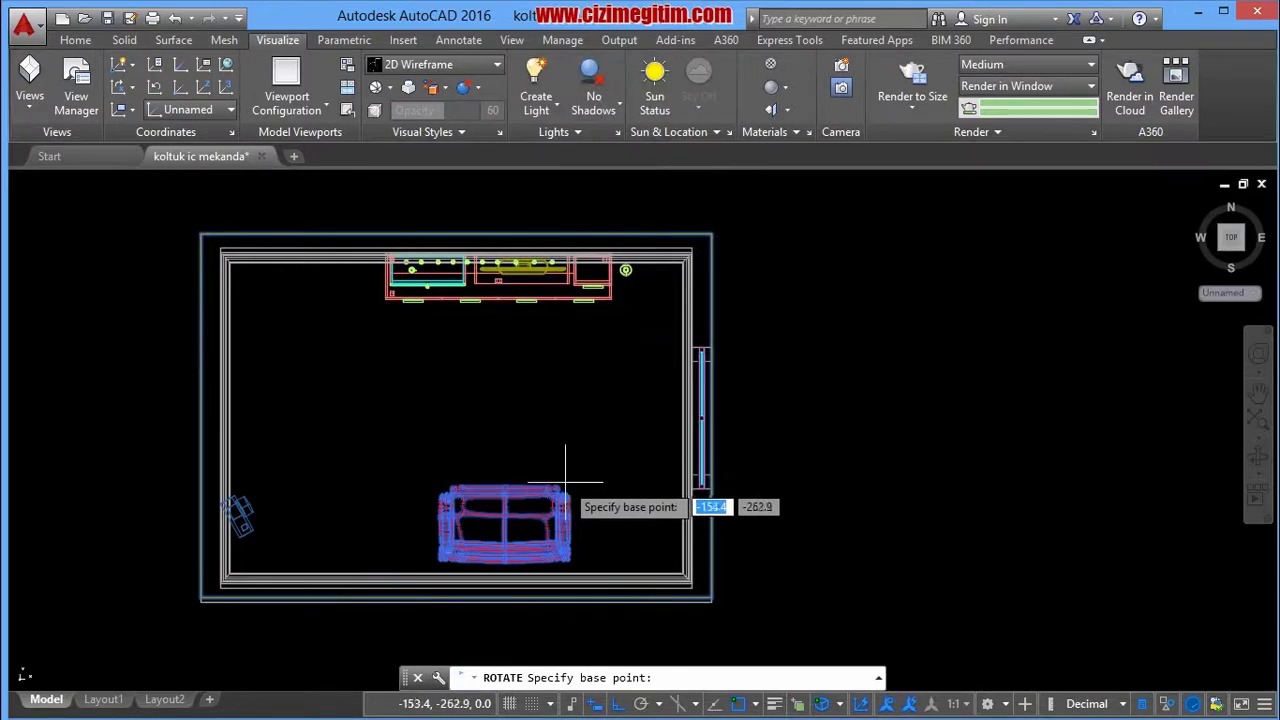
{"action": "left_click", "coordinate": [565, 483]}
{"action": "left_click", "coordinate": [551, 403]}
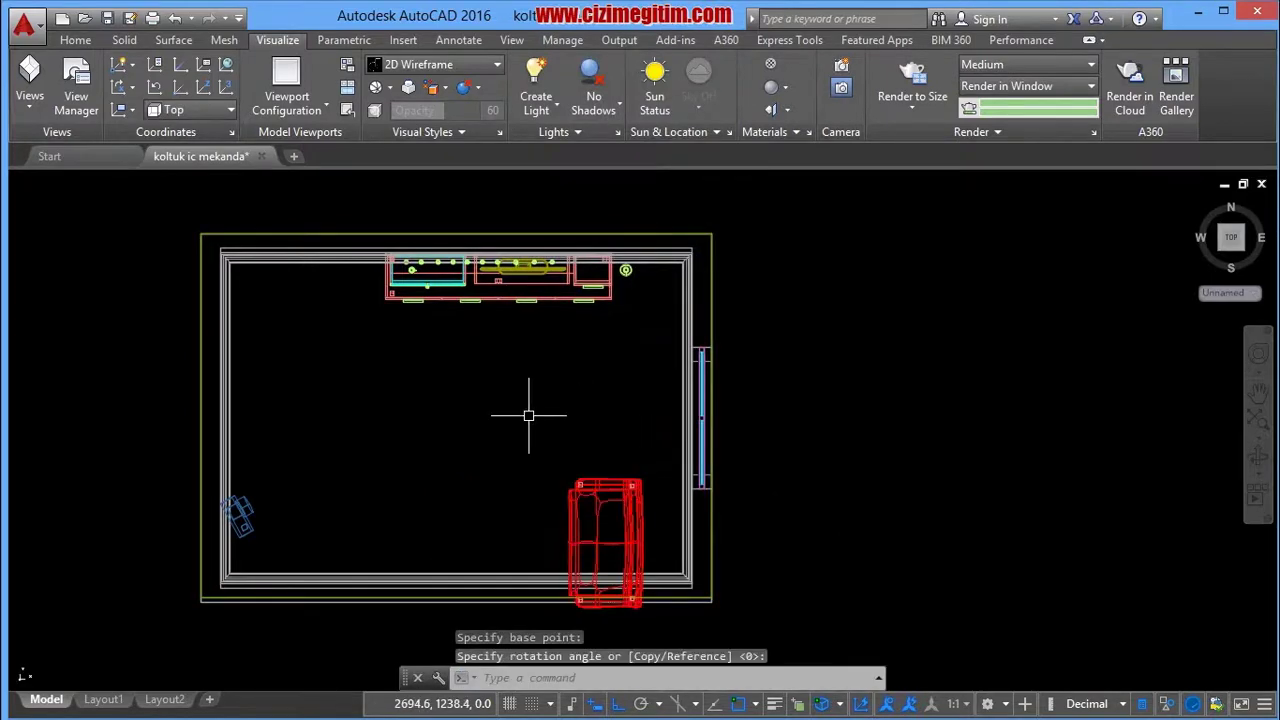
Move the rotated sofa higher, up along the right wall.
{"action": "left_click", "coordinate": [528, 415]}
{"action": "left_click", "coordinate": [672, 625]}
{"action": "right_click", "coordinate": [509, 451]}
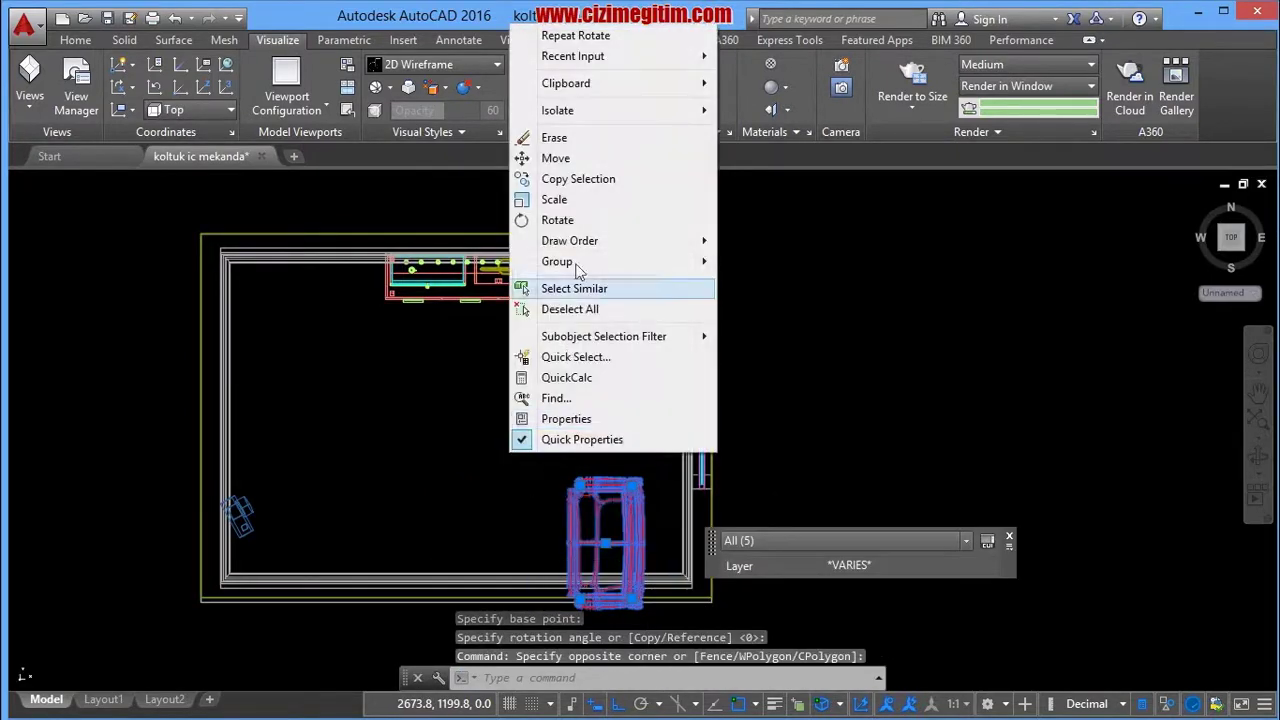
{"action": "left_click", "coordinate": [556, 158]}
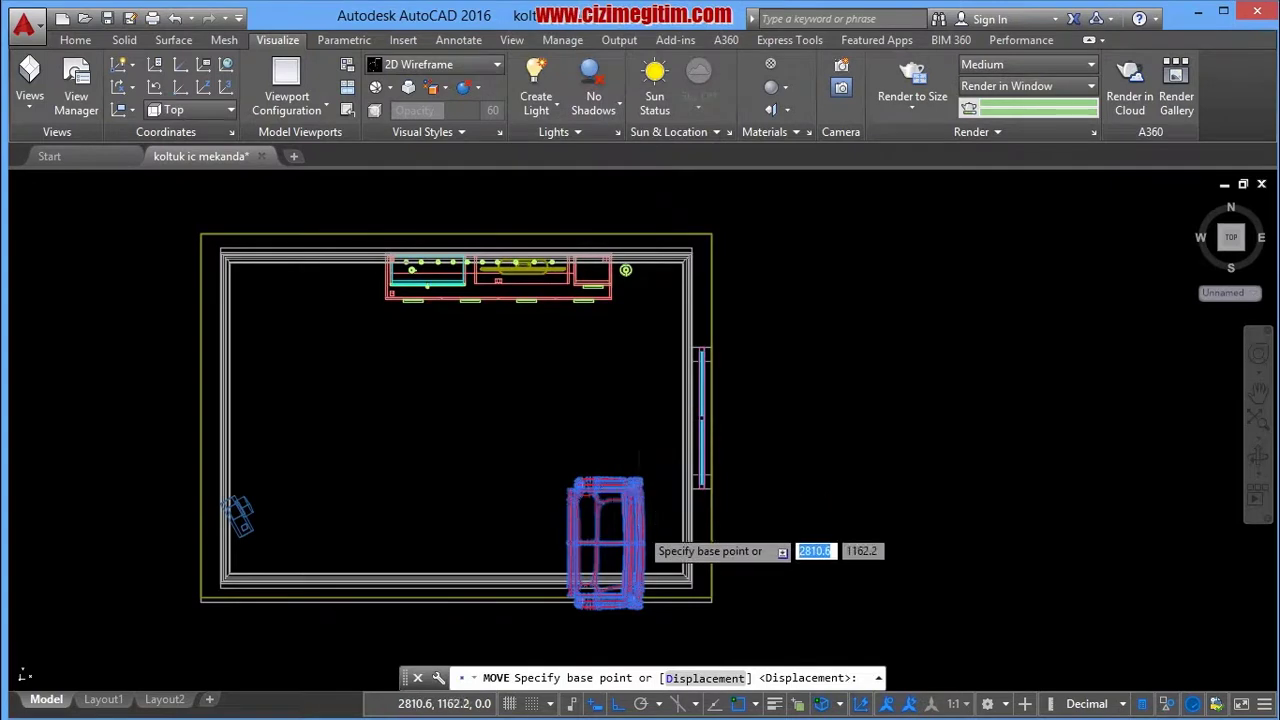
{"action": "left_click", "coordinate": [643, 540]}
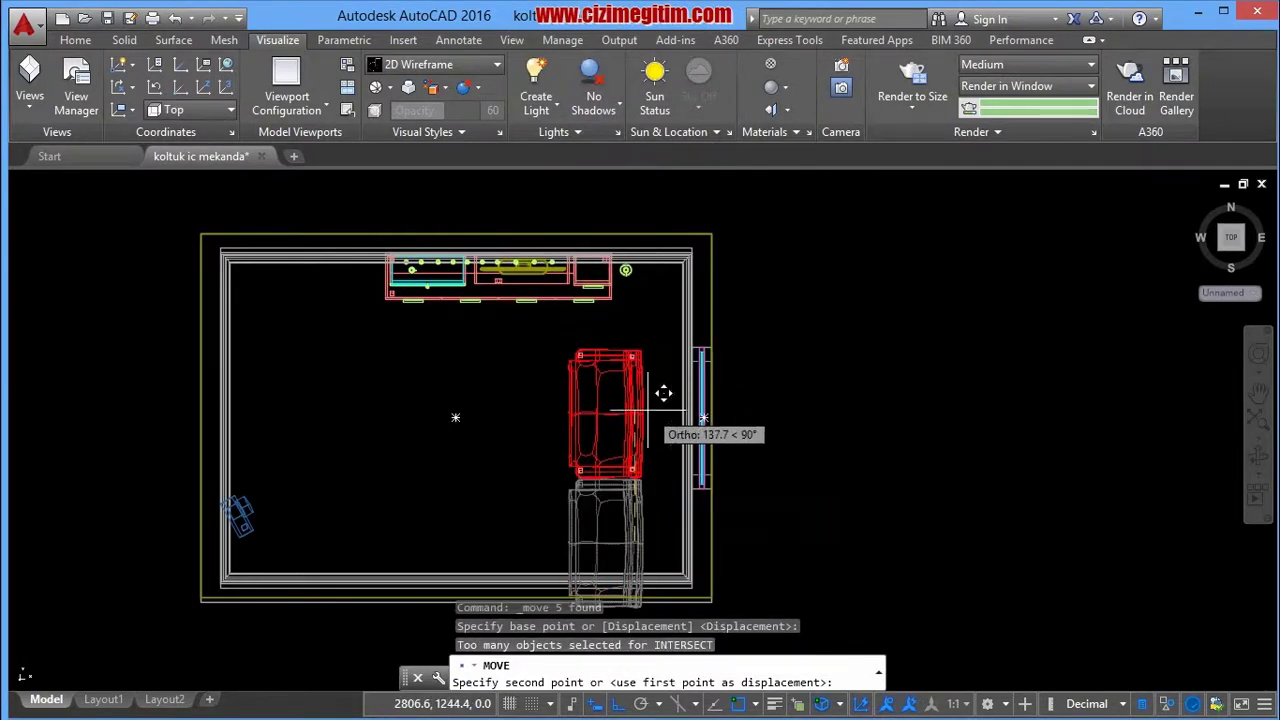
{"action": "left_click", "coordinate": [641, 408]}
Shift the sofa right so it sits flush against the right wall beside the window.
{"action": "left_click", "coordinate": [572, 338]}
{"action": "left_click", "coordinate": [665, 490]}
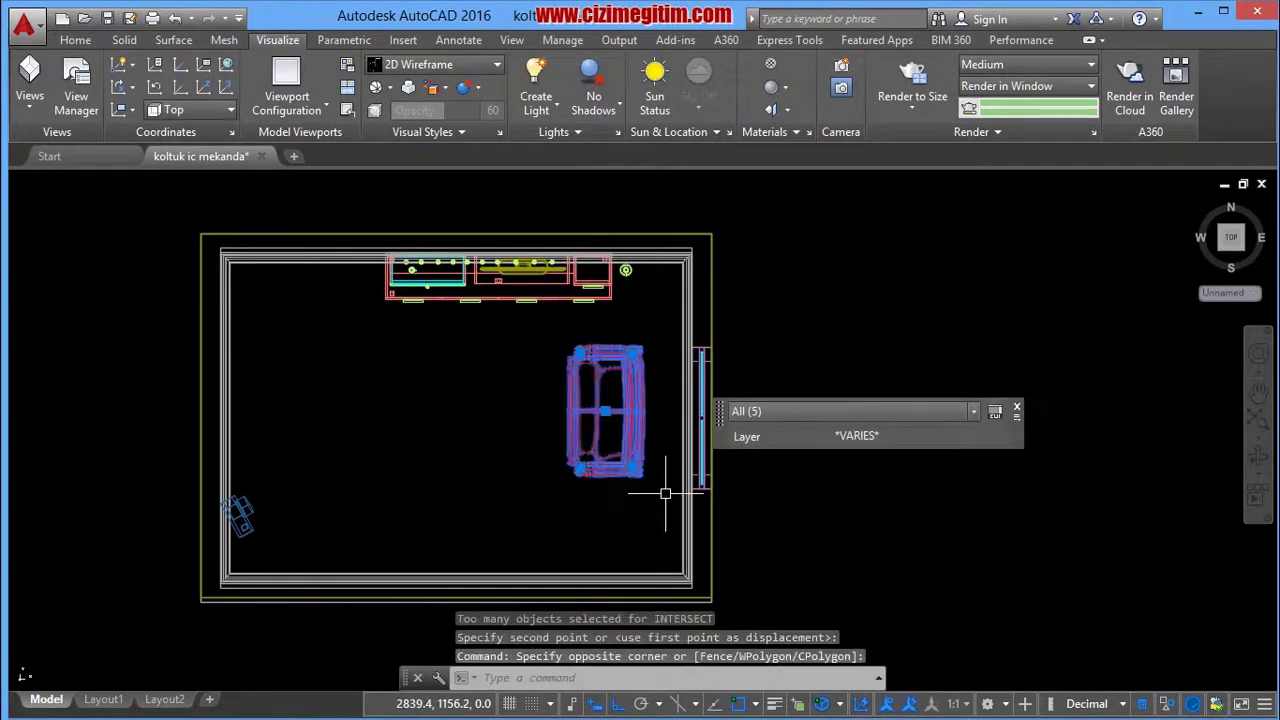
{"action": "right_click", "coordinate": [666, 492]}
{"action": "left_click", "coordinate": [712, 199]}
{"action": "left_click", "coordinate": [775, 413]}
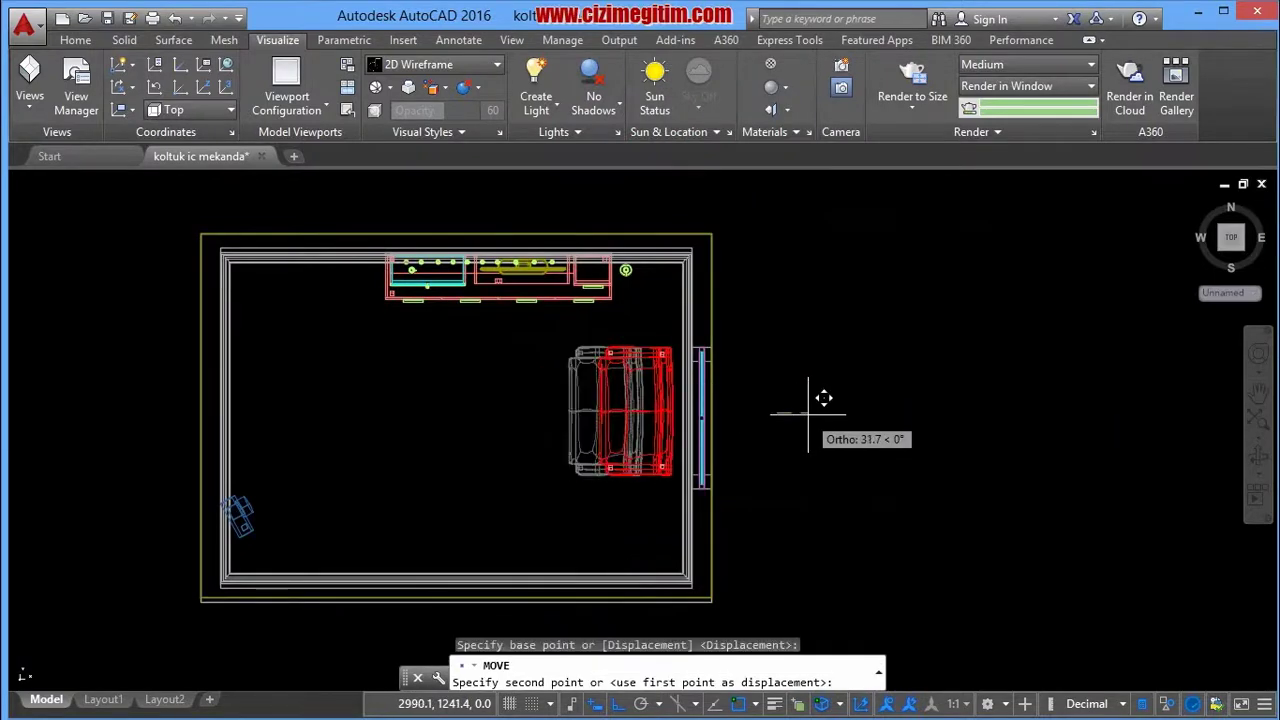
{"action": "left_click", "coordinate": [760, 420]}
{"action": "scroll", "coordinate": [760, 420], "scroll_direction": "down", "scroll_amount": 3}
Move the red armchair from outside the room to its lower right, near the sofa, then recentre the plan.
{"action": "middle_click_drag", "start_coordinate": [110, 445], "coordinate": [222, 421]}
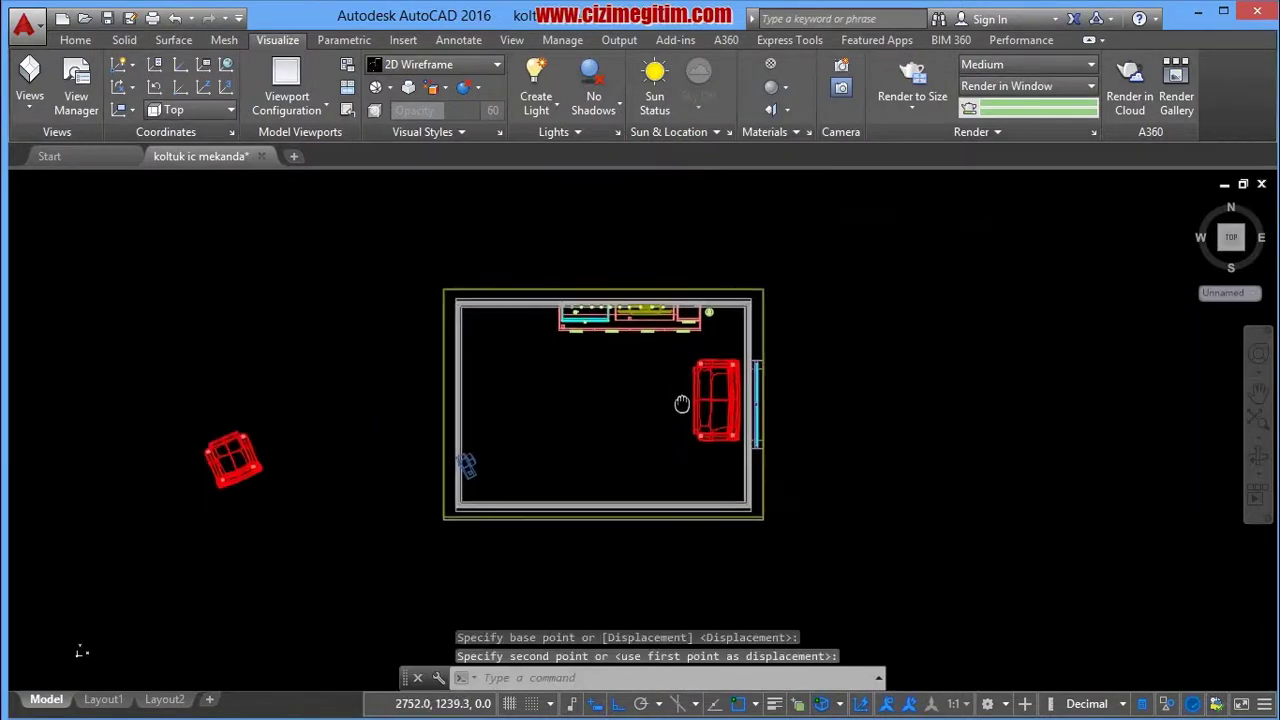
{"action": "left_click", "coordinate": [221, 420]}
{"action": "left_click", "coordinate": [334, 510]}
{"action": "right_click", "coordinate": [331, 526]}
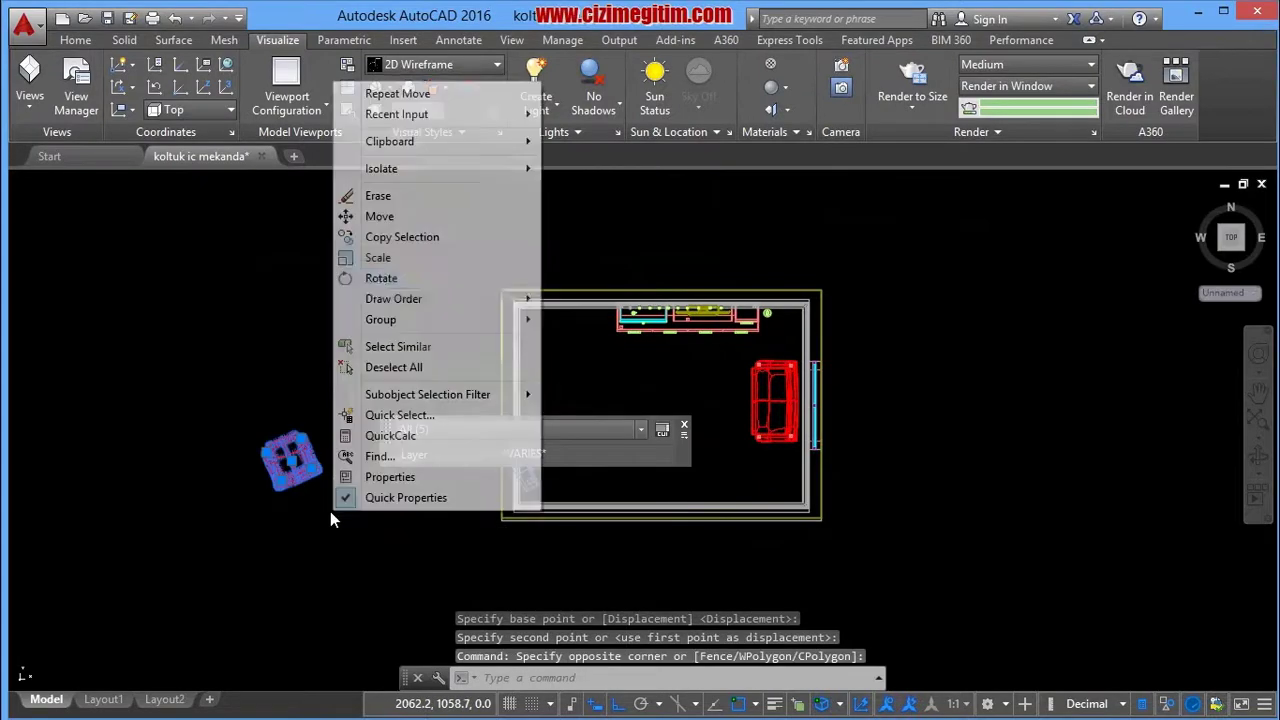
{"action": "left_click", "coordinate": [390, 216]}
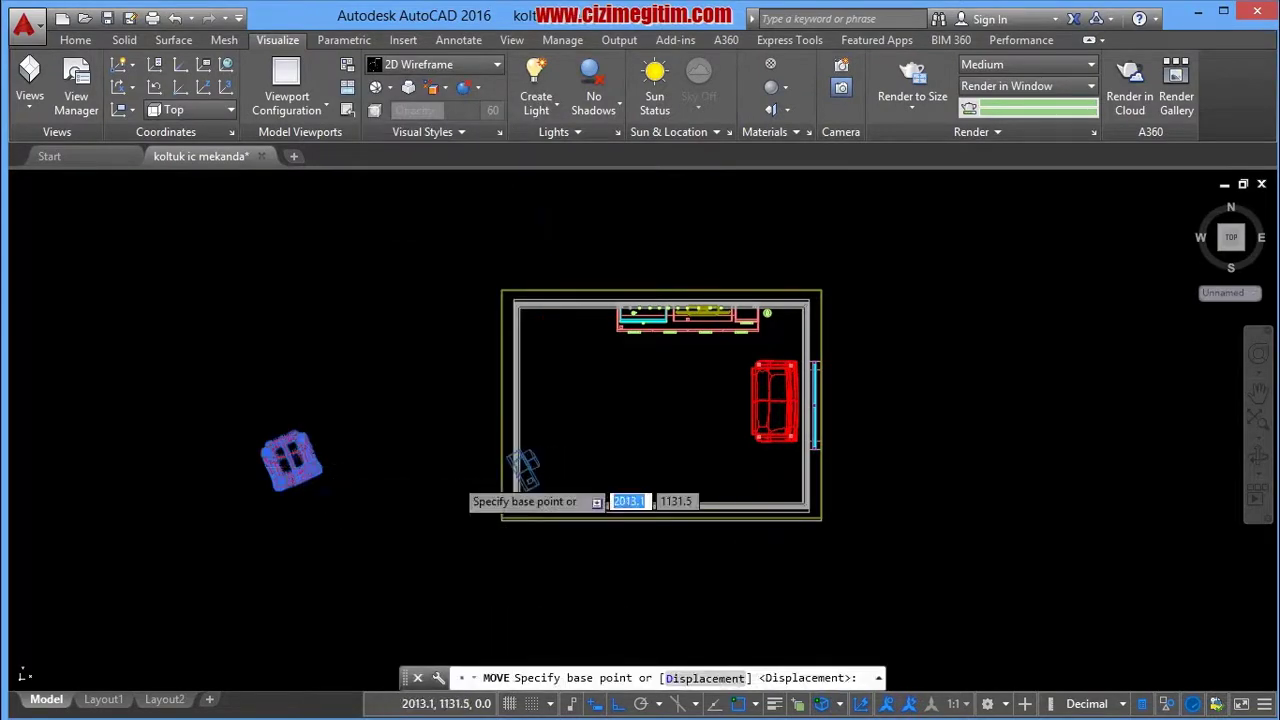
{"action": "left_click", "coordinate": [300, 480]}
{"action": "scroll", "coordinate": [710, 456], "scroll_direction": "up", "scroll_amount": 4}
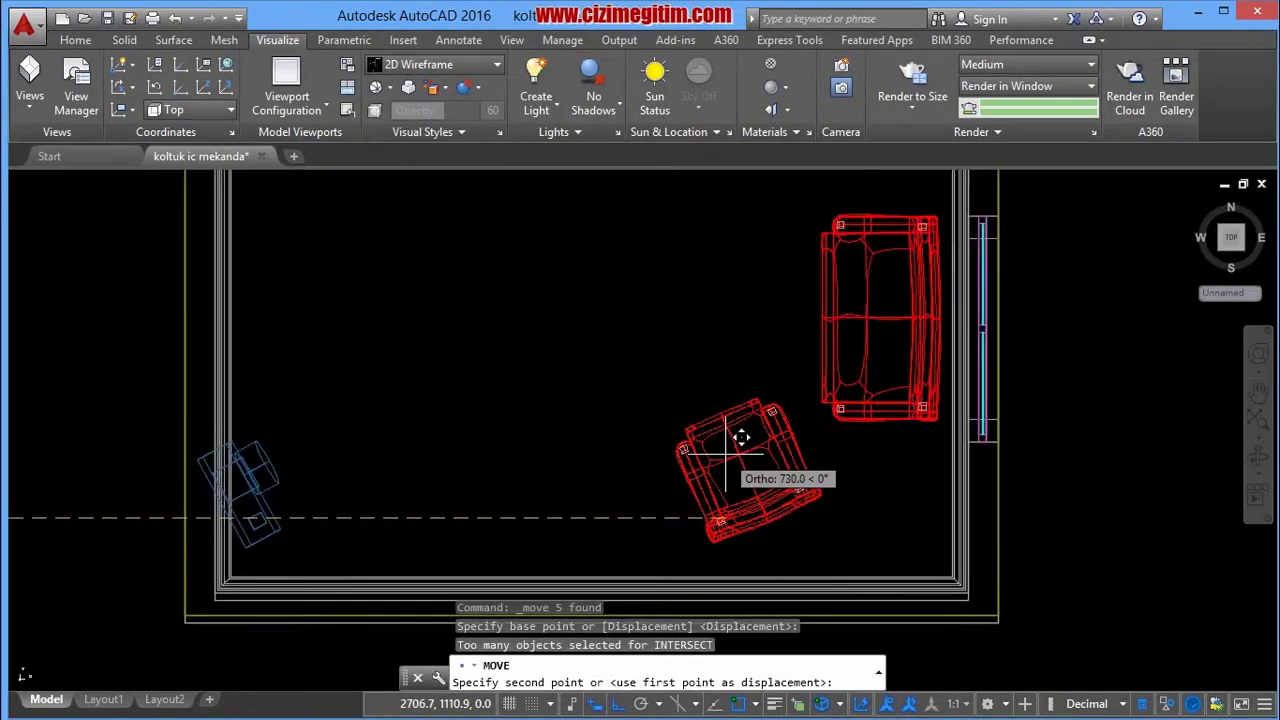
{"action": "left_click", "coordinate": [730, 455]}
{"action": "scroll", "coordinate": [725, 450], "scroll_direction": "down", "scroll_amount": 5}
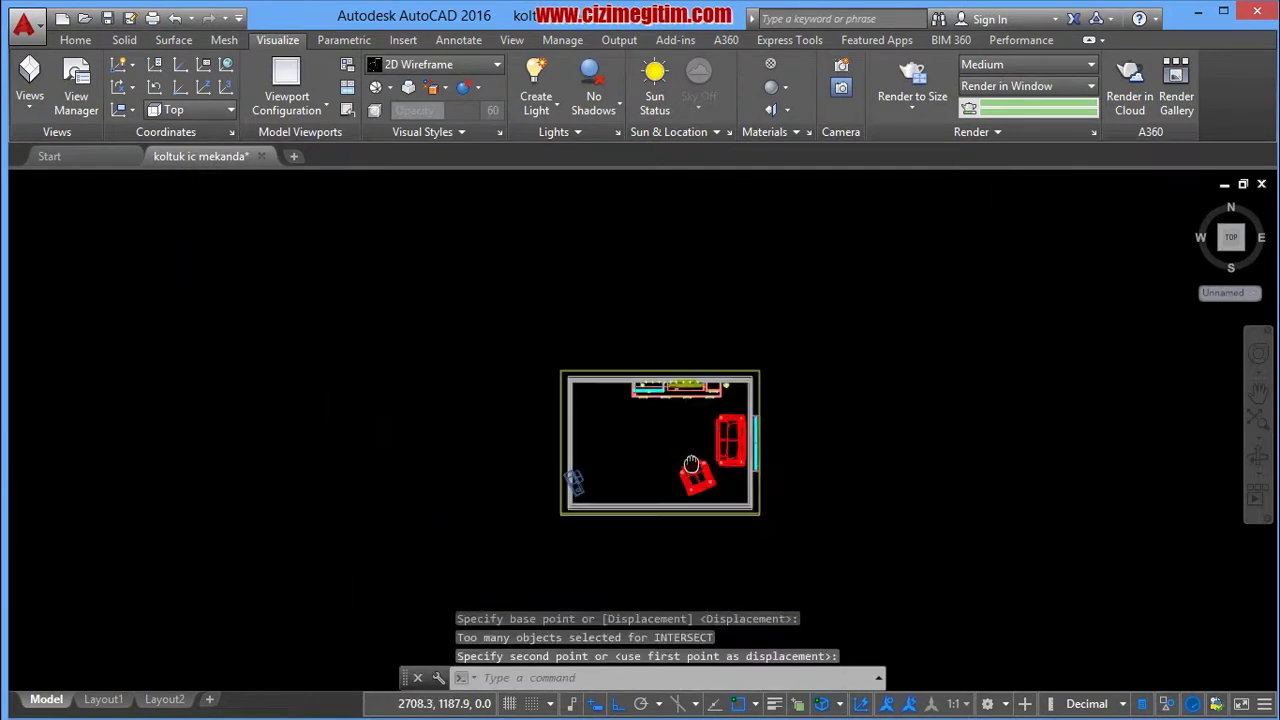
{"action": "scroll", "coordinate": [720, 441], "scroll_direction": "up", "scroll_amount": 3}
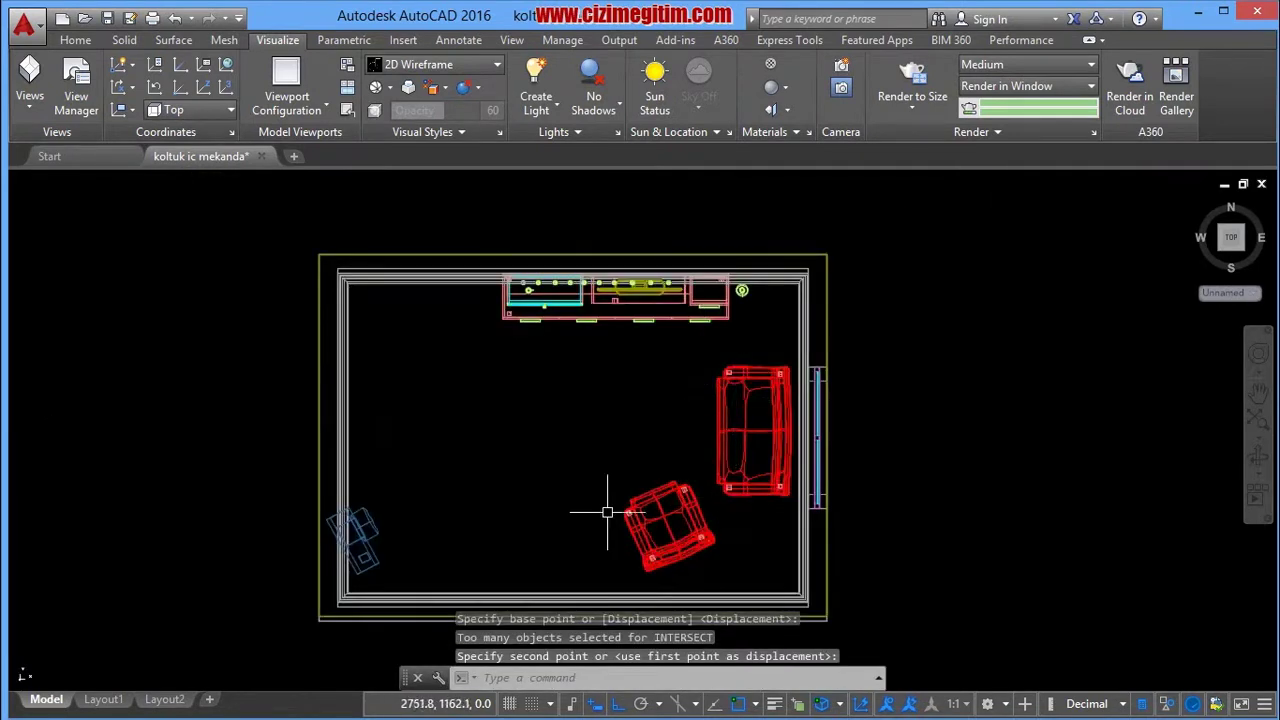
{"action": "mouse_move", "coordinate": [607, 512]}
{"action": "middle_mouse_down"}
{"action": "mouse_move", "coordinate": [663, 457]}
{"action": "mouse_move", "coordinate": [651, 480]}
{"action": "middle_mouse_up"}
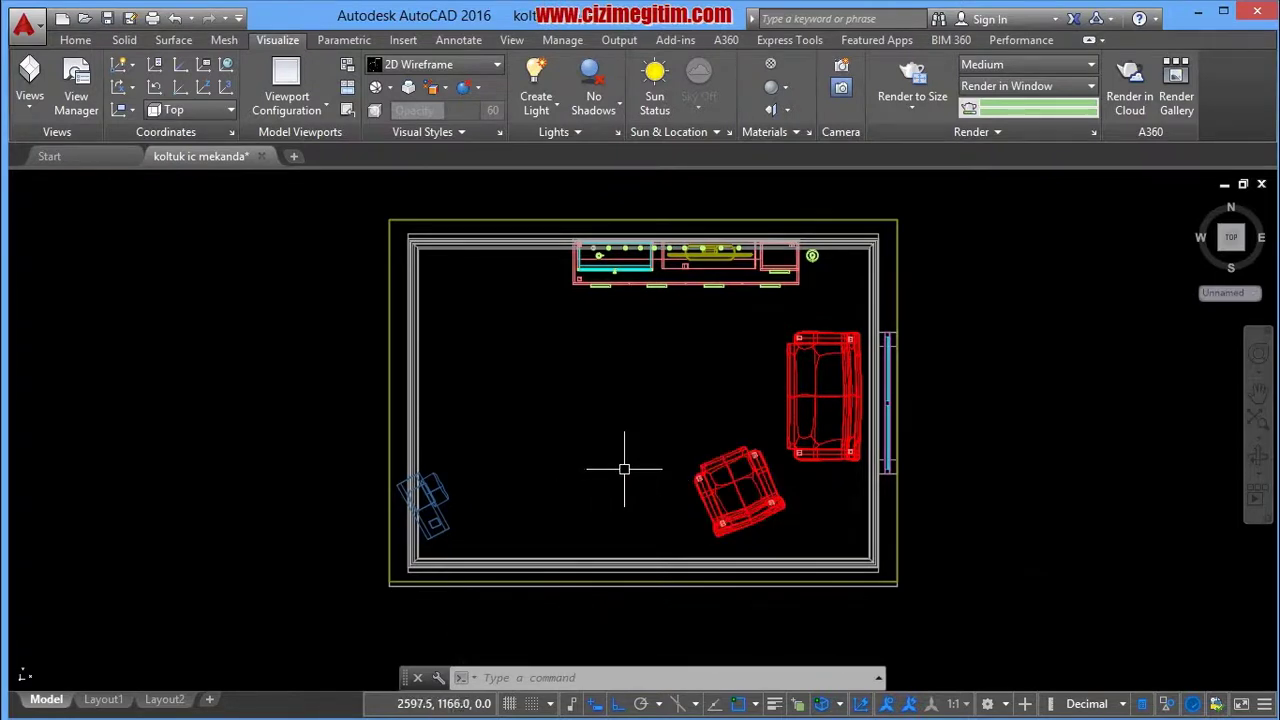
{"action": "middle_click_drag", "start_coordinate": [649, 427], "coordinate": [673, 443]}
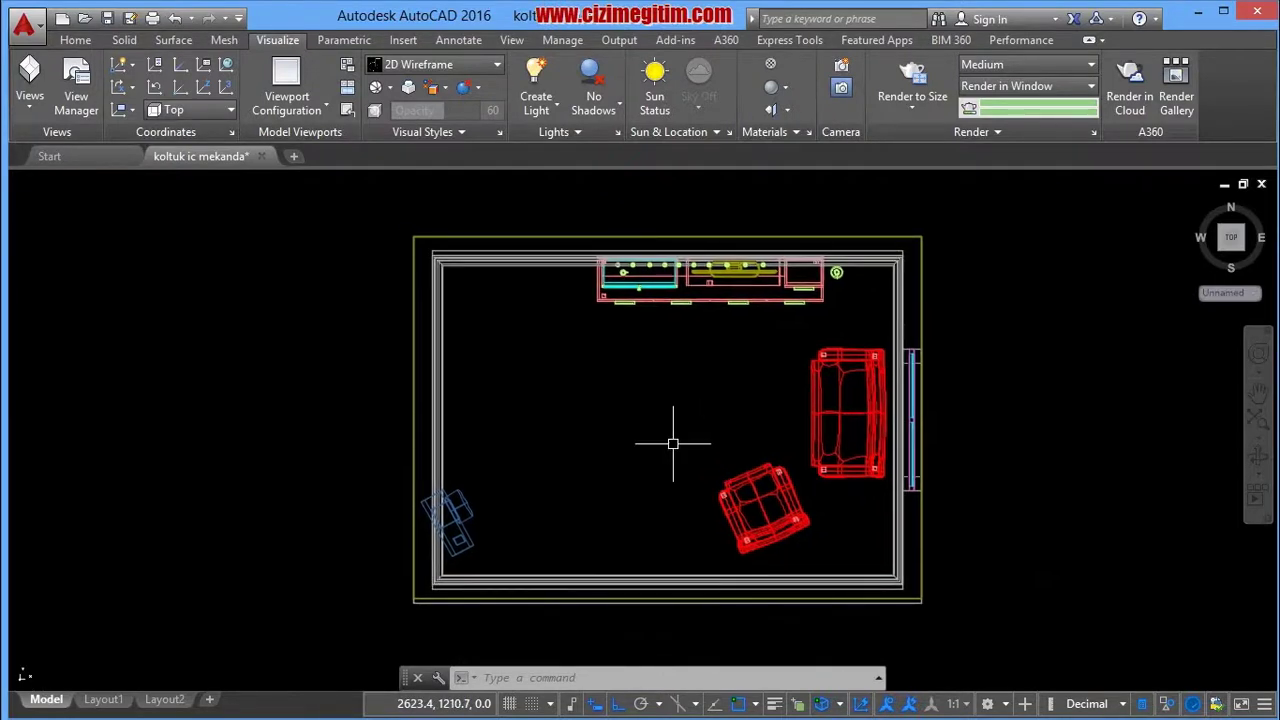
Preview what the room camera sees of the furniture.
{"action": "left_click", "coordinate": [456, 510]}
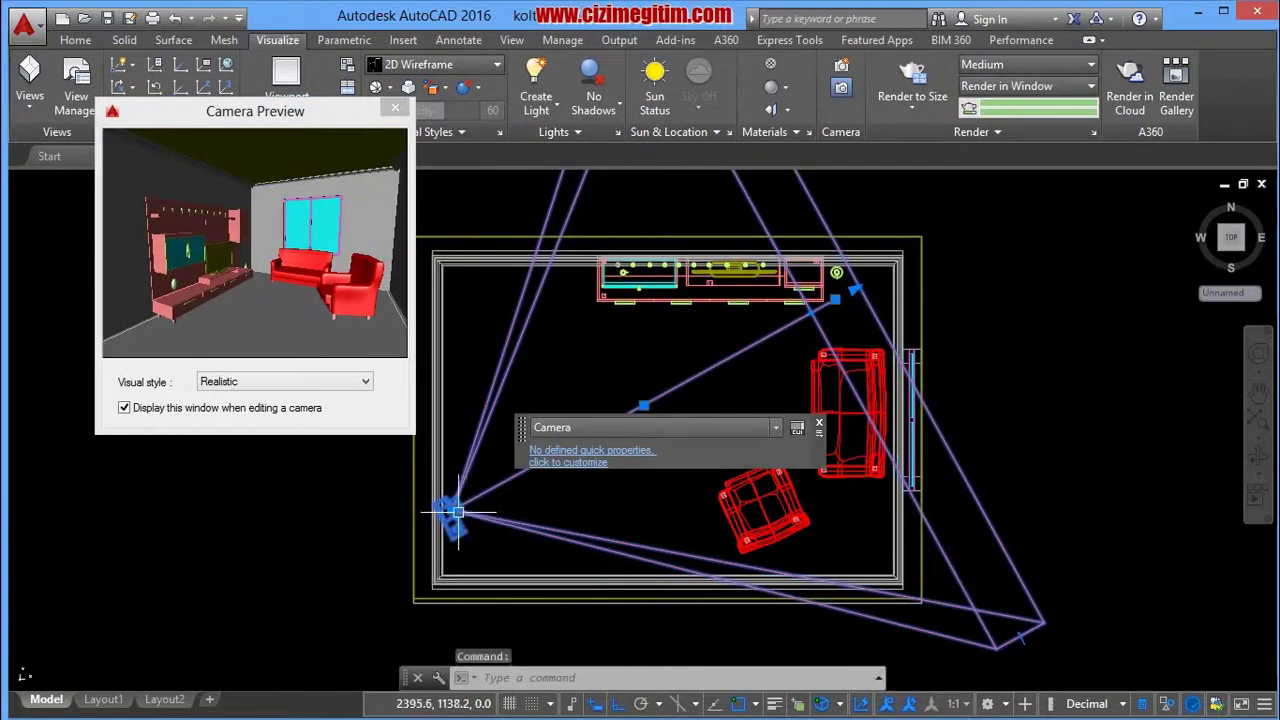
{"action": "key", "text": "Escape"}
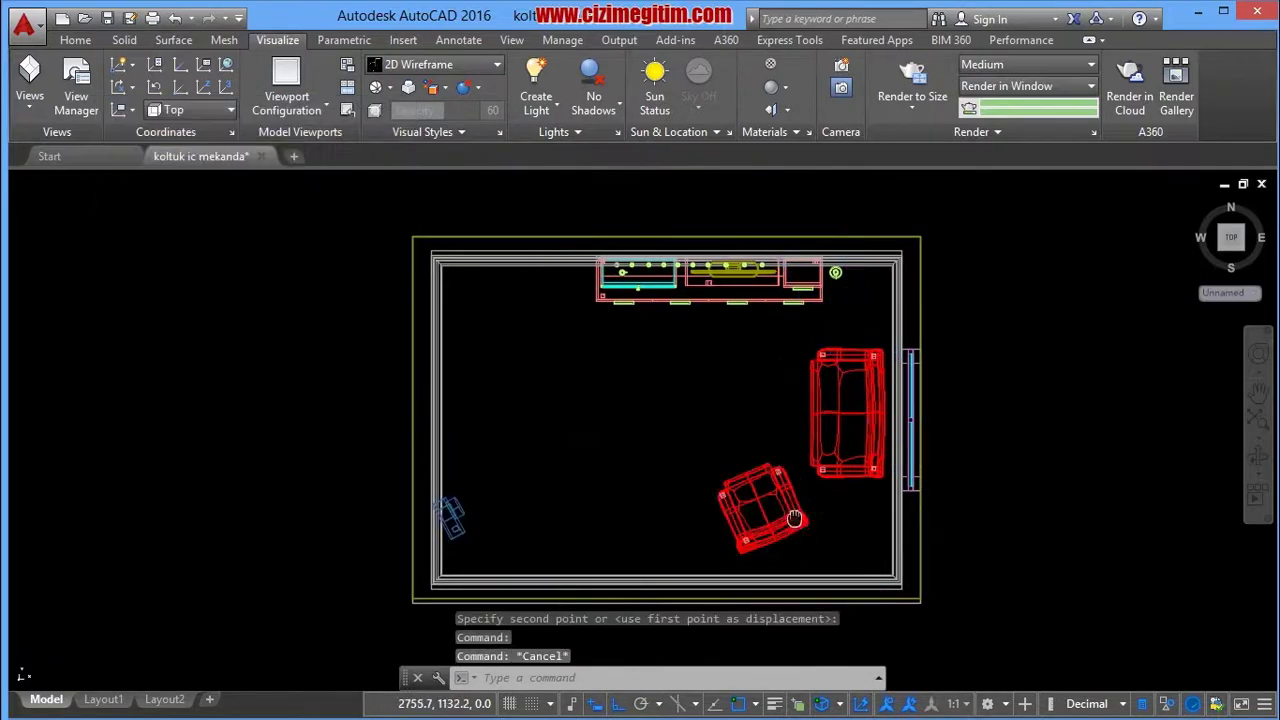
{"action": "scroll", "coordinate": [598, 500], "scroll_direction": "up", "scroll_amount": 2}
{"action": "scroll", "coordinate": [643, 414], "scroll_direction": "up", "scroll_amount": 2}
Nudge the armchair slightly lower toward the bottom wall, then recheck the camera preview.
{"action": "left_click", "coordinate": [474, 356]}
{"action": "scroll", "coordinate": [712, 525], "scroll_direction": "down", "scroll_amount": 2}
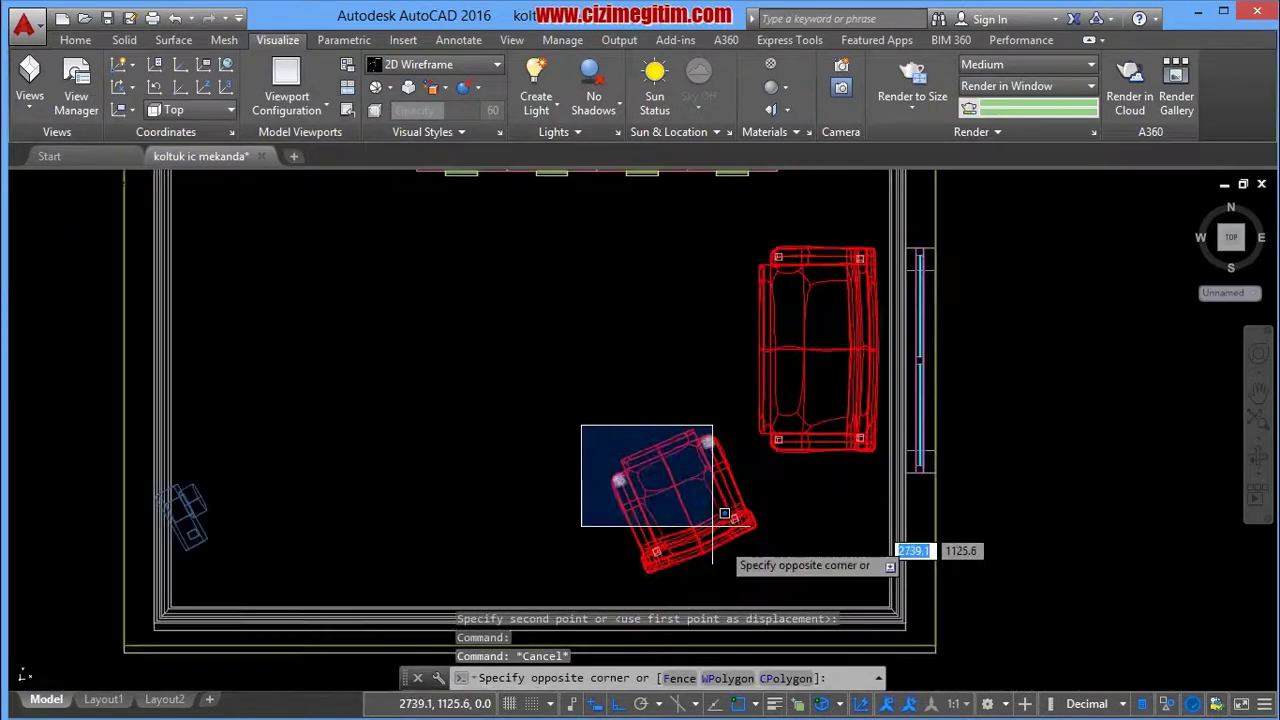
{"action": "left_click", "coordinate": [762, 583]}
{"action": "right_click", "coordinate": [776, 560]}
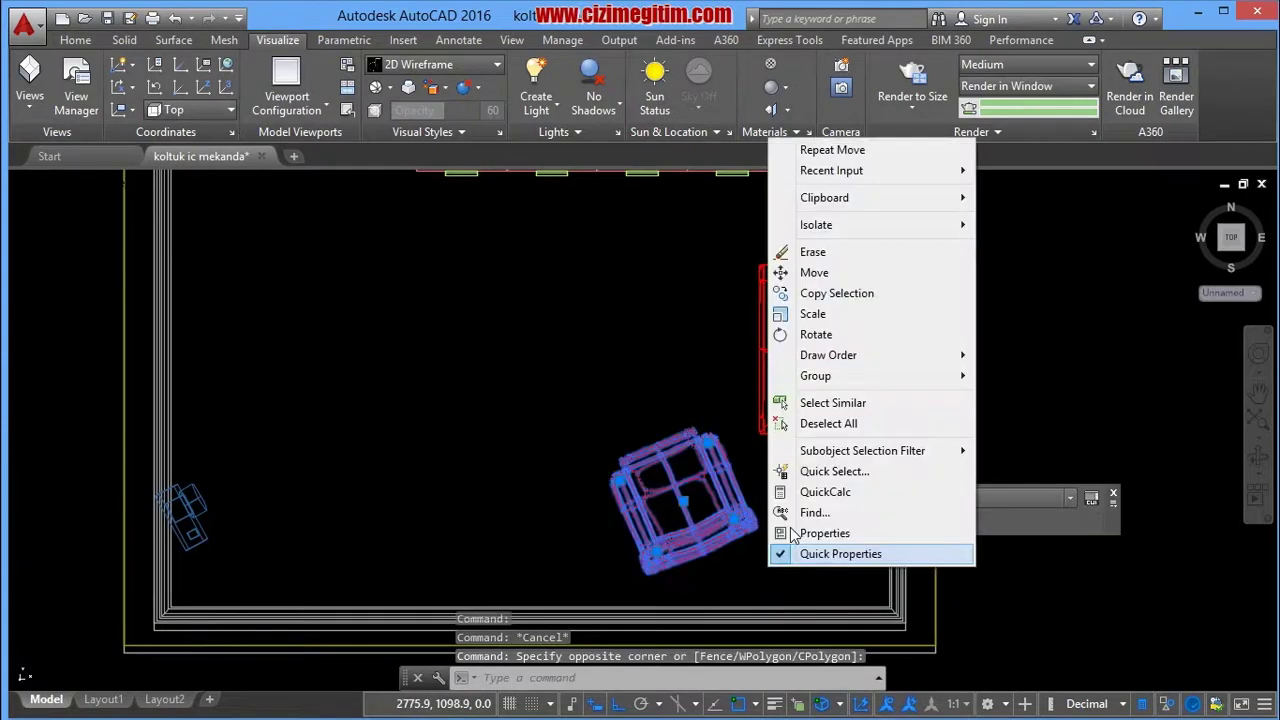
{"action": "left_click", "coordinate": [837, 271]}
{"action": "left_click", "coordinate": [813, 478]}
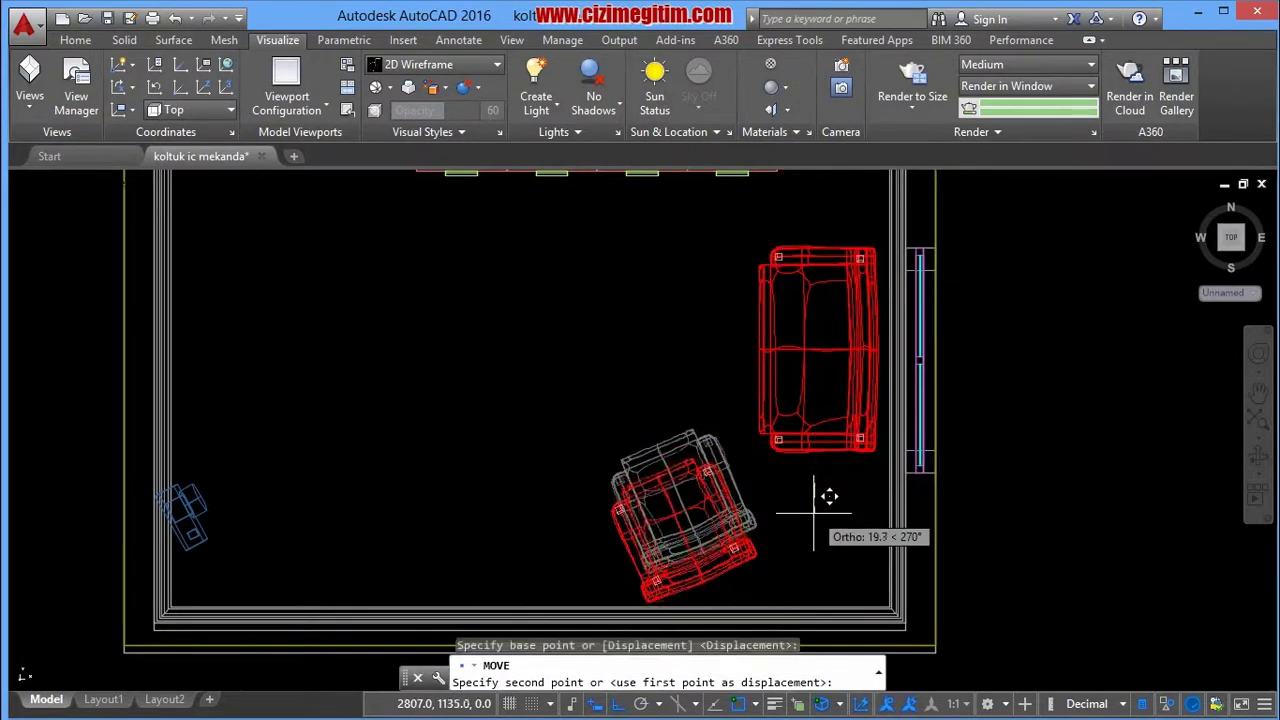
{"action": "left_click", "coordinate": [813, 513]}
{"action": "left_click", "coordinate": [193, 511]}
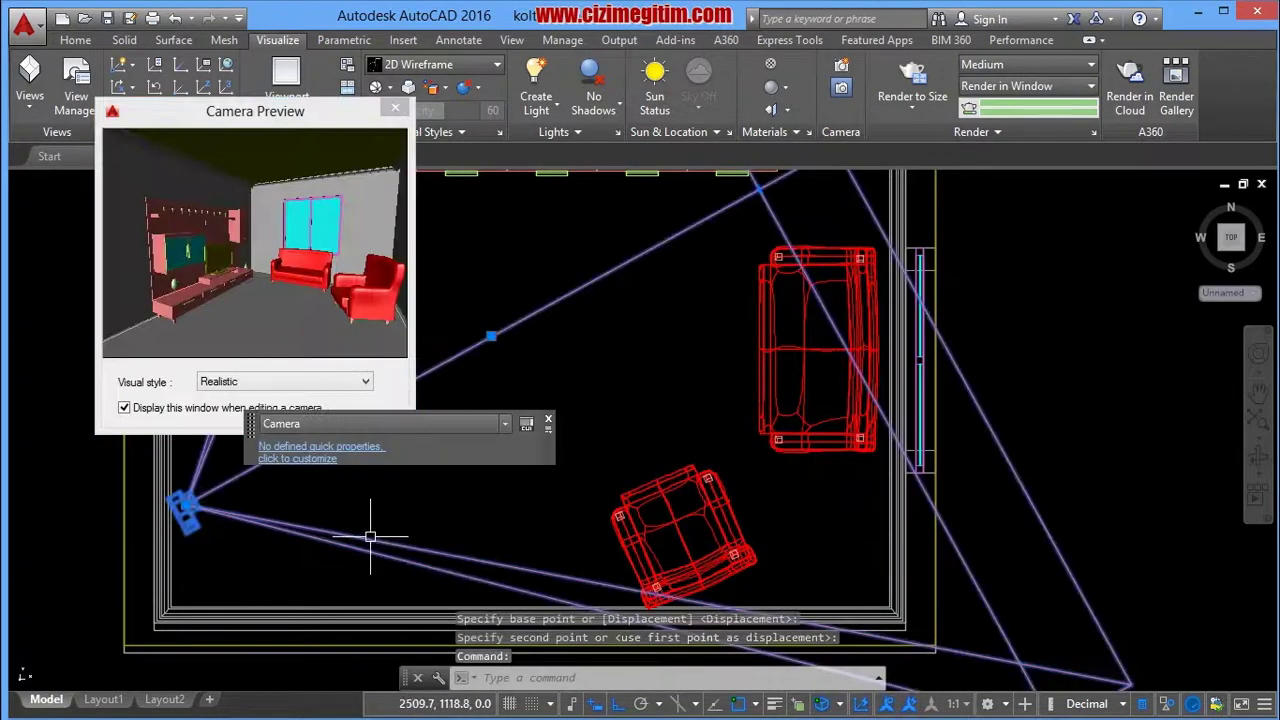
{"action": "key", "text": "Escape"}
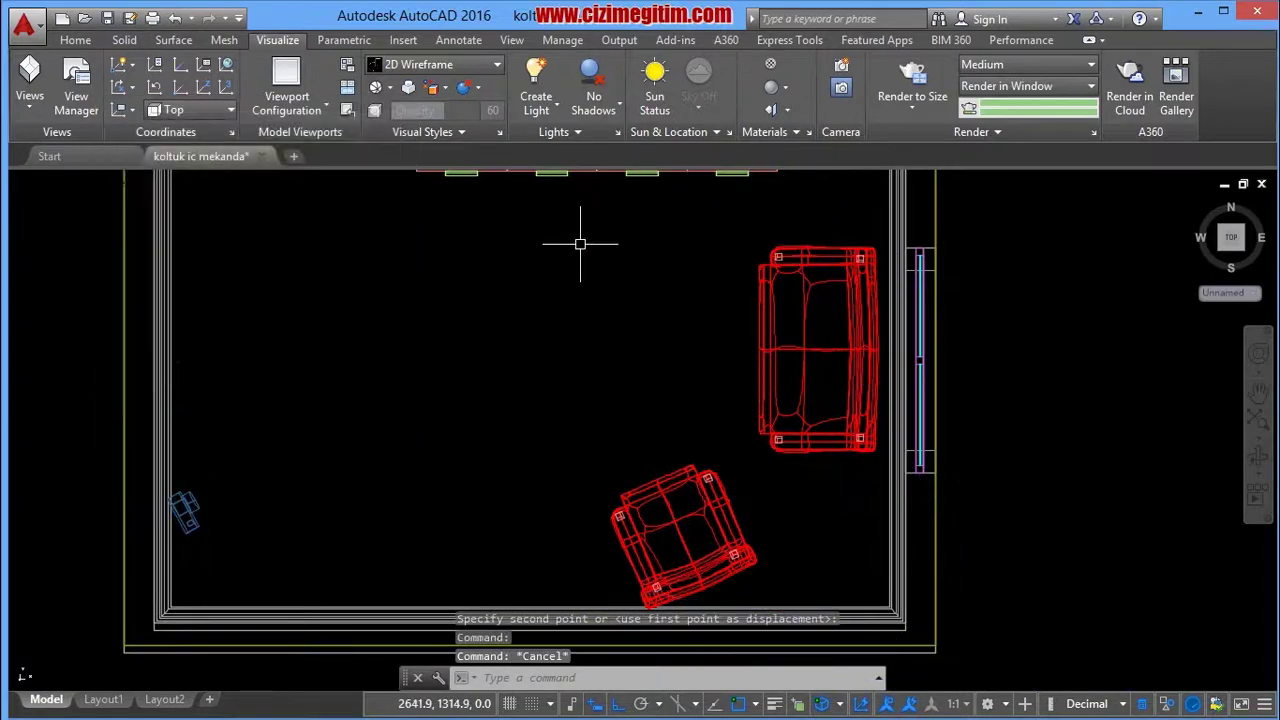
Switch the viewport to the ic mekan camera view in the Conceptual visual style.
{"action": "left_click", "coordinate": [40, 184]}
{"action": "mouse_move", "coordinate": [126, 203]}
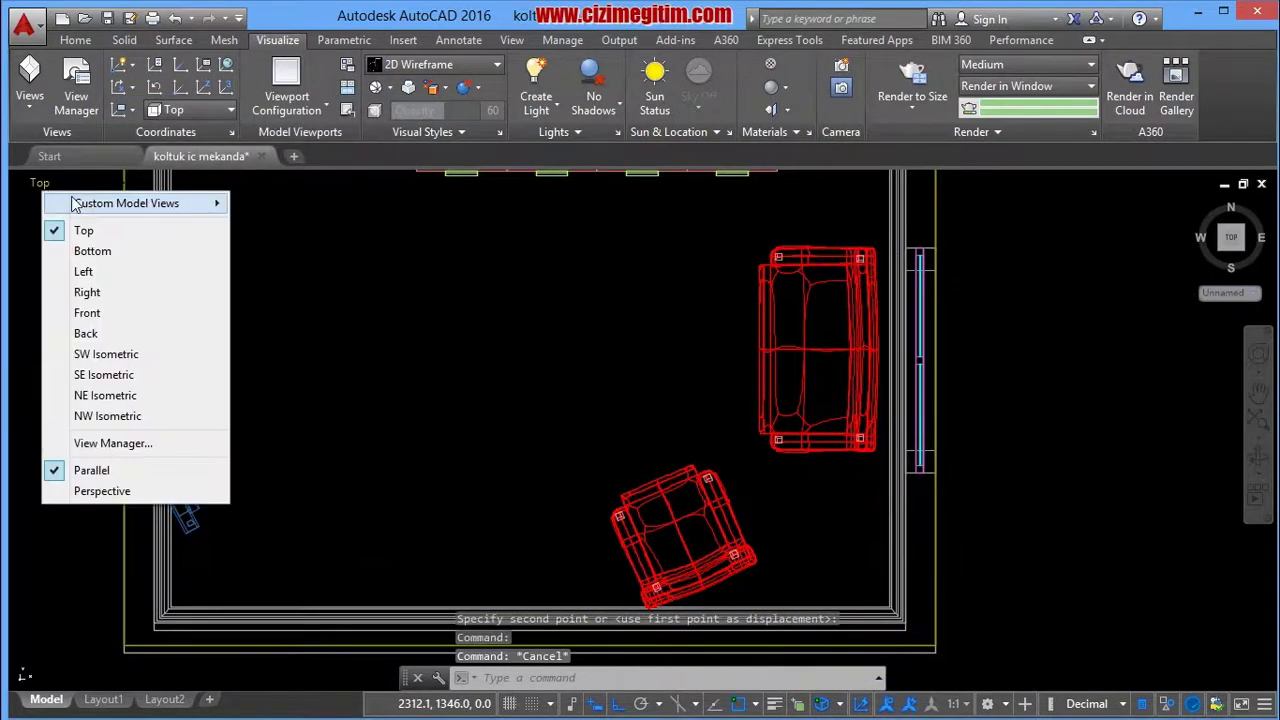
{"action": "left_click", "coordinate": [268, 205]}
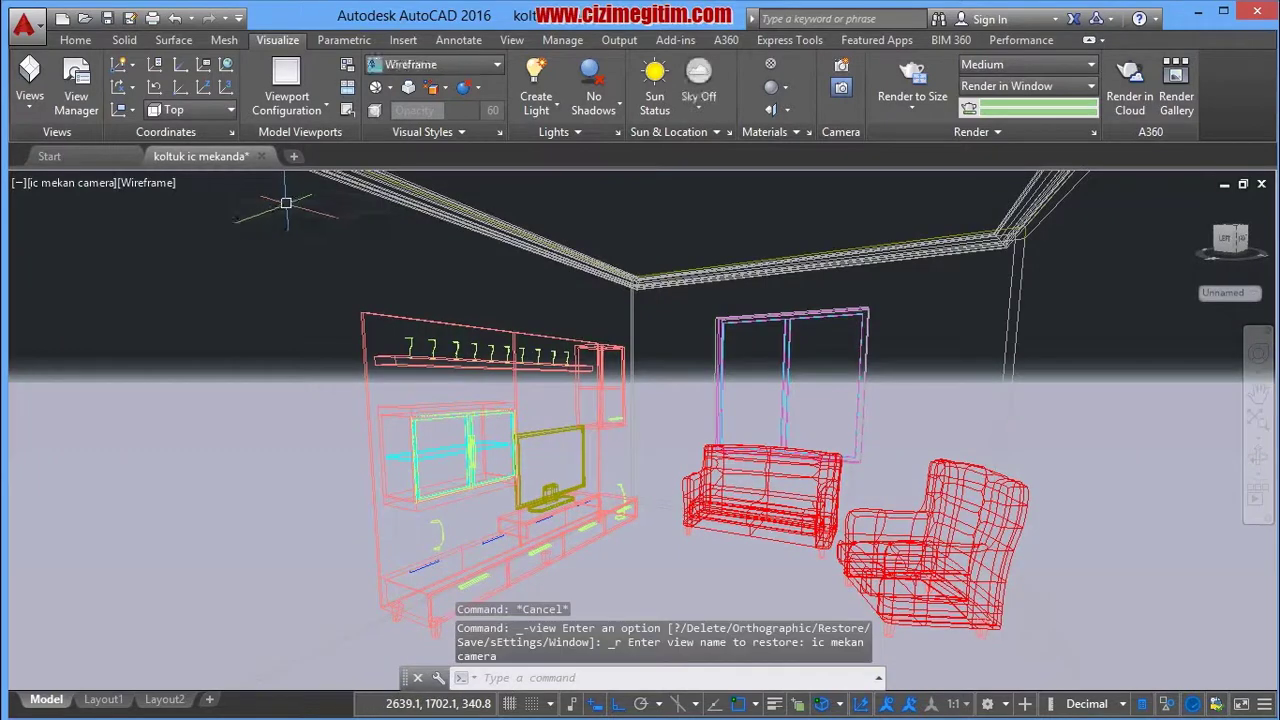
{"action": "left_click", "coordinate": [140, 182]}
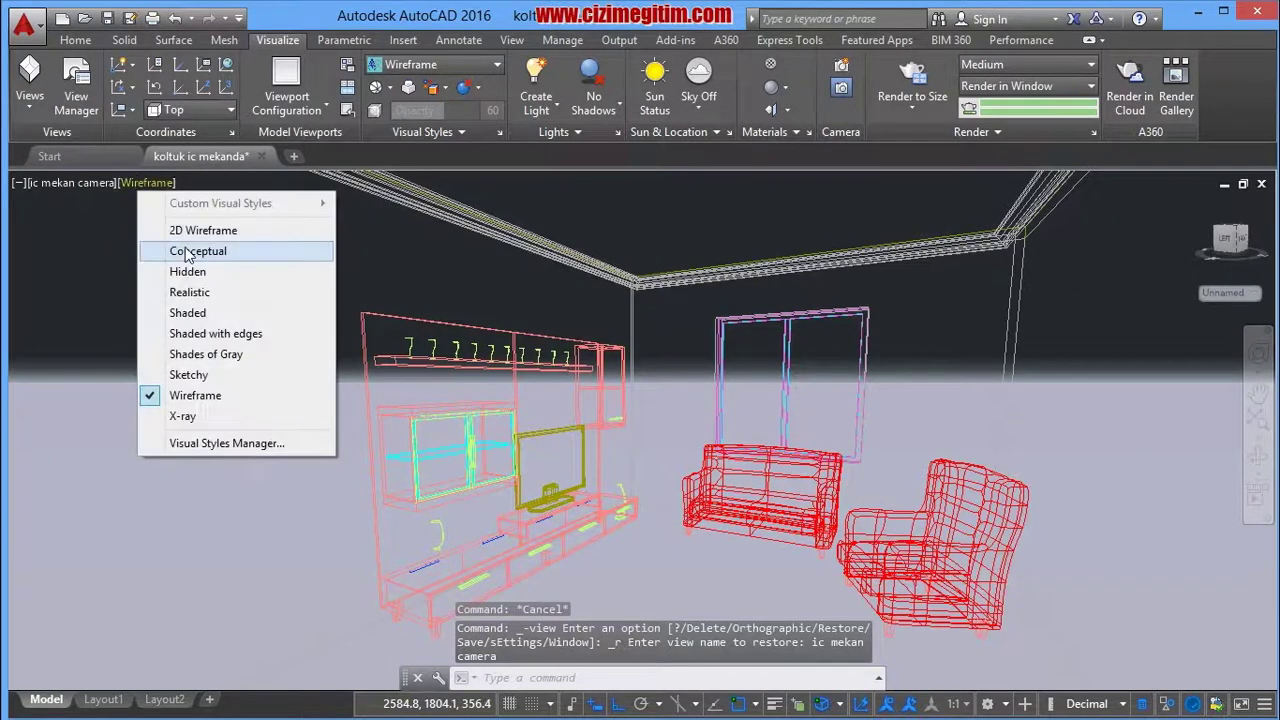
{"action": "left_click", "coordinate": [198, 251]}
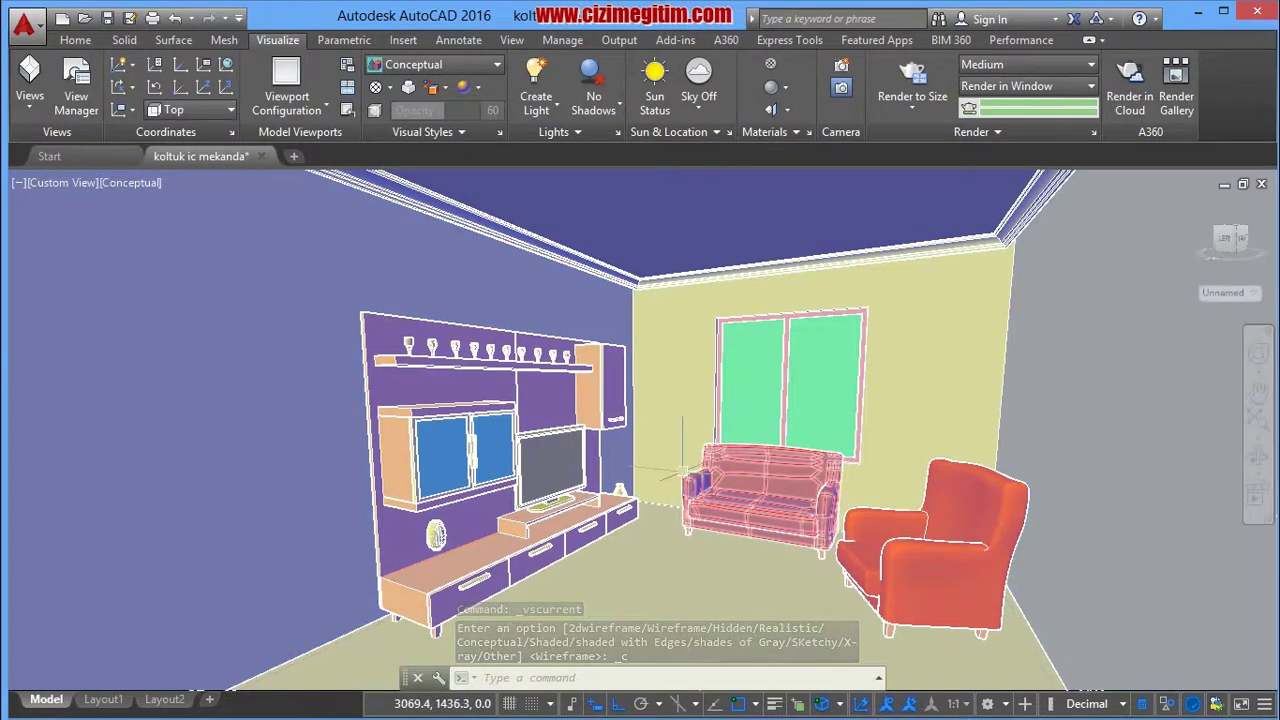
Zoom and orbit slightly to fine-tune the room perspective.
{"action": "scroll", "coordinate": [681, 470], "scroll_direction": "up", "scroll_amount": 2}
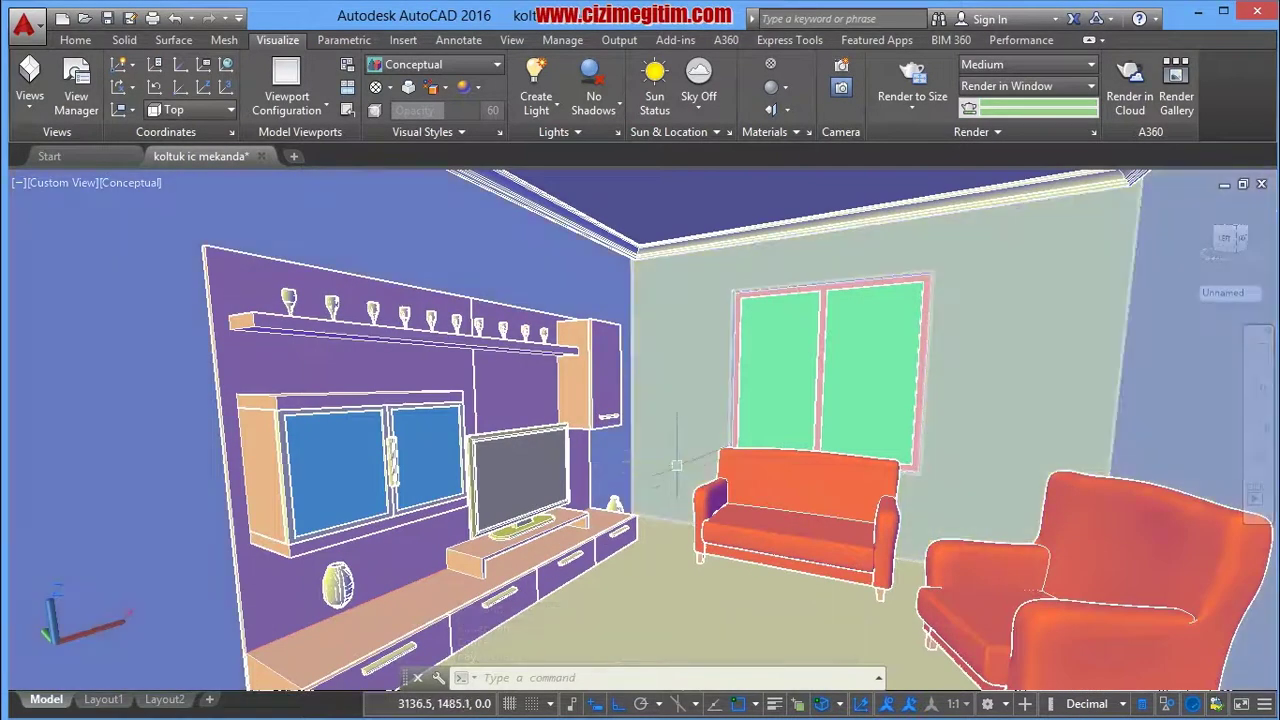
{"action": "middle_click_drag", "start_coordinate": [676, 465], "coordinate": [632, 459], "text": "shift"}
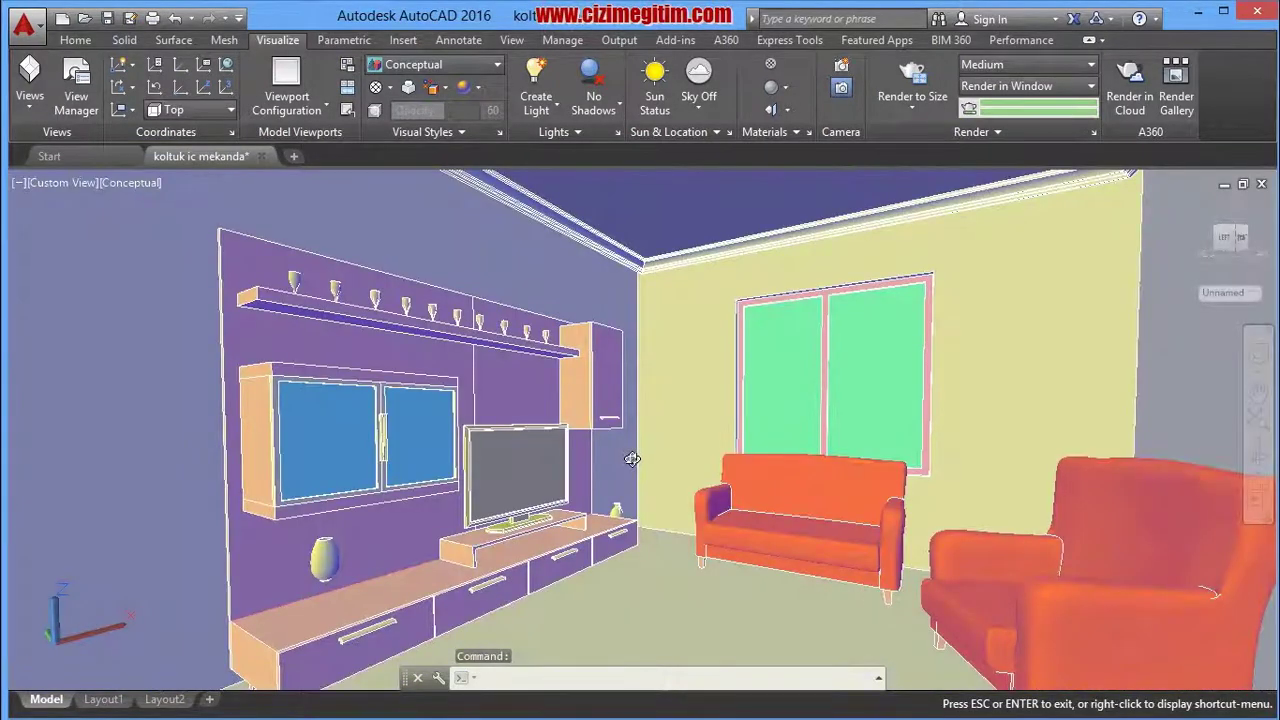
{"action": "middle_click_drag", "start_coordinate": [632, 459], "coordinate": [626, 458], "text": "shift"}
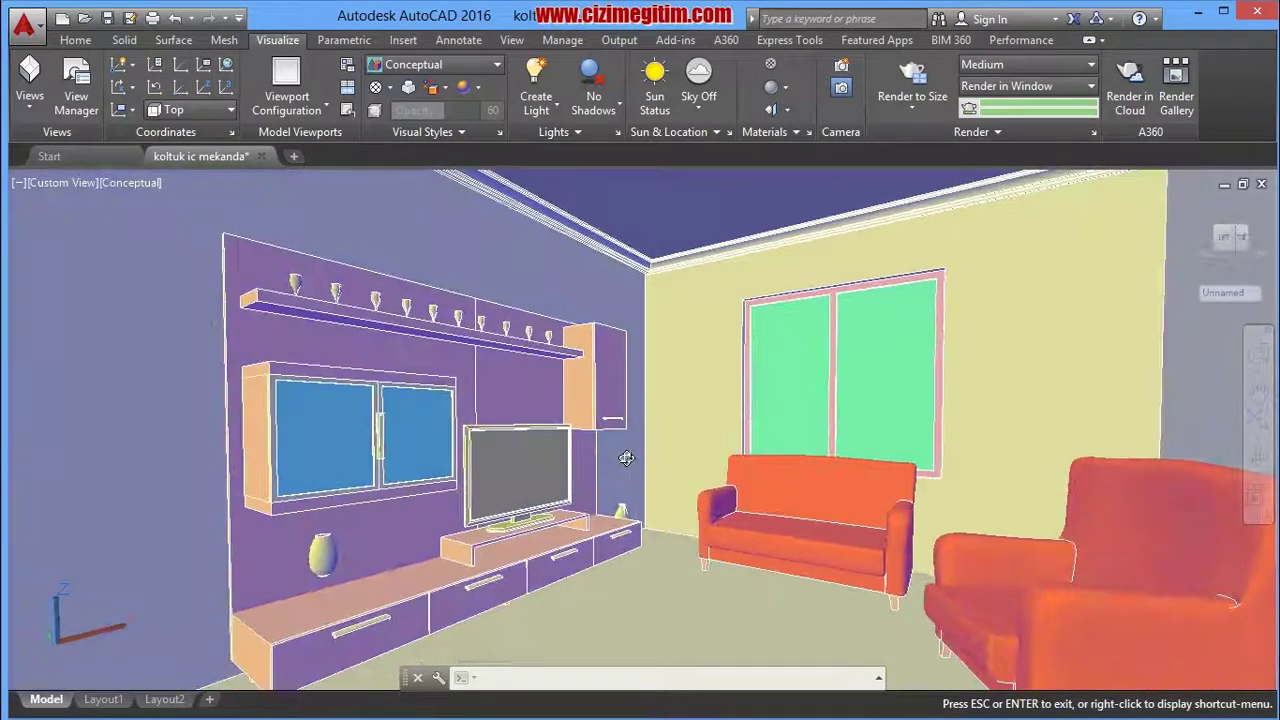
{"action": "key", "text": "Escape"}
{"action": "scroll", "coordinate": [626, 458], "scroll_direction": "down", "scroll_amount": 3}
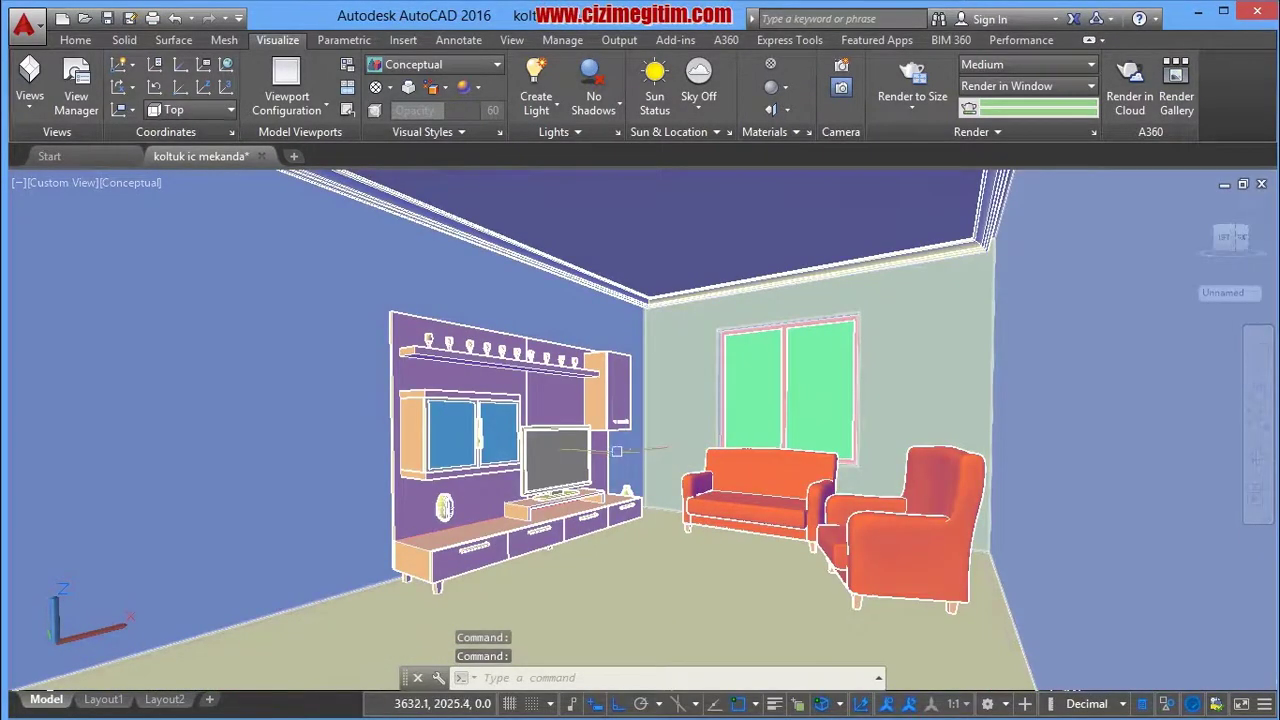
{"action": "scroll", "coordinate": [617, 451], "scroll_direction": "up", "scroll_amount": 2}
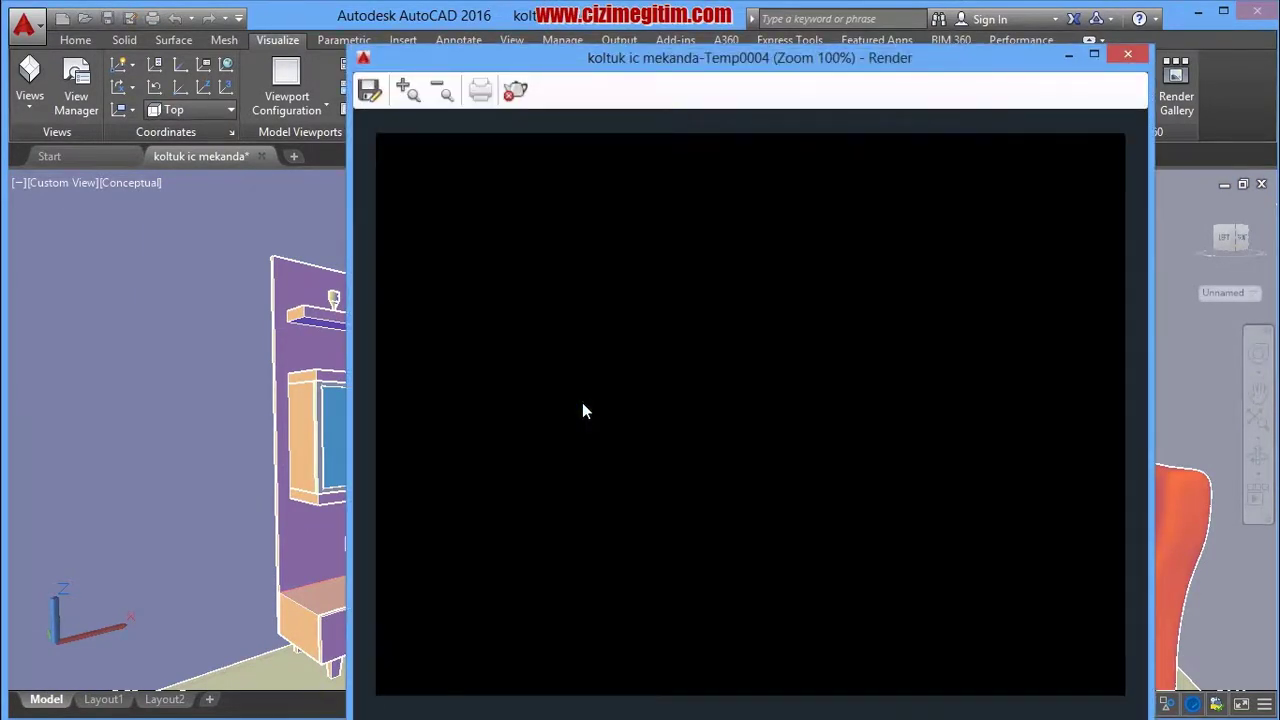
{"action": "left_click_drag", "start_coordinate": [598, 58], "coordinate": [494, 16]}
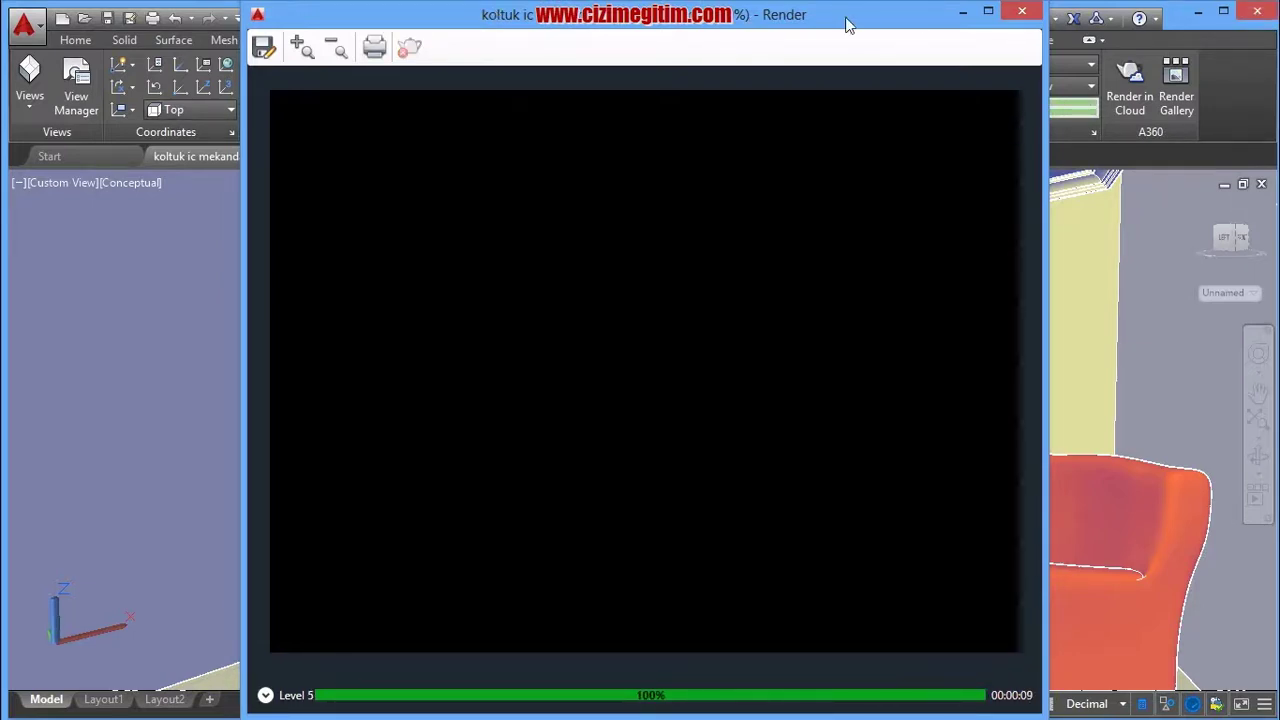
{"action": "left_click", "coordinate": [1023, 14]}
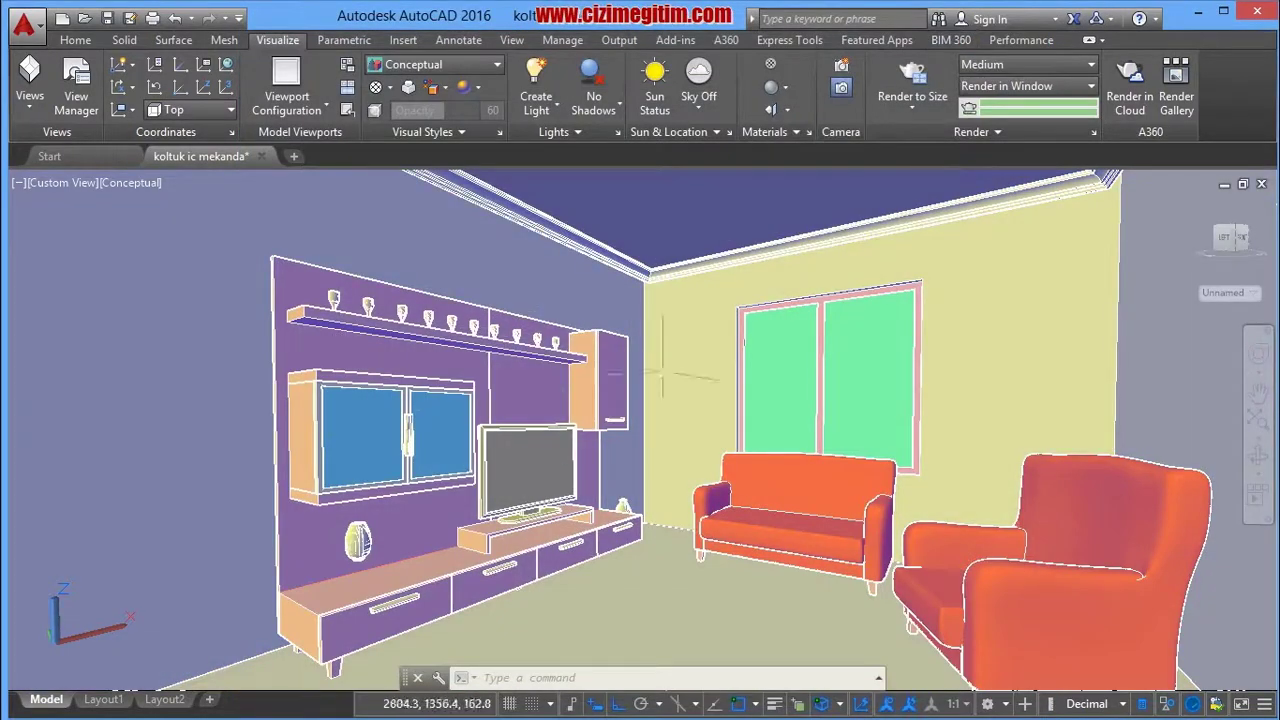
Change the viewport visual style from Conceptual to Realistic.
{"action": "left_click", "coordinate": [128, 182]}
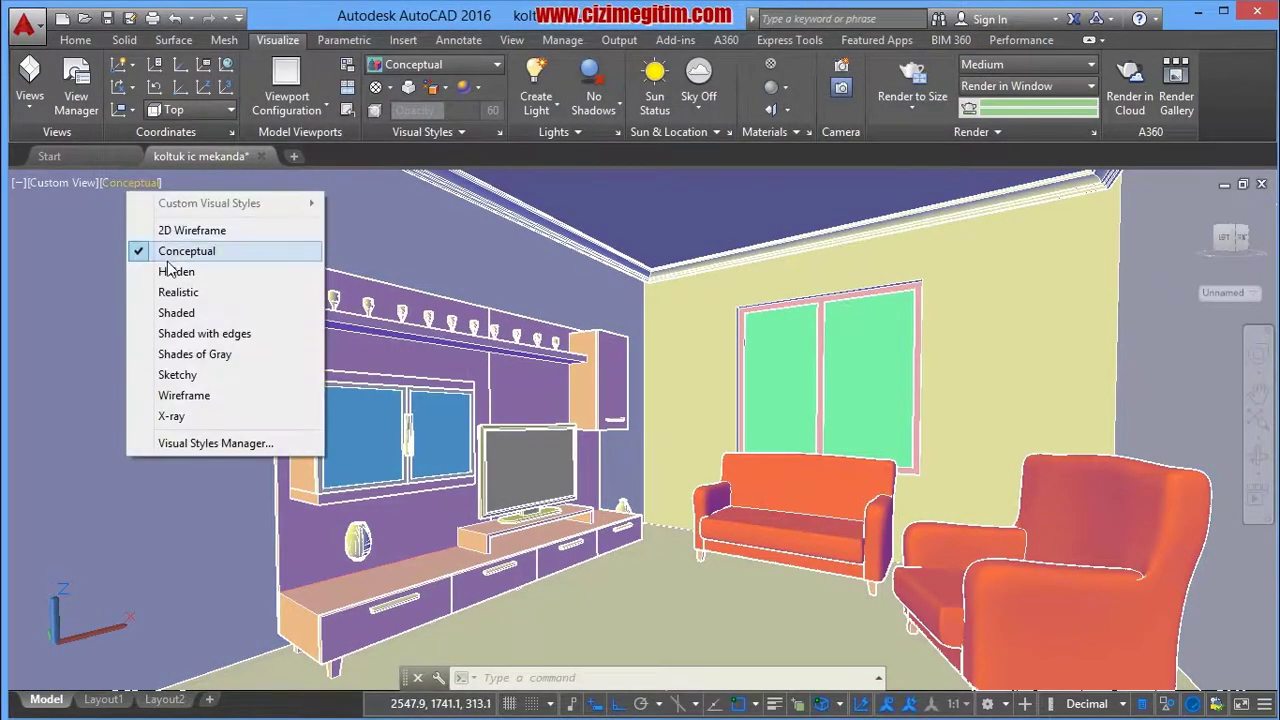
{"action": "left_click", "coordinate": [180, 295]}
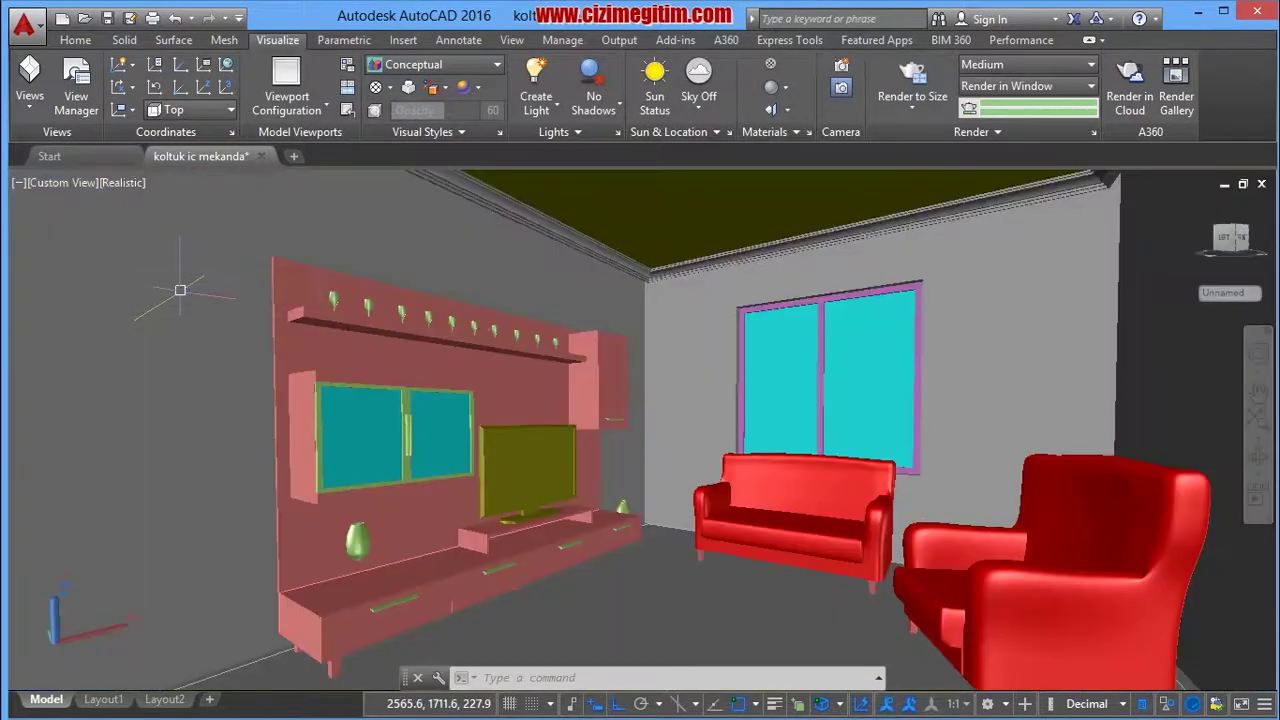